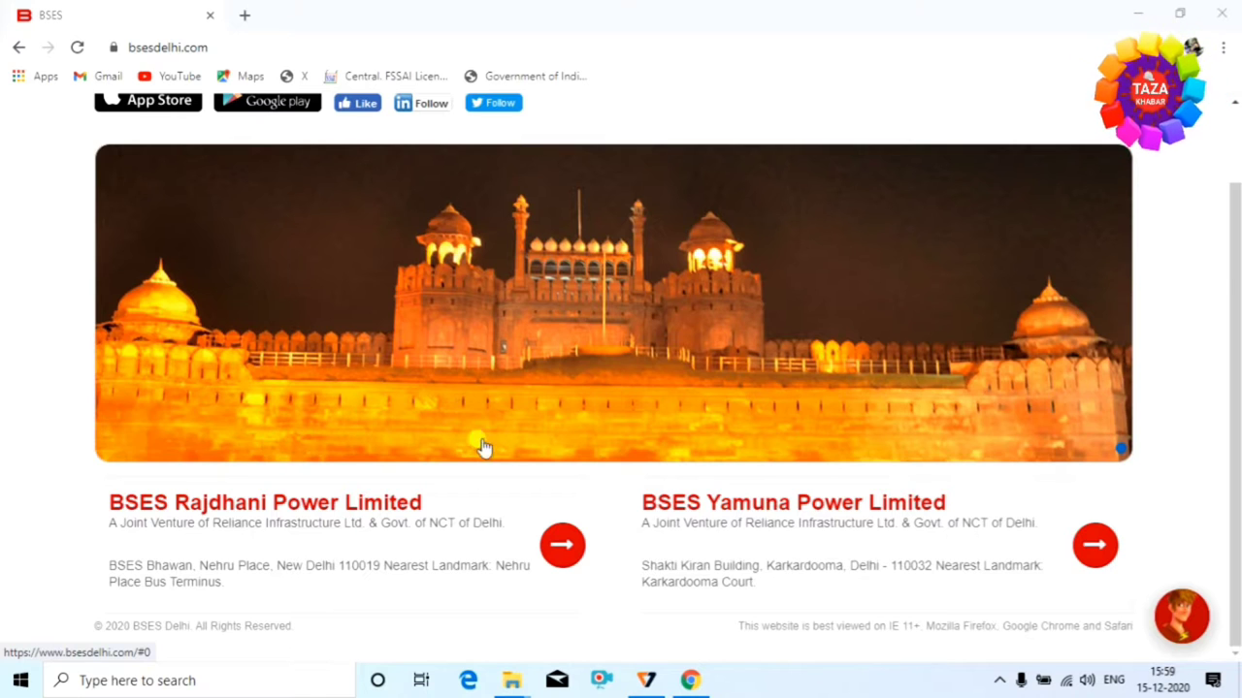
Open the new connection page of BSES Rajdhani Power Limited.
left_click(557, 545)
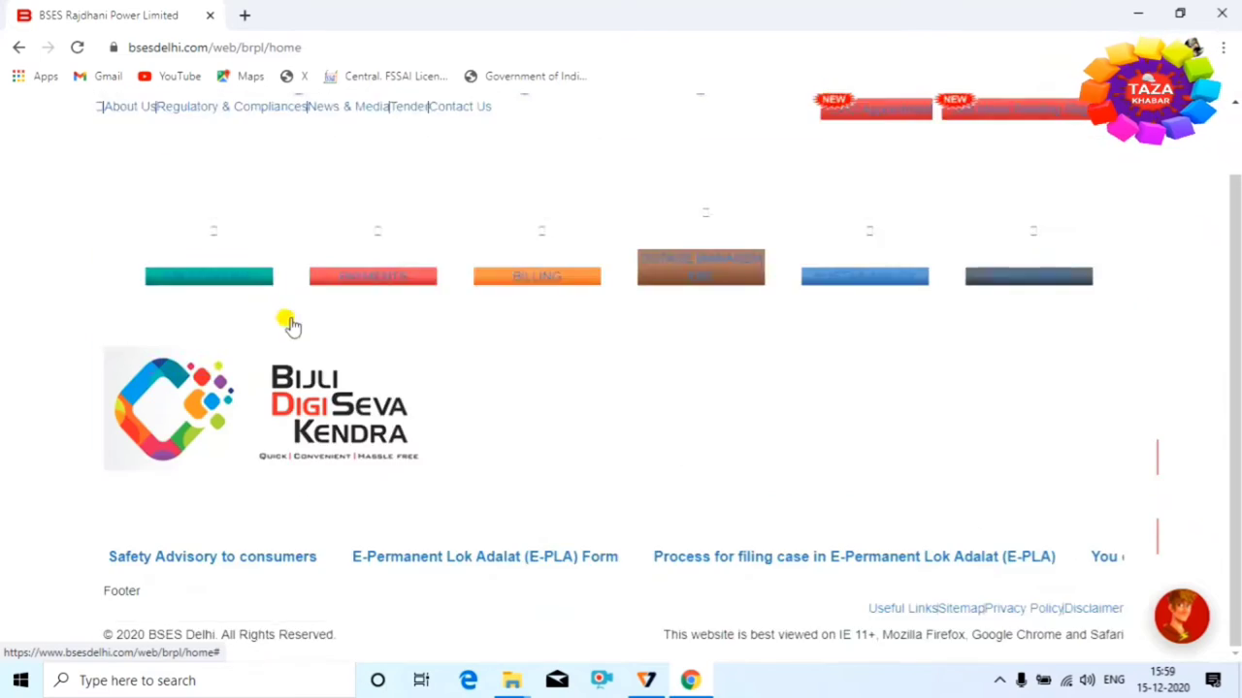
mouse_move(393, 347)
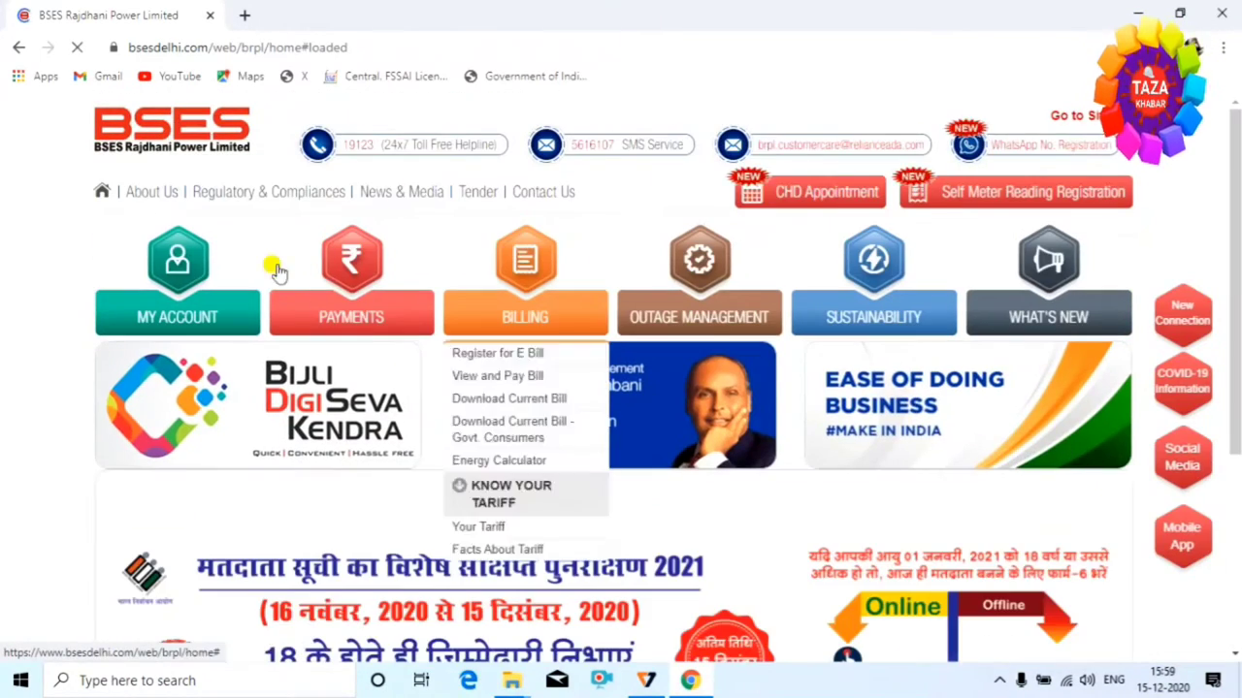
left_click(1185, 322)
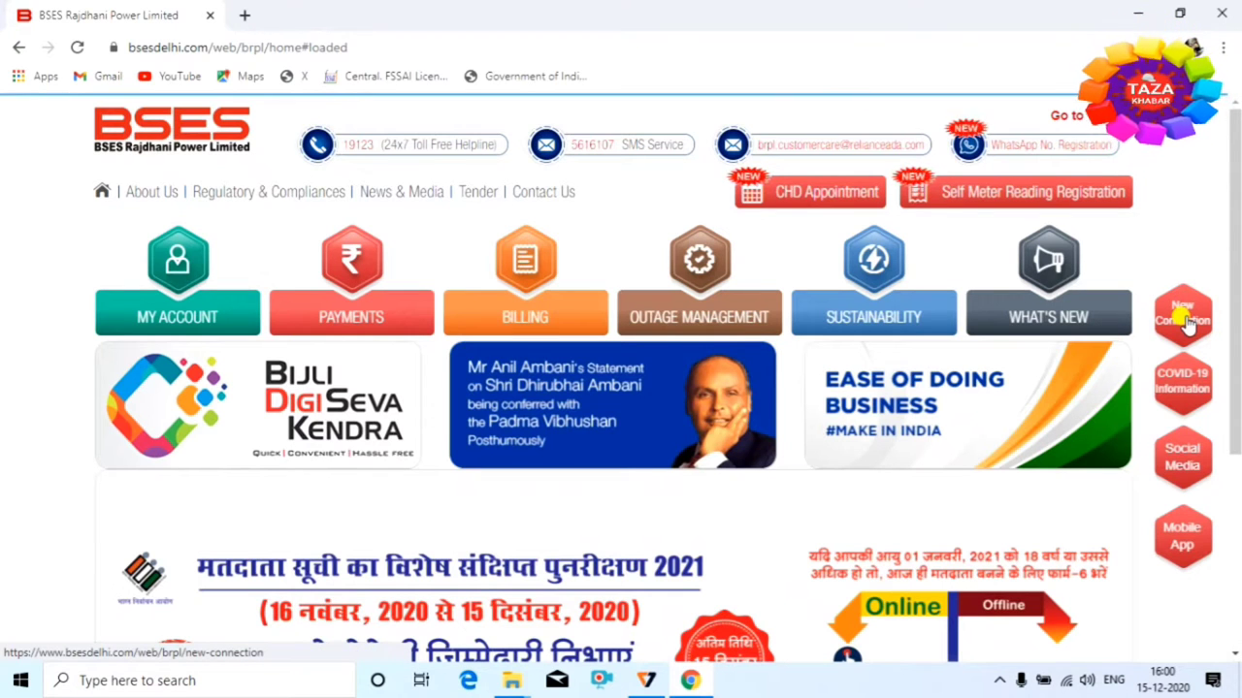
Start an online application for a new domestic connection.
scroll(679, 388, "down", 4)
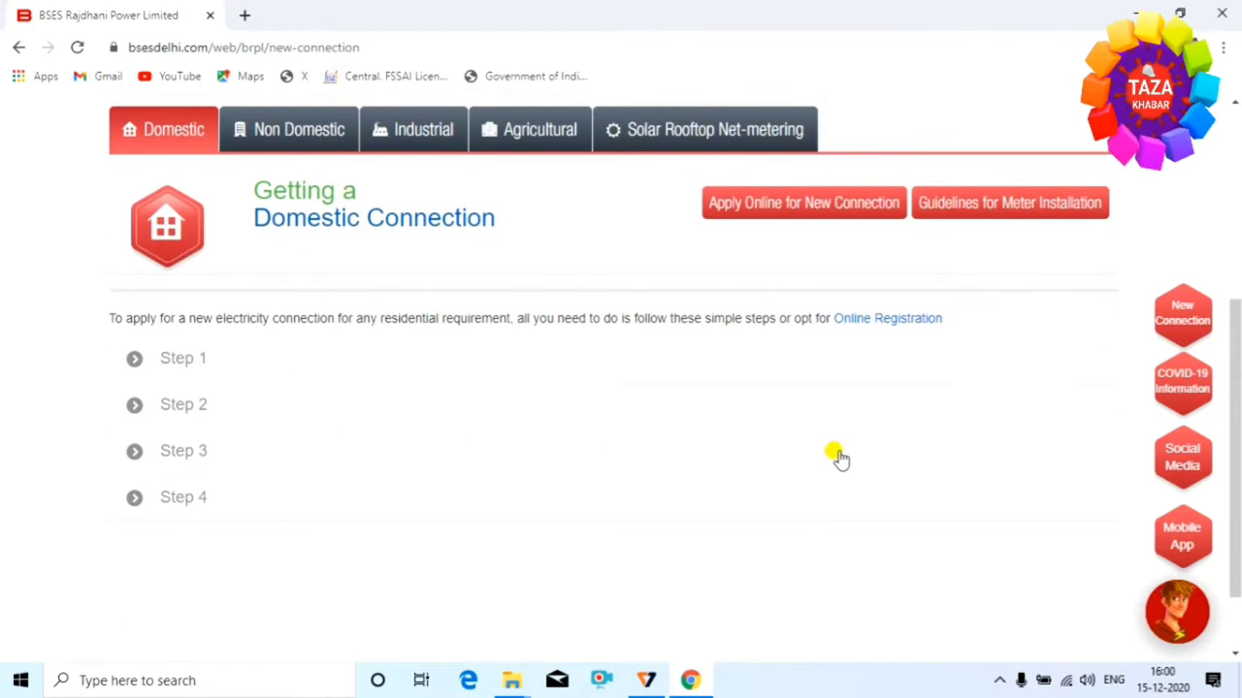
scroll(837, 455, "up", 2)
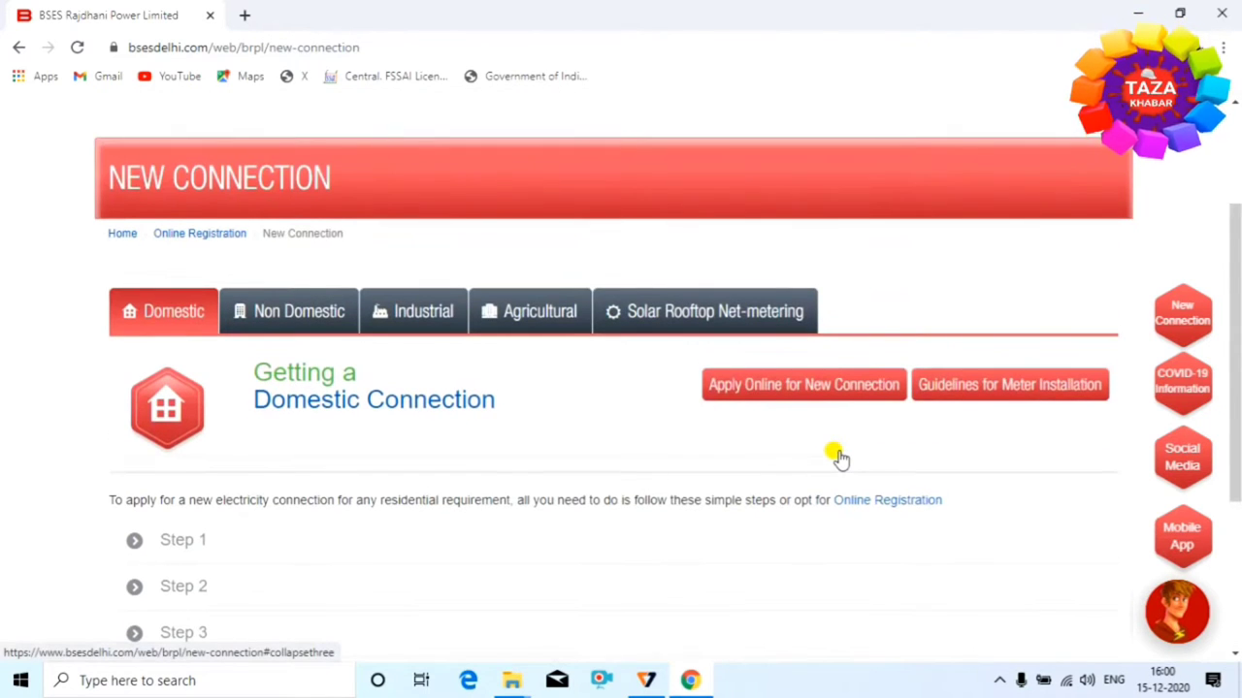
left_click(823, 388)
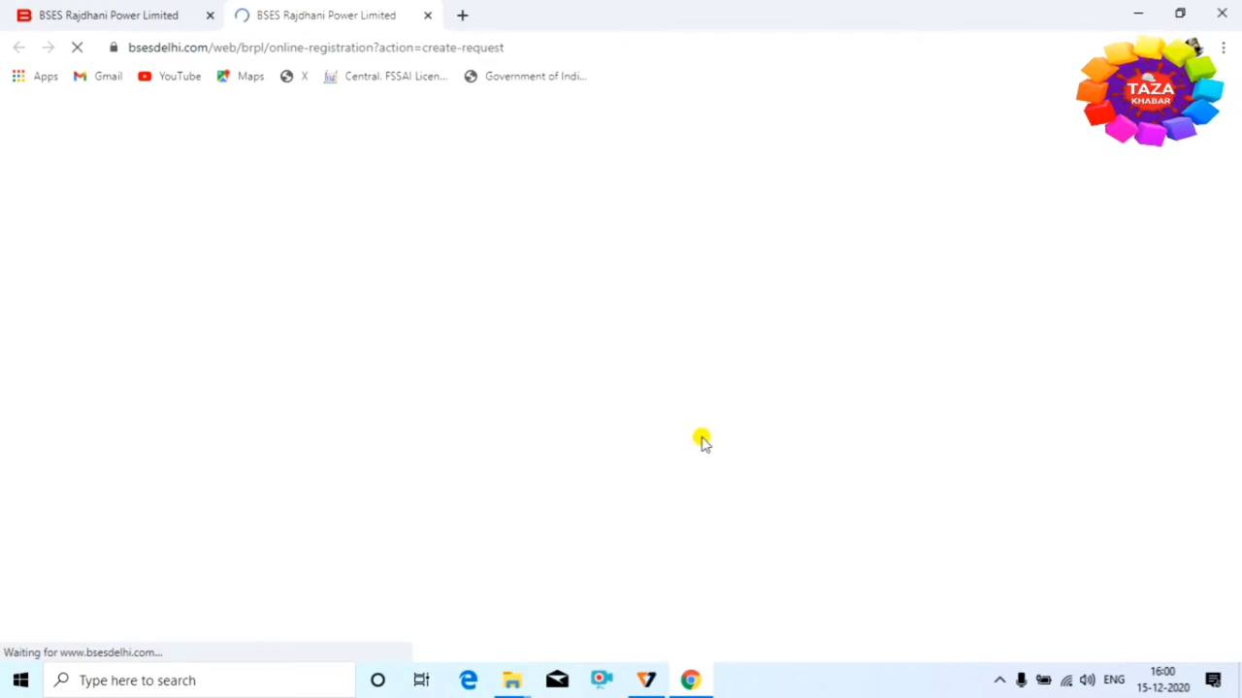
Open the new user registration form and review the divisions it offers.
scroll(645, 550, "down", 1)
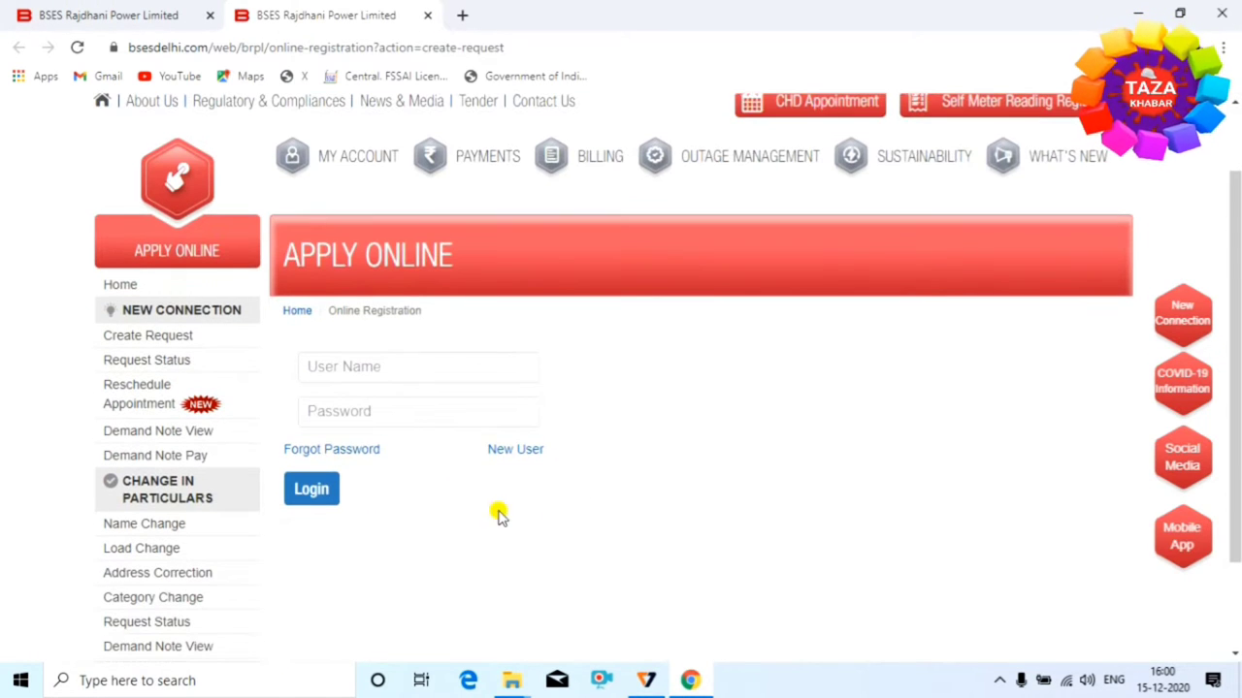
left_click(504, 454)
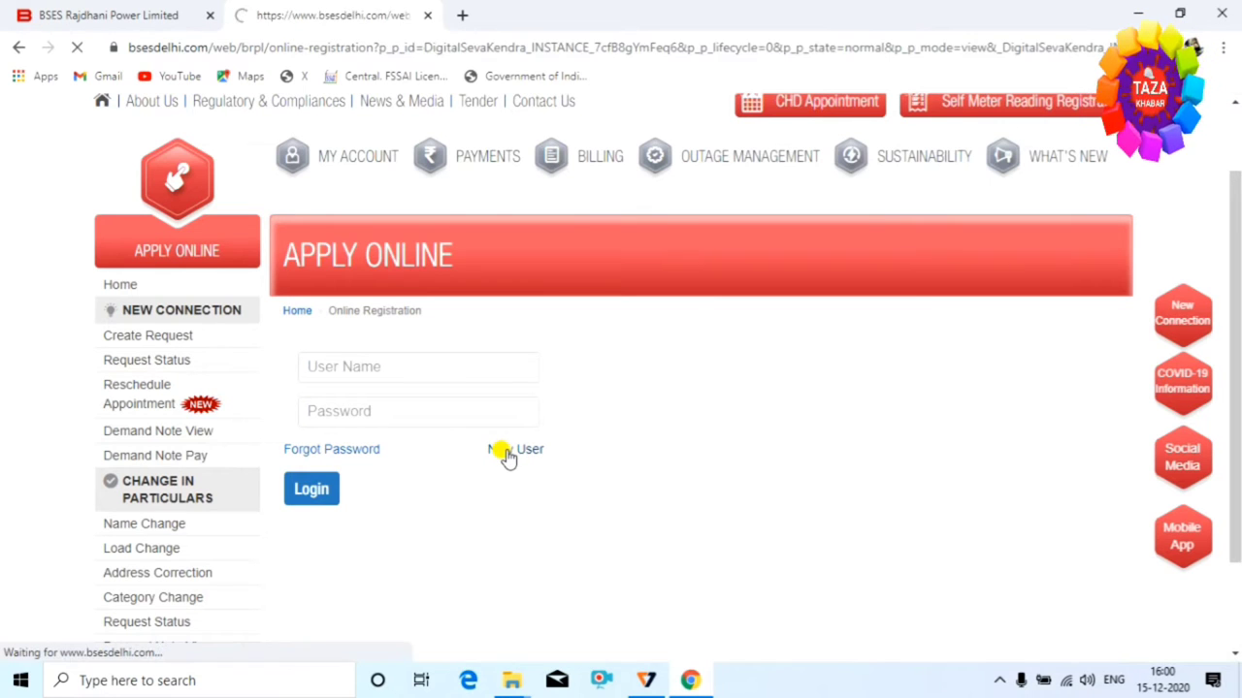
scroll(588, 491, "down", 1)
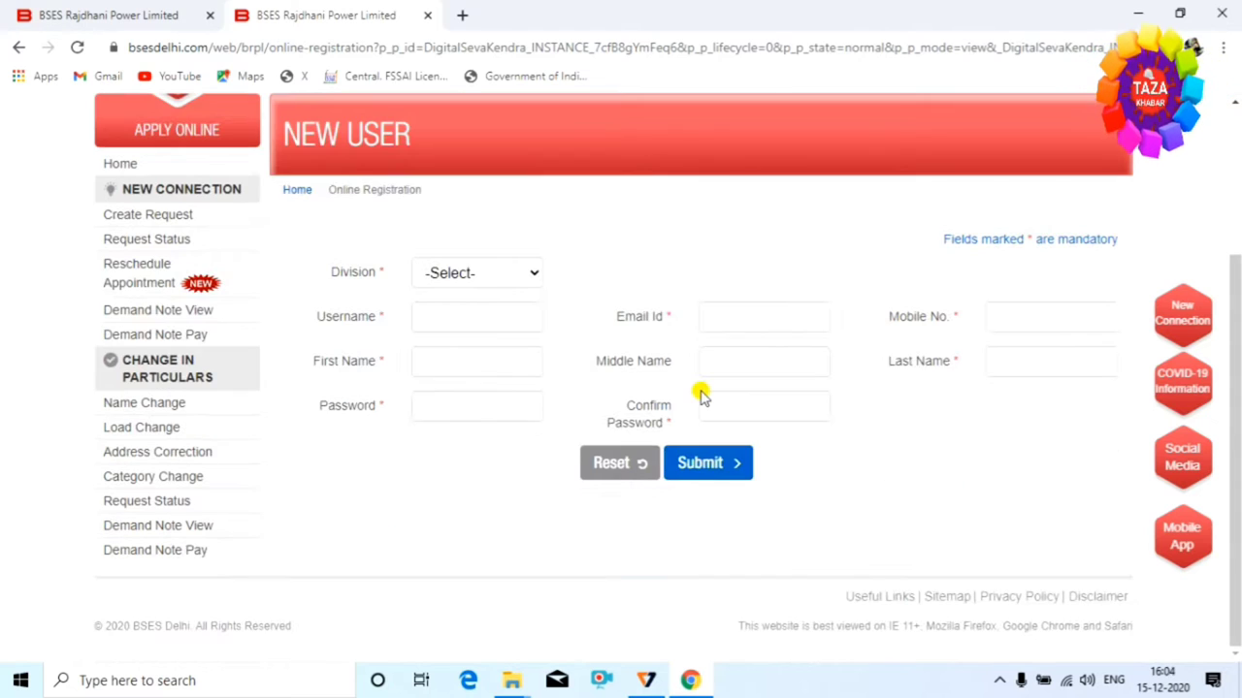
left_click(495, 275)
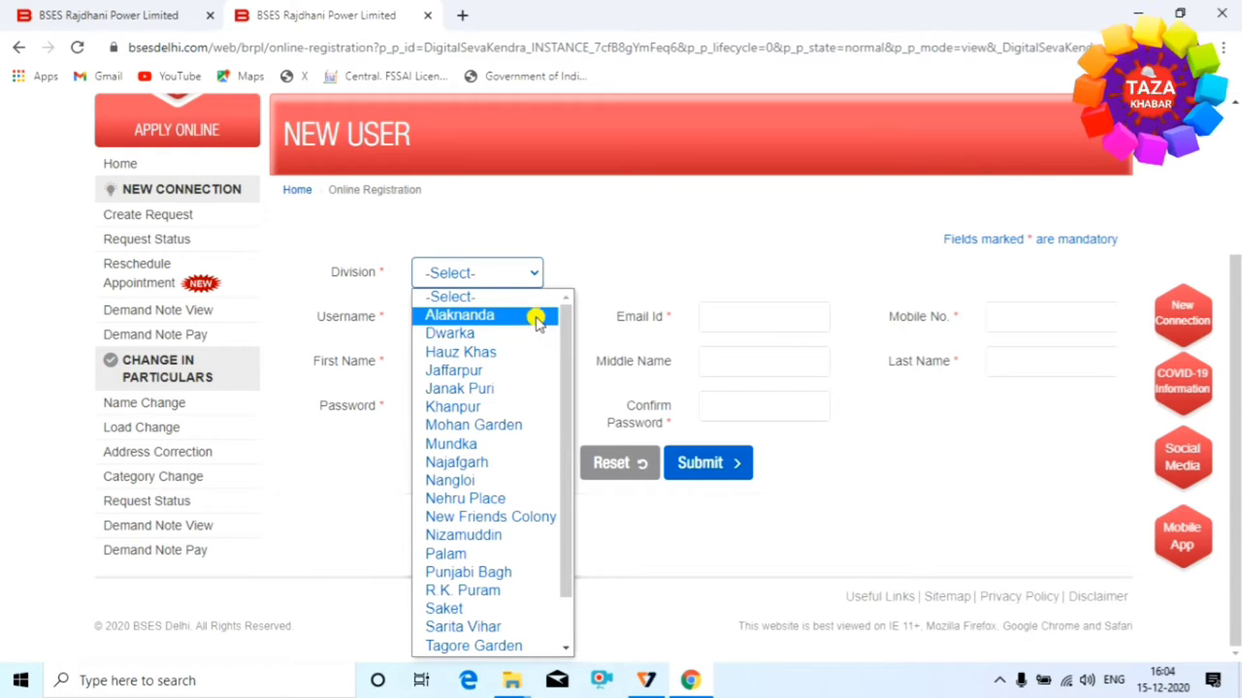
scroll(528, 582, "down", 1)
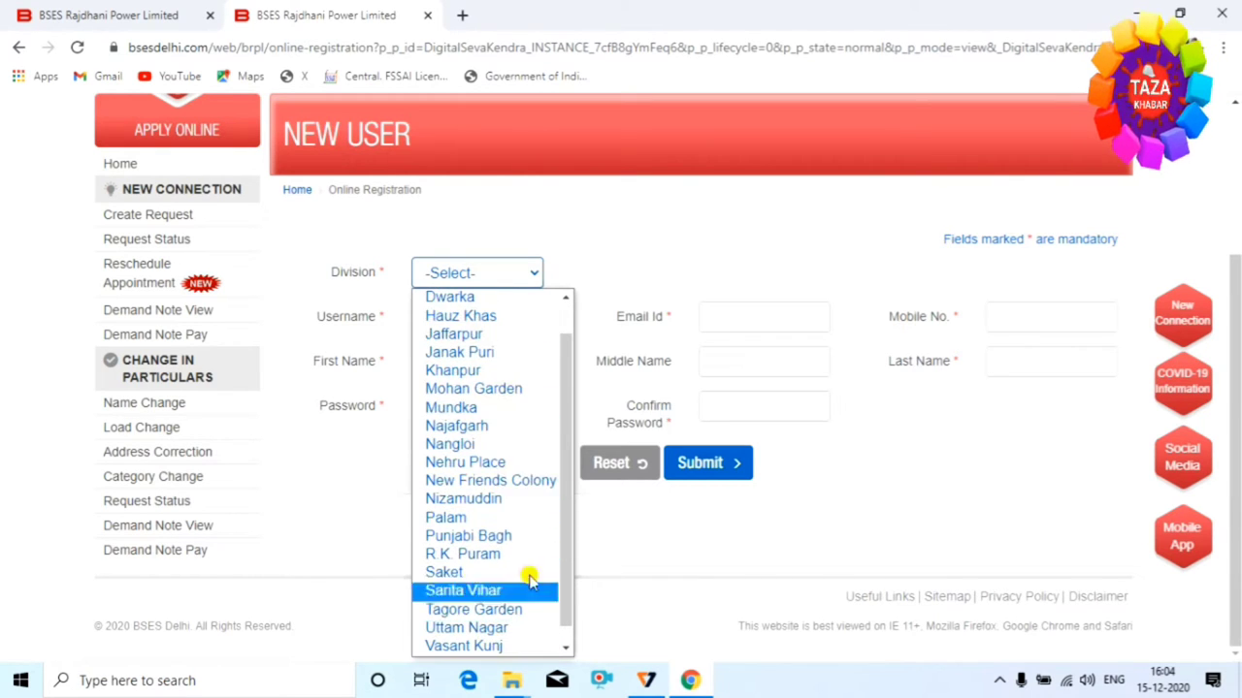
scroll(541, 291, "up", 1)
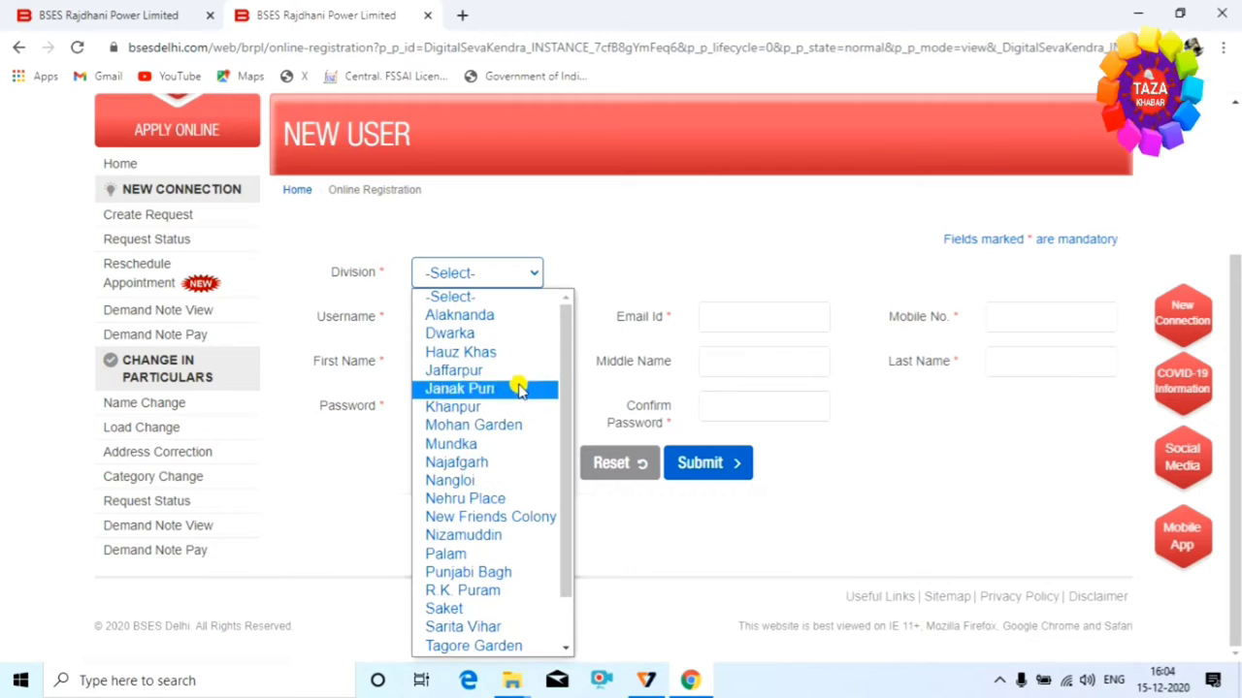
left_click(876, 511)
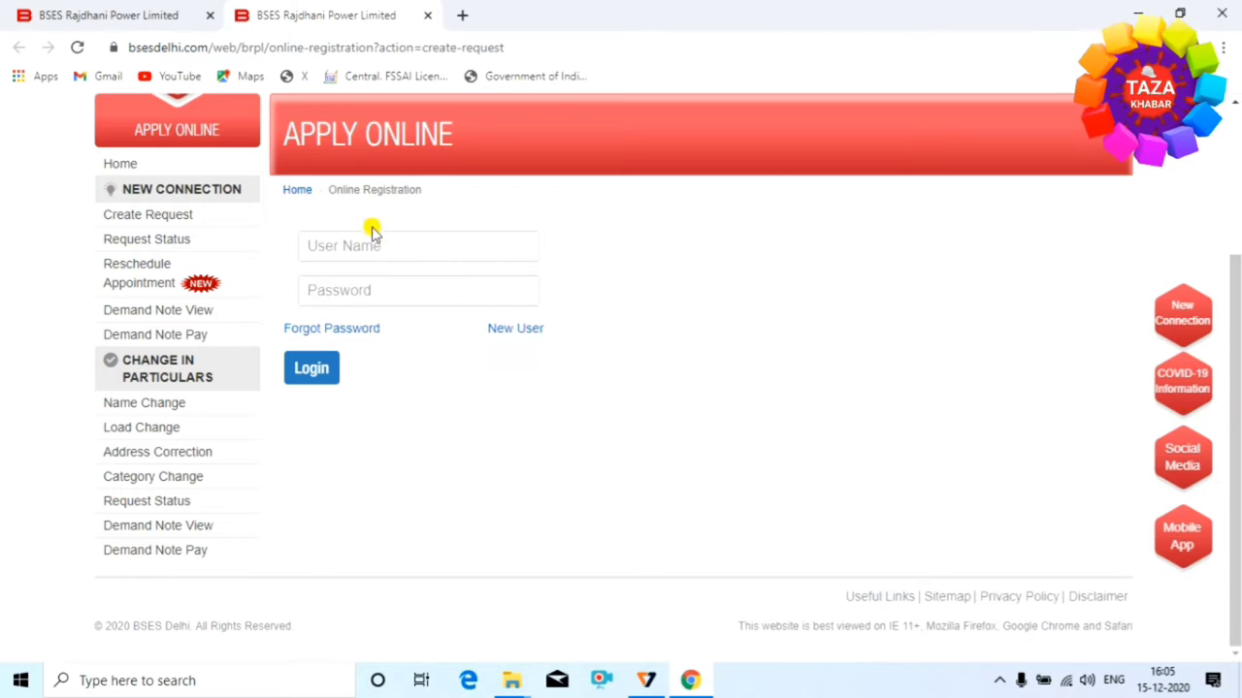
Log in to the registered account on the Apply Online page.
mouse_move(334, 248)
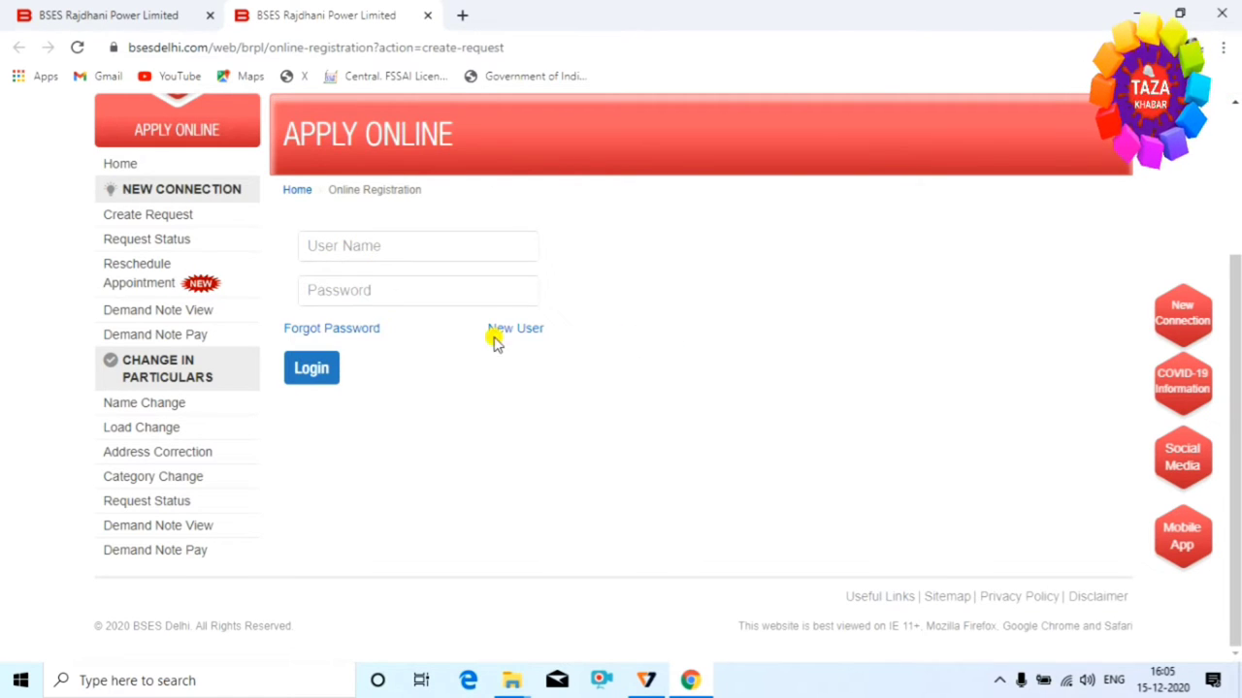
mouse_move(368, 295)
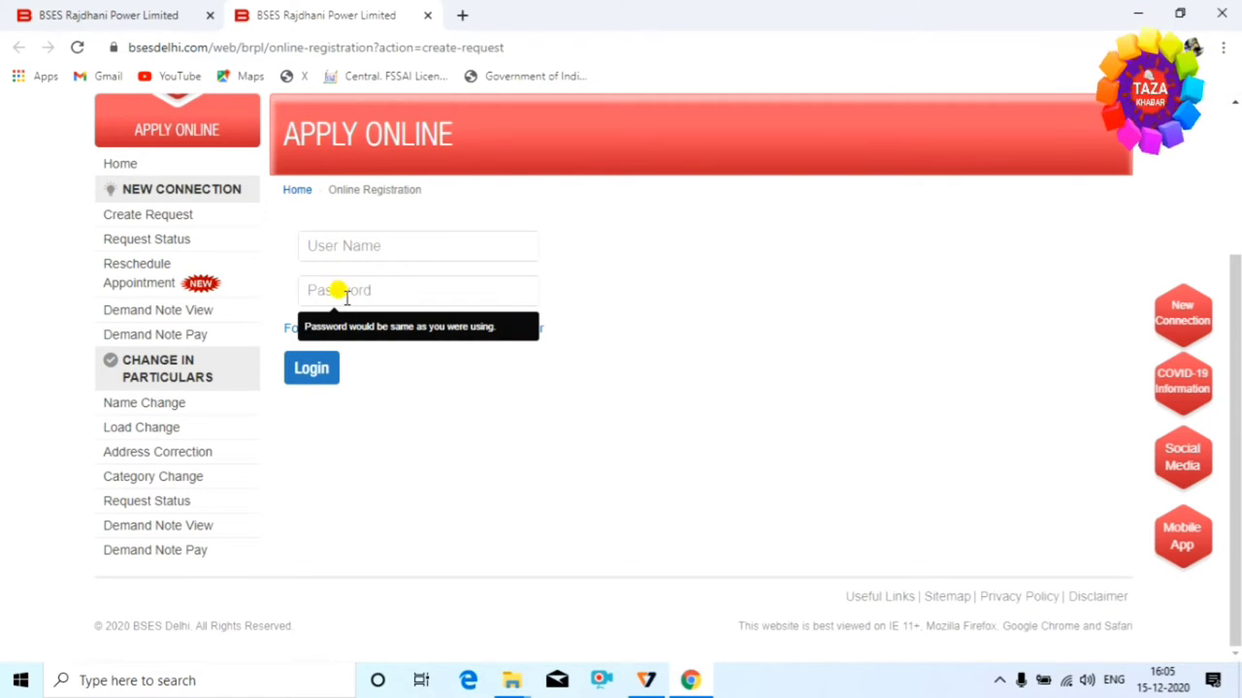
left_click(314, 372)
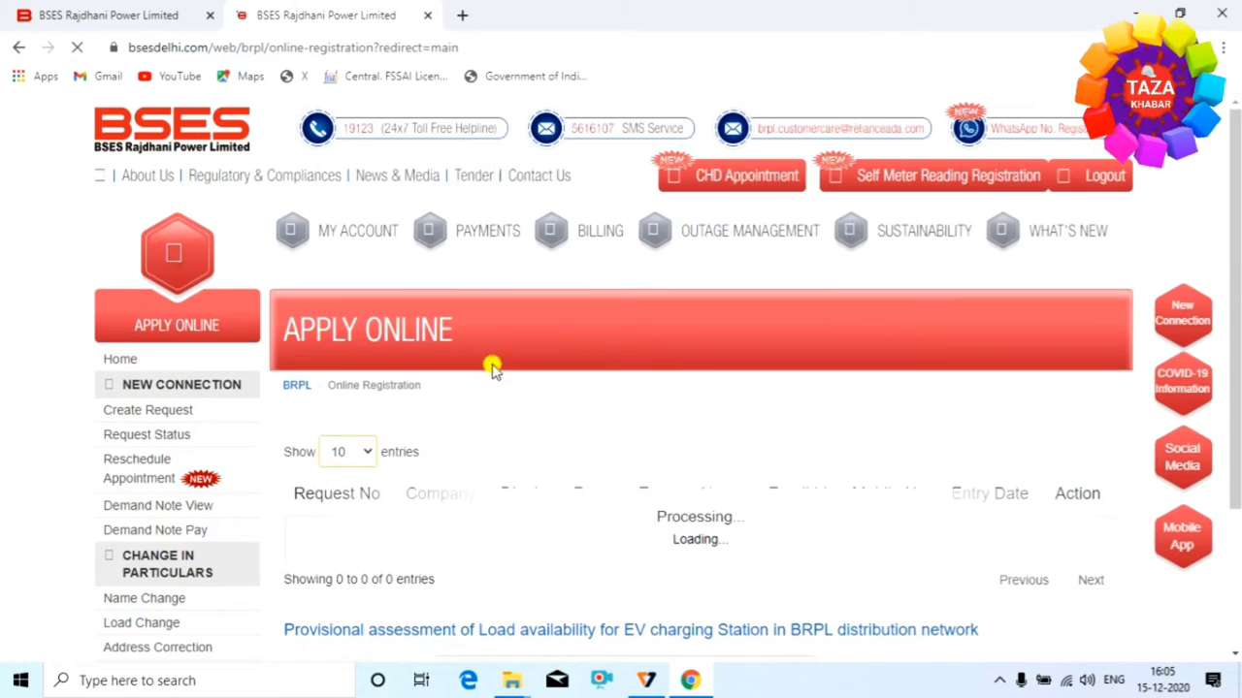
Create a request of type New Connection Up to 10 KW.
scroll(500, 388, "down", 2)
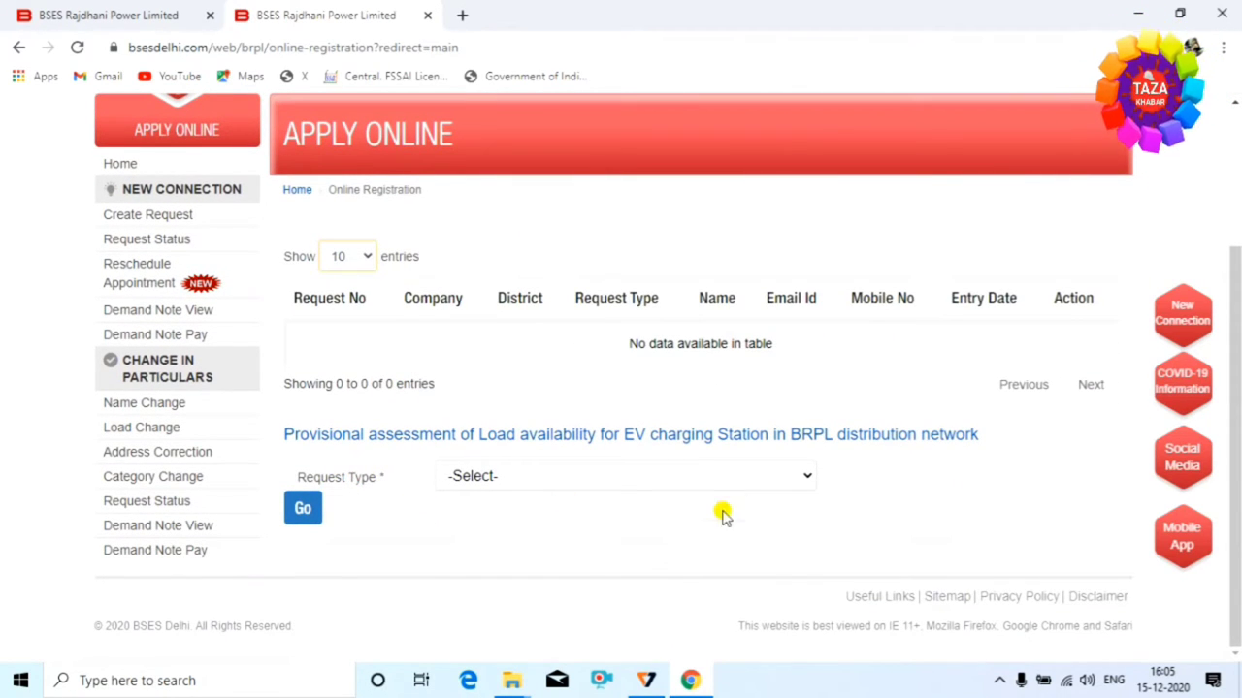
left_click(739, 476)
left_click(590, 516)
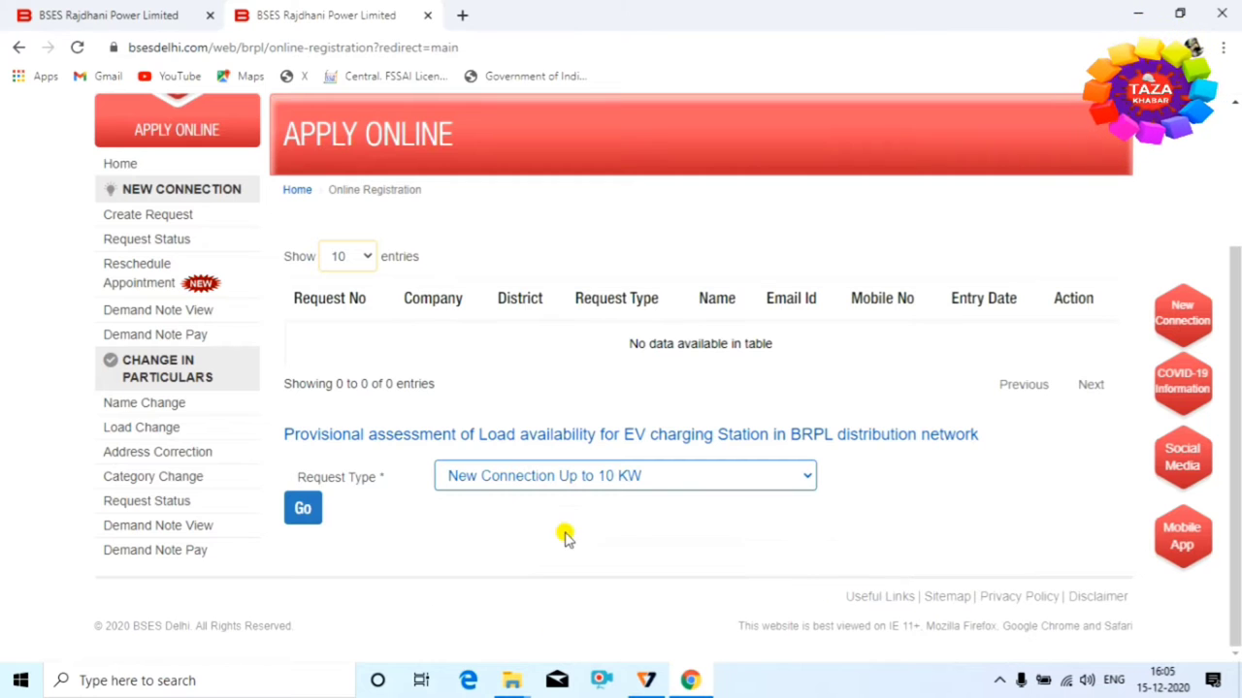
left_click(303, 508)
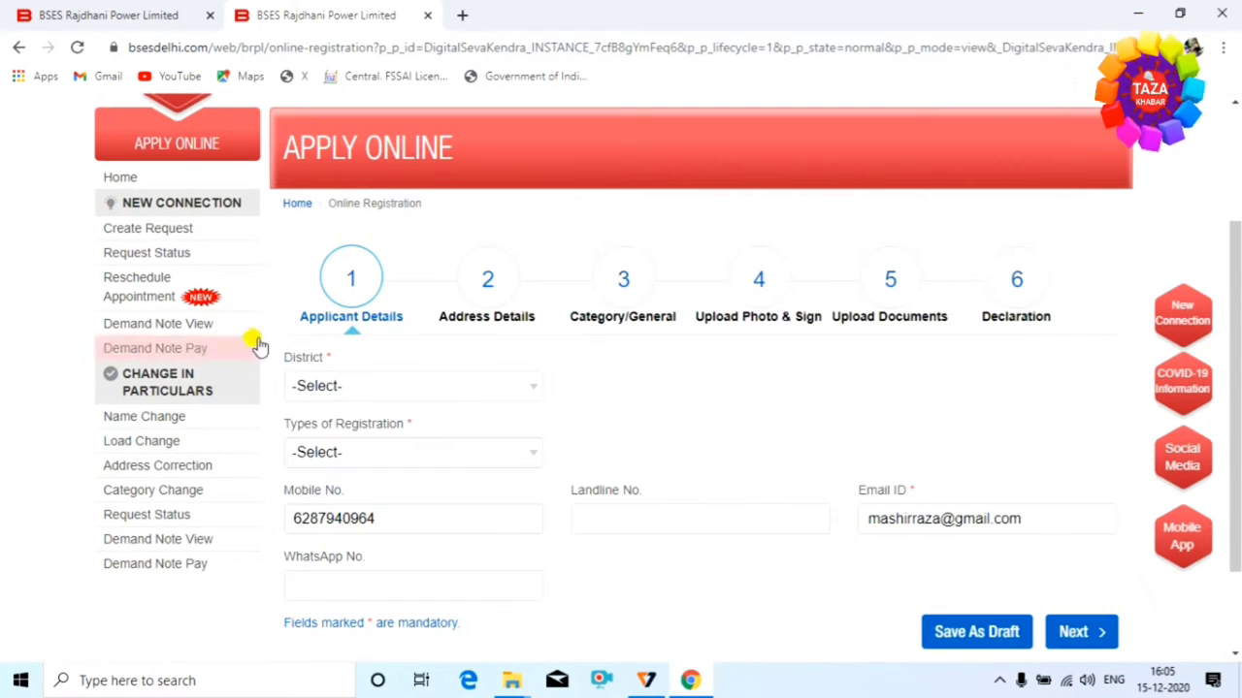
In the applicant details, set the district to Nizamuddin and the type of registration to Individual.
left_click(466, 391)
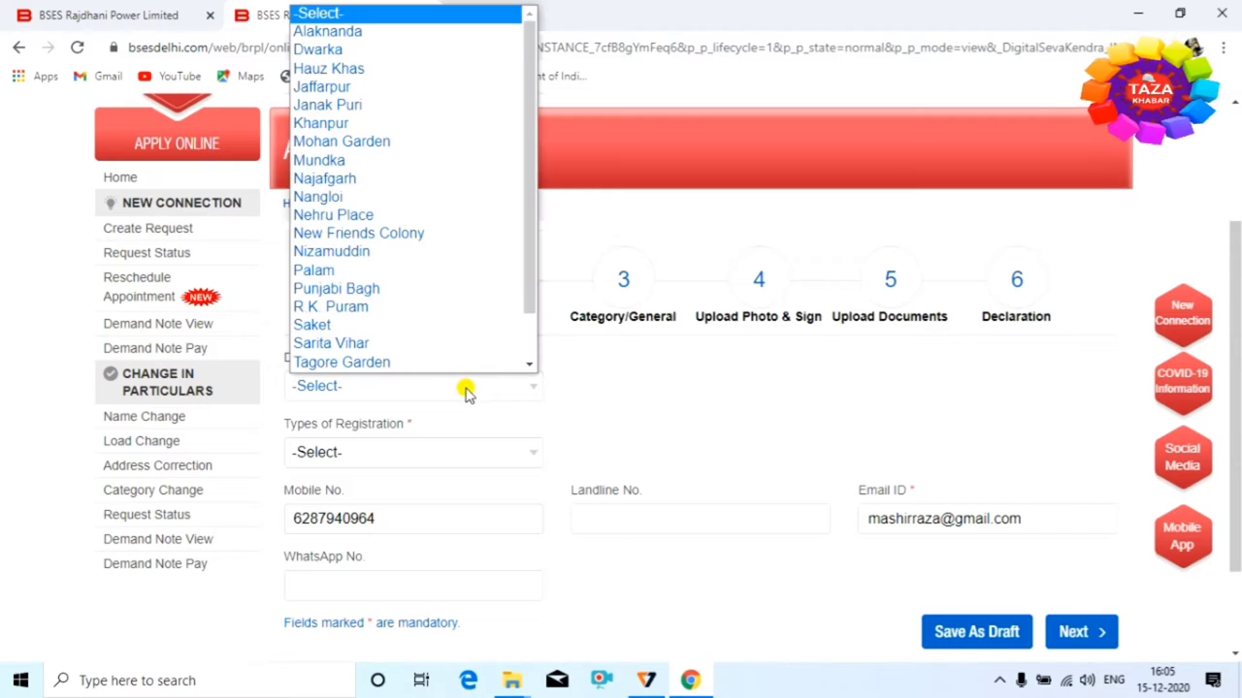
scroll(444, 165, "down", 1)
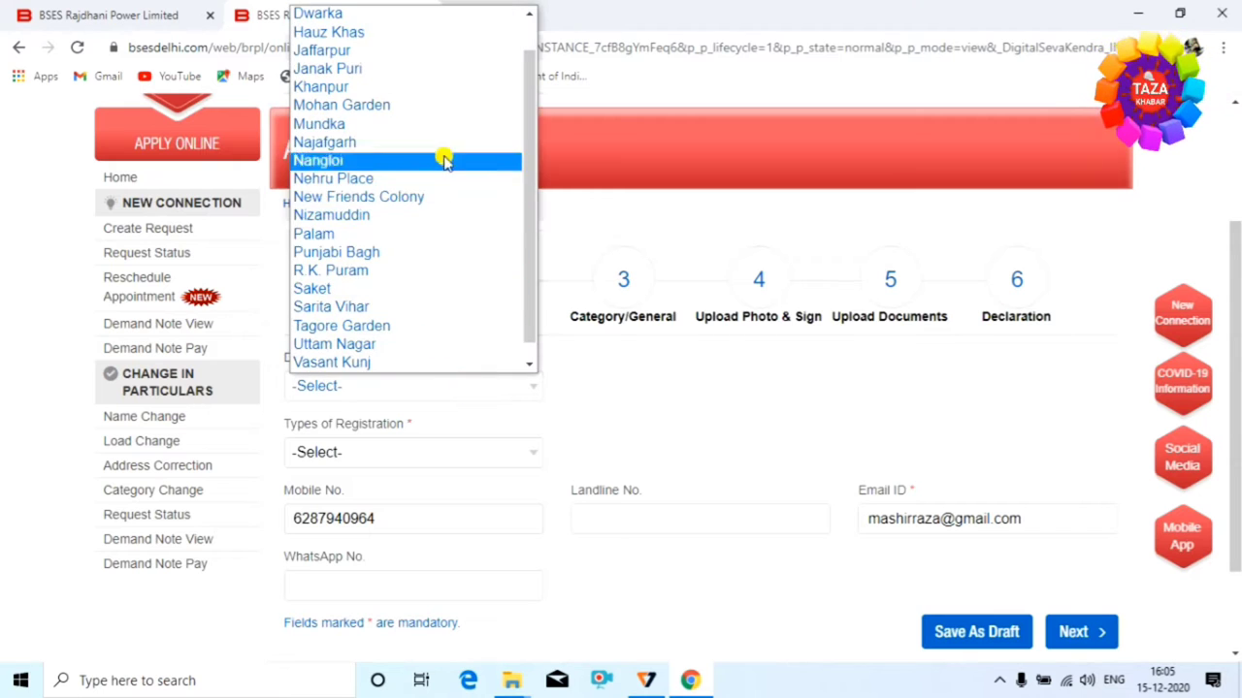
left_click(445, 214)
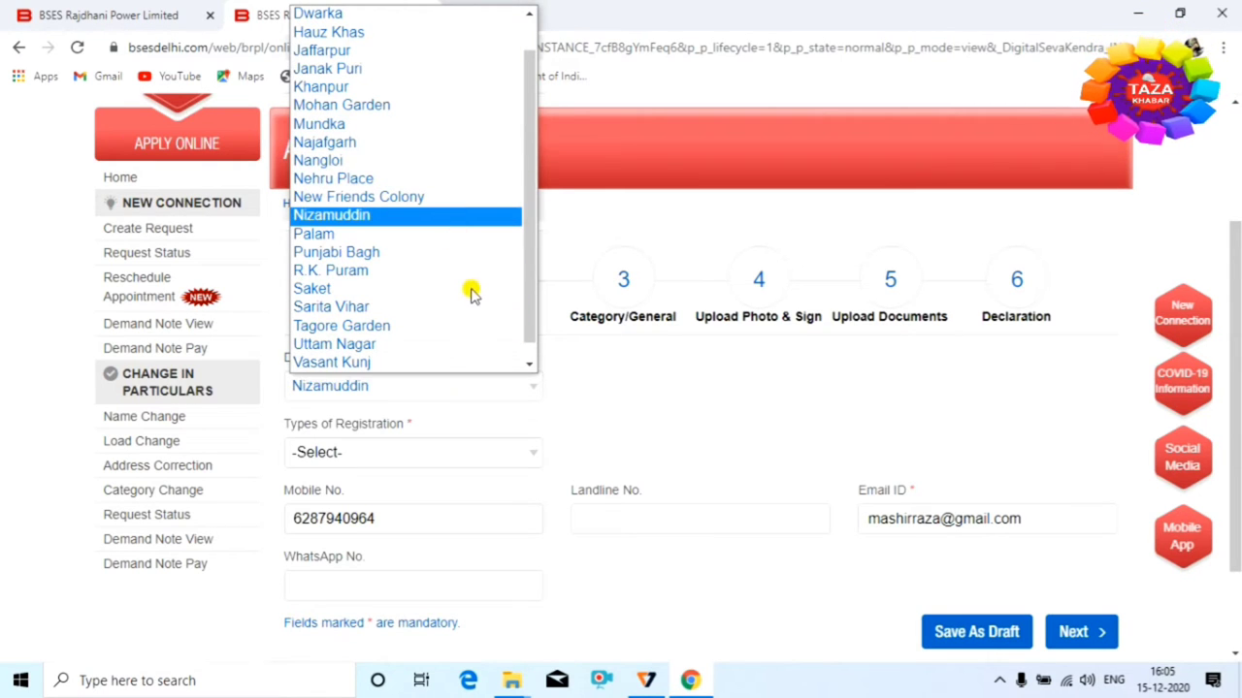
left_click(443, 456)
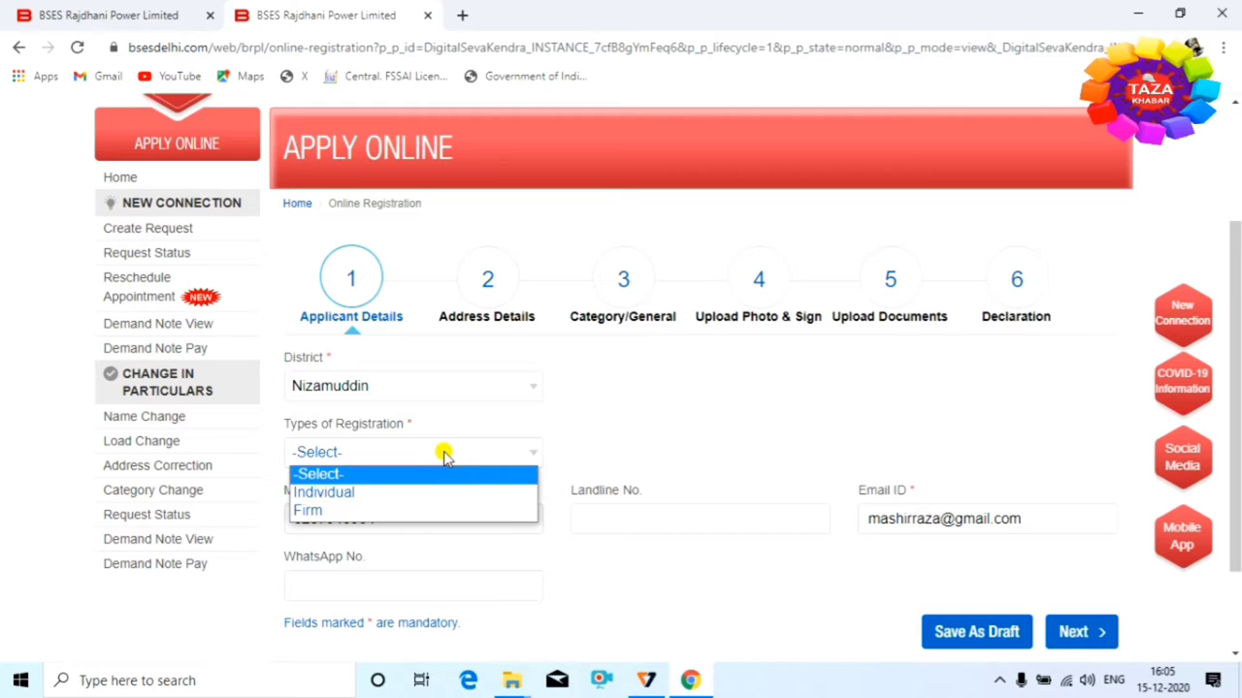
left_click(411, 494)
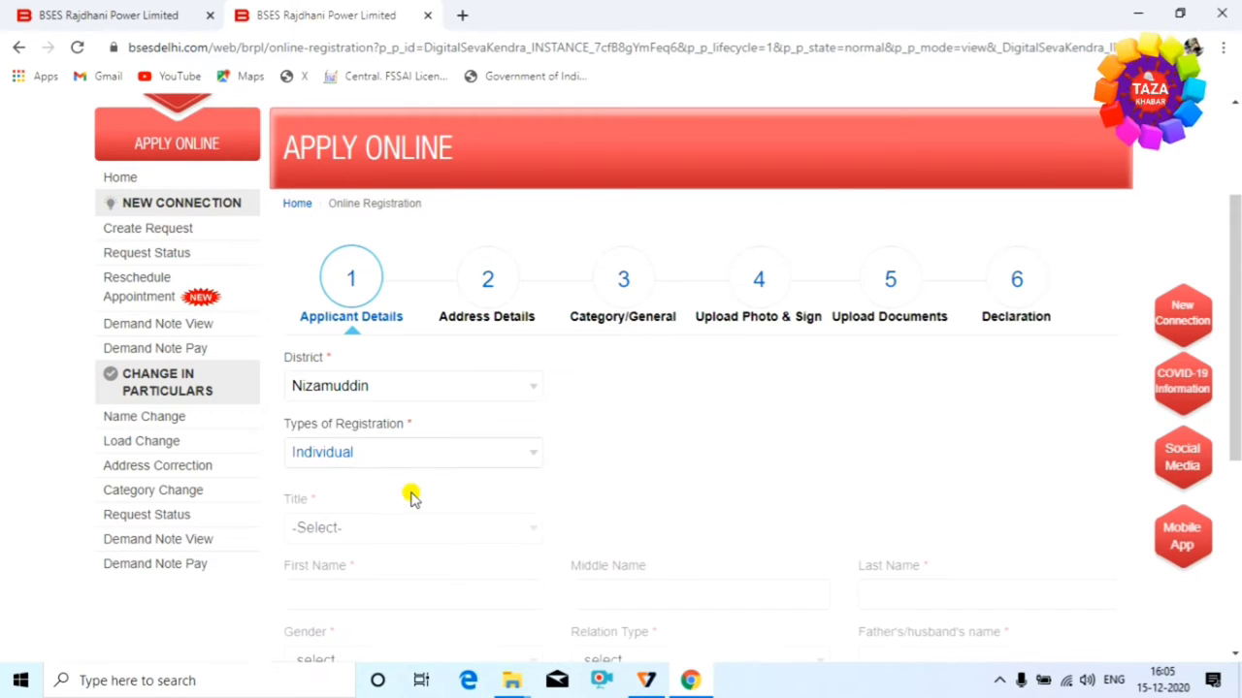
Set the applicant's title to Mr and the gender to Male.
scroll(409, 460, "down", 1)
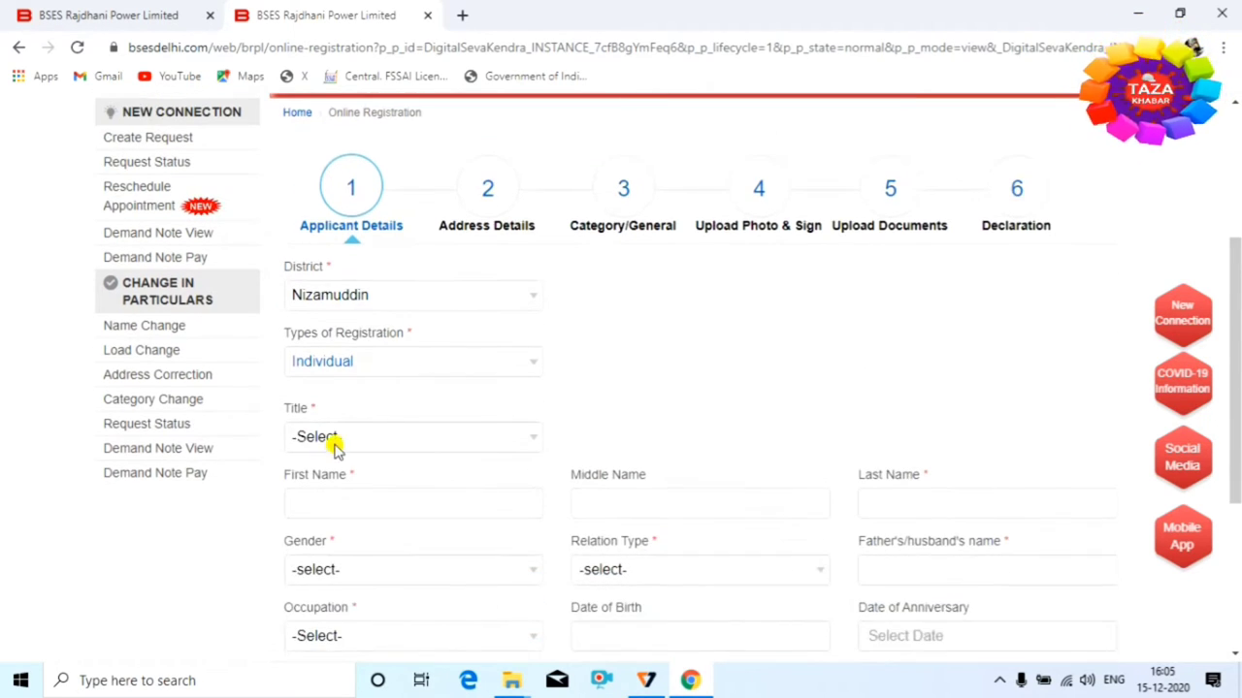
left_click(492, 441)
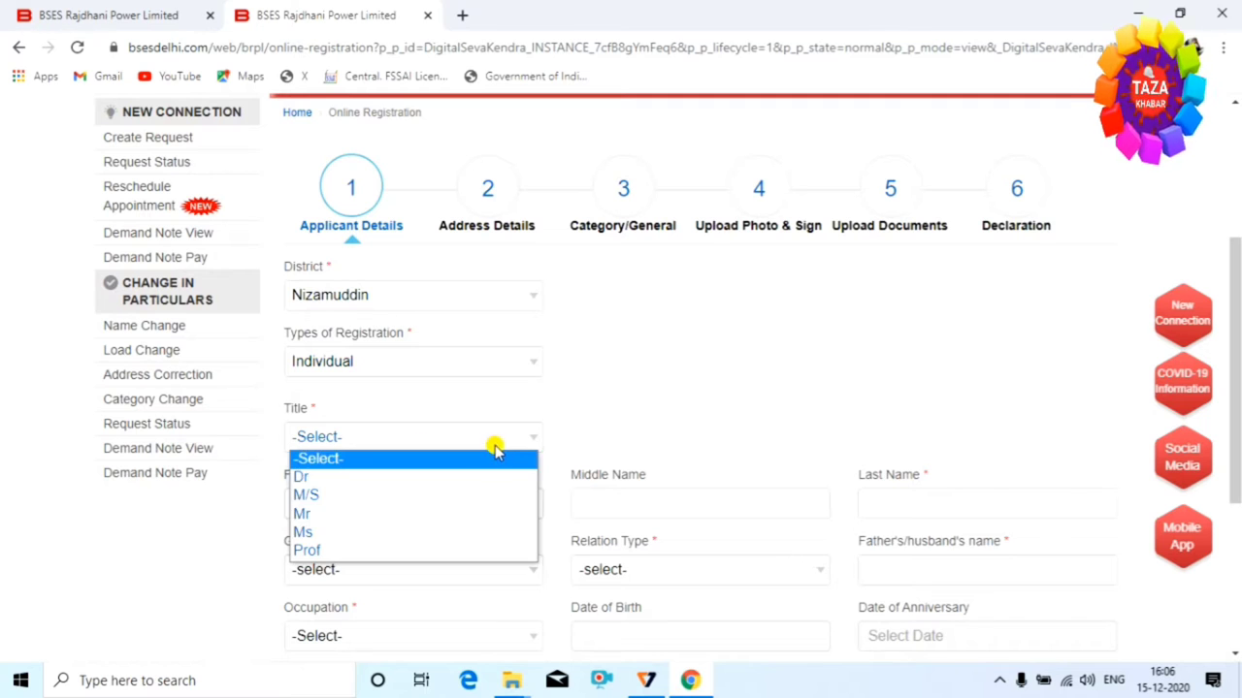
left_click(411, 513)
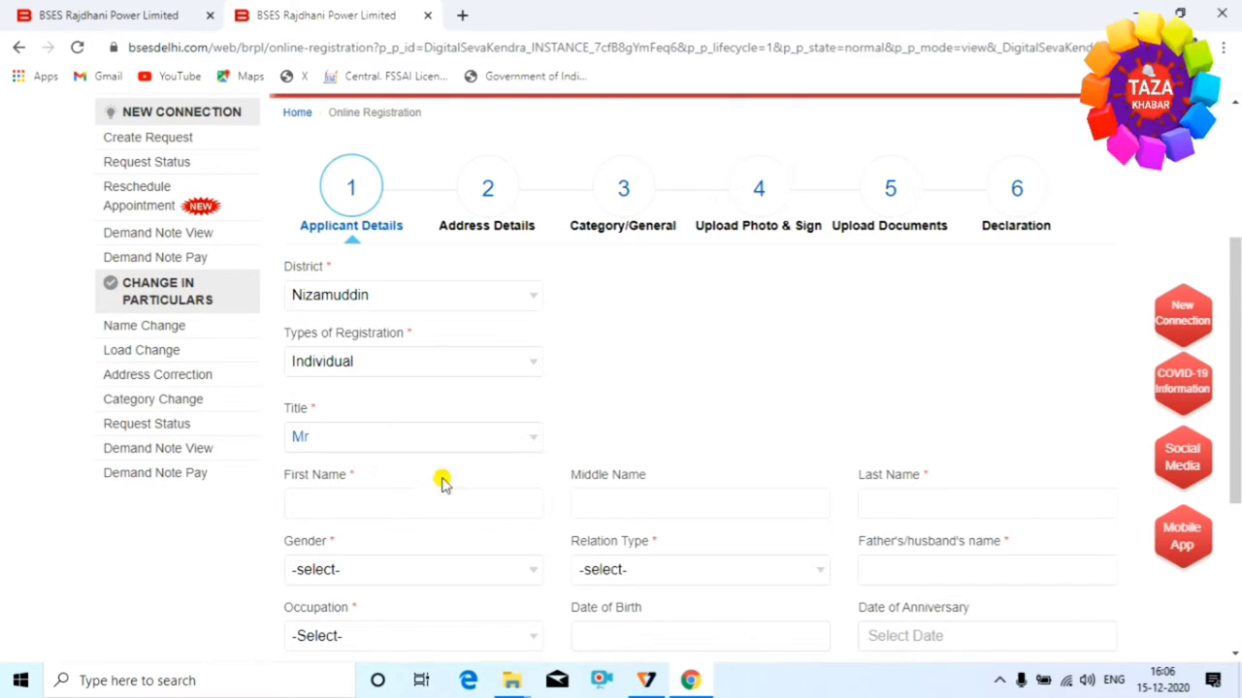
left_click(490, 436)
left_click(441, 511)
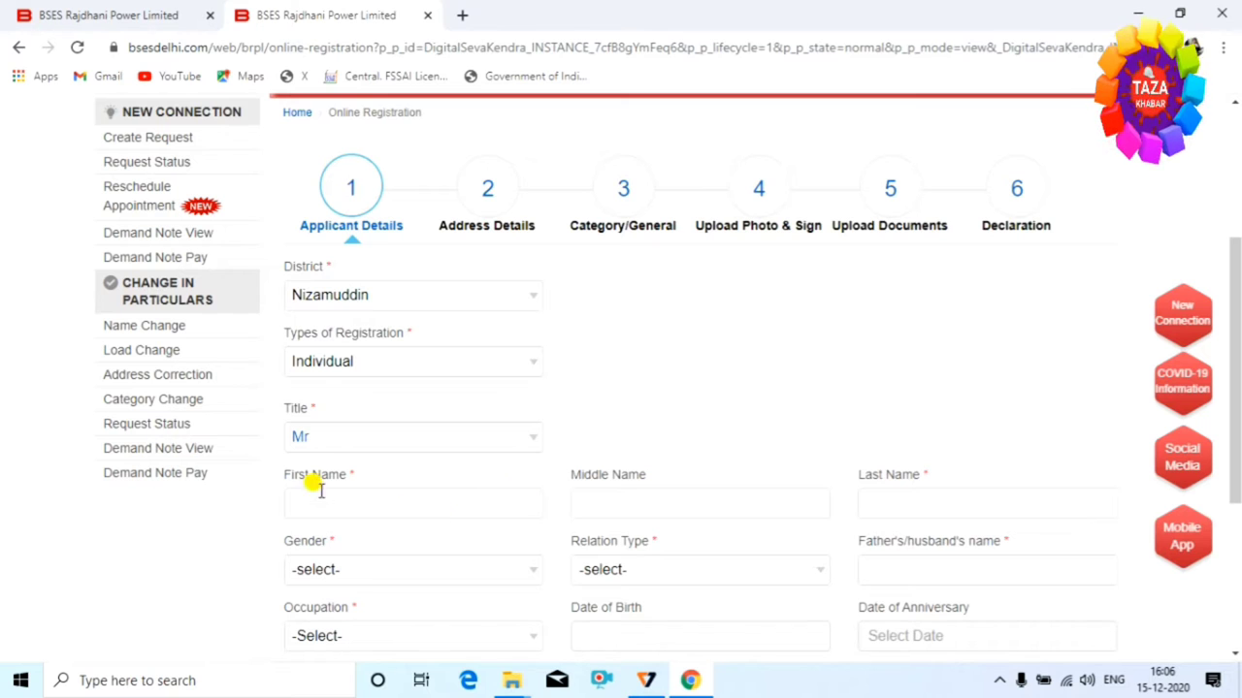
scroll(912, 500, "down", 2)
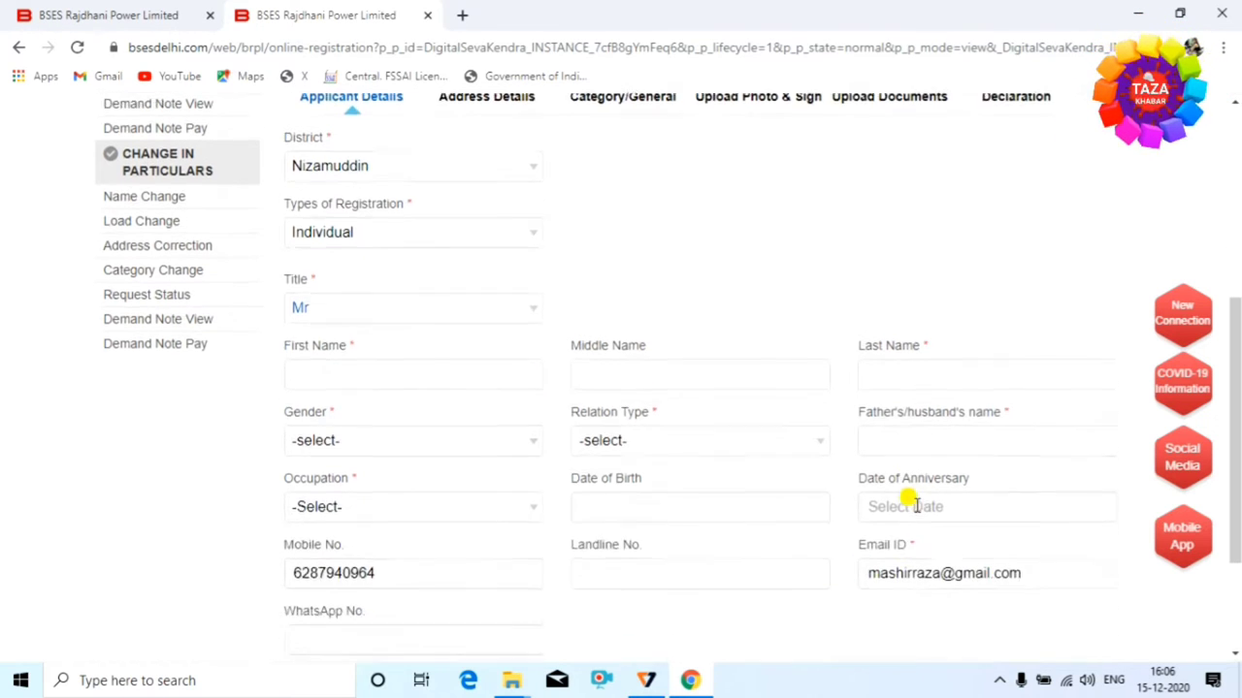
left_click(470, 400)
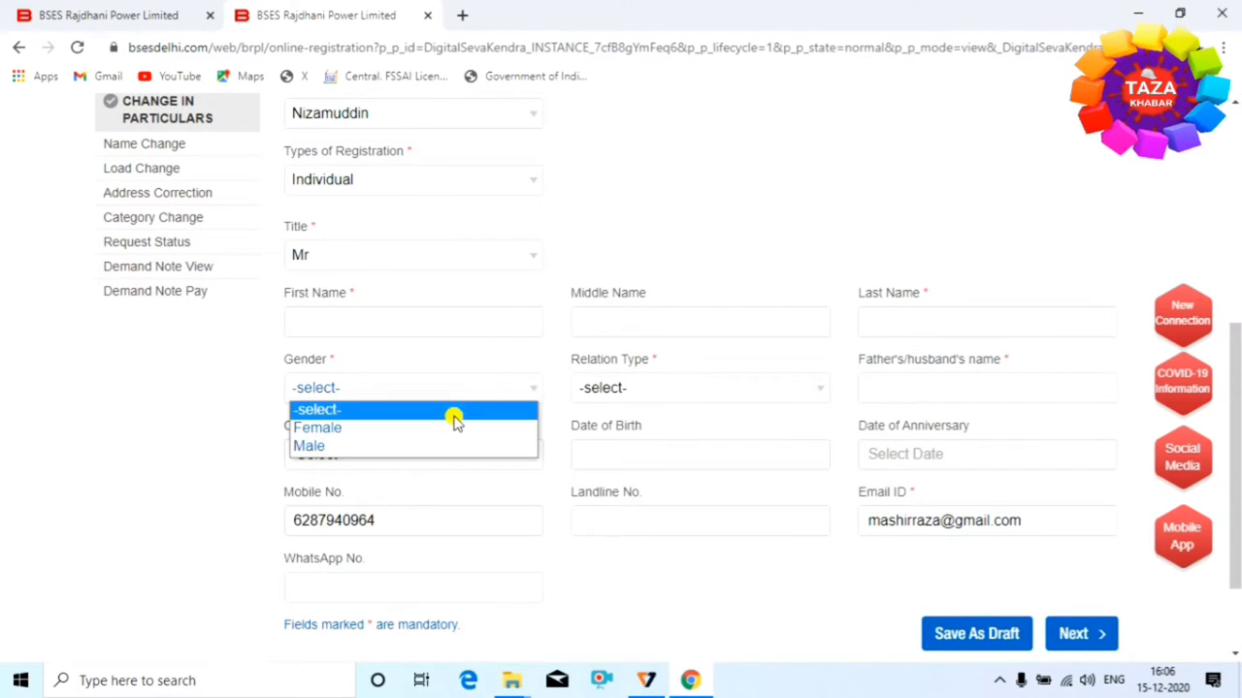
left_click(405, 449)
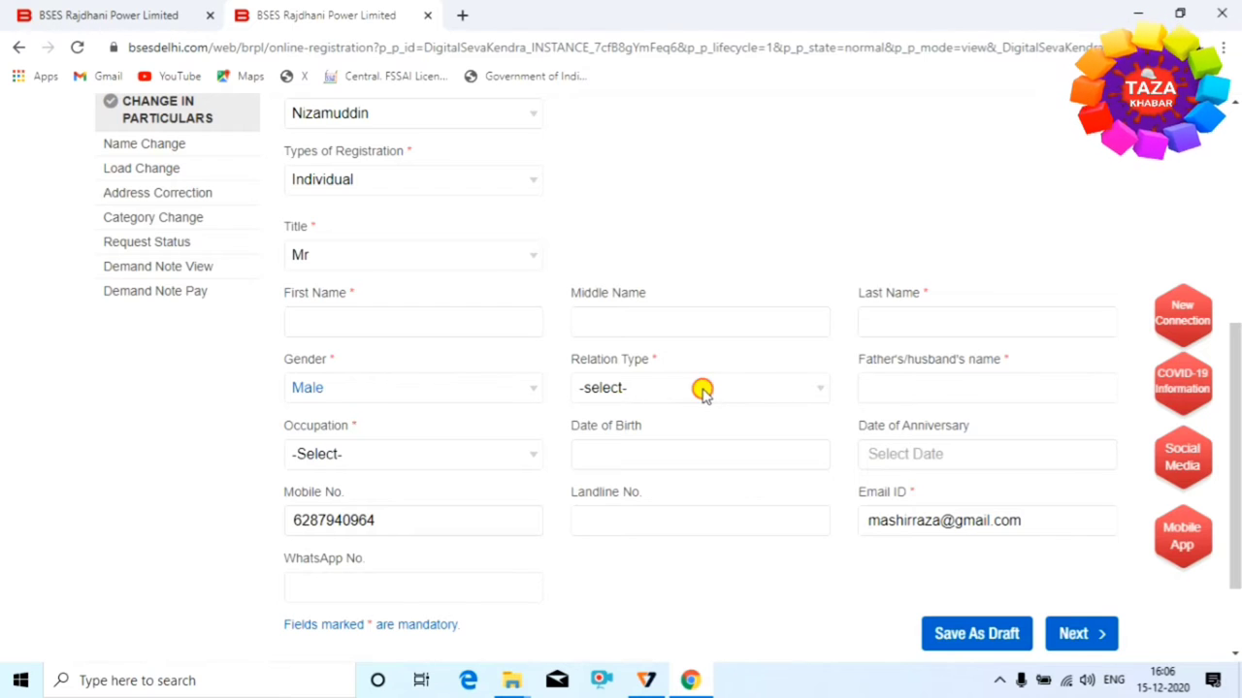
Set the applicant's relation type to s/o and the occupation to Student.
left_click(702, 389)
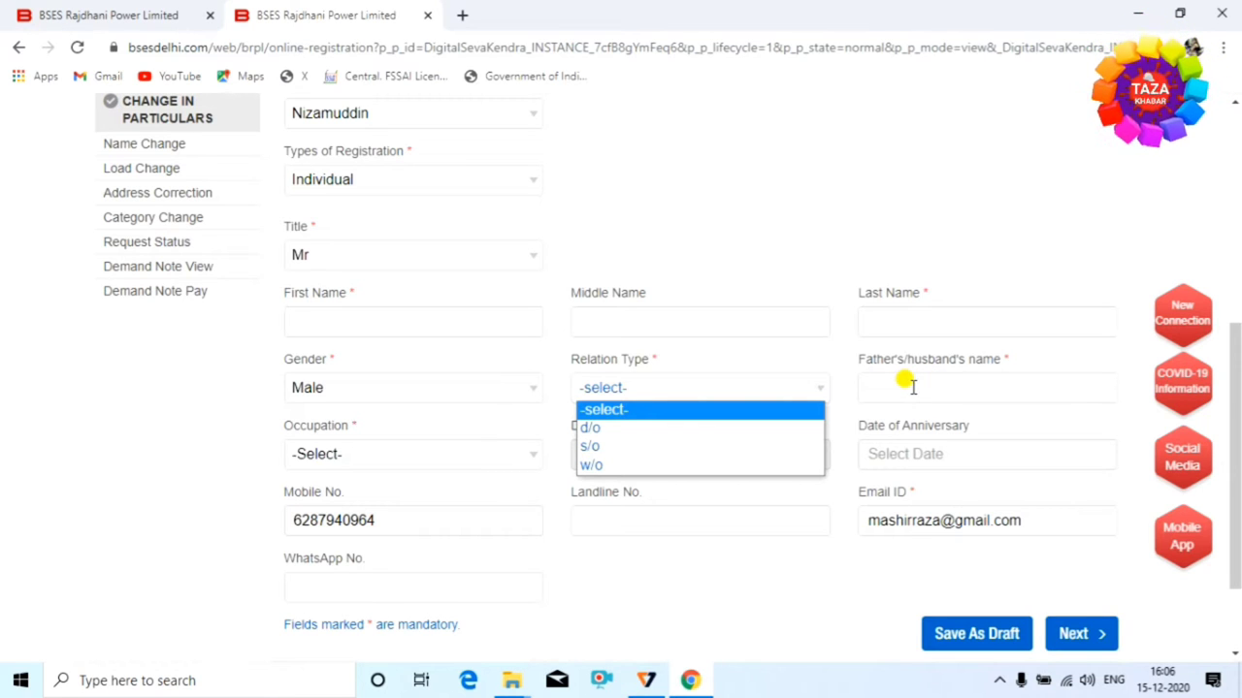
left_click(606, 448)
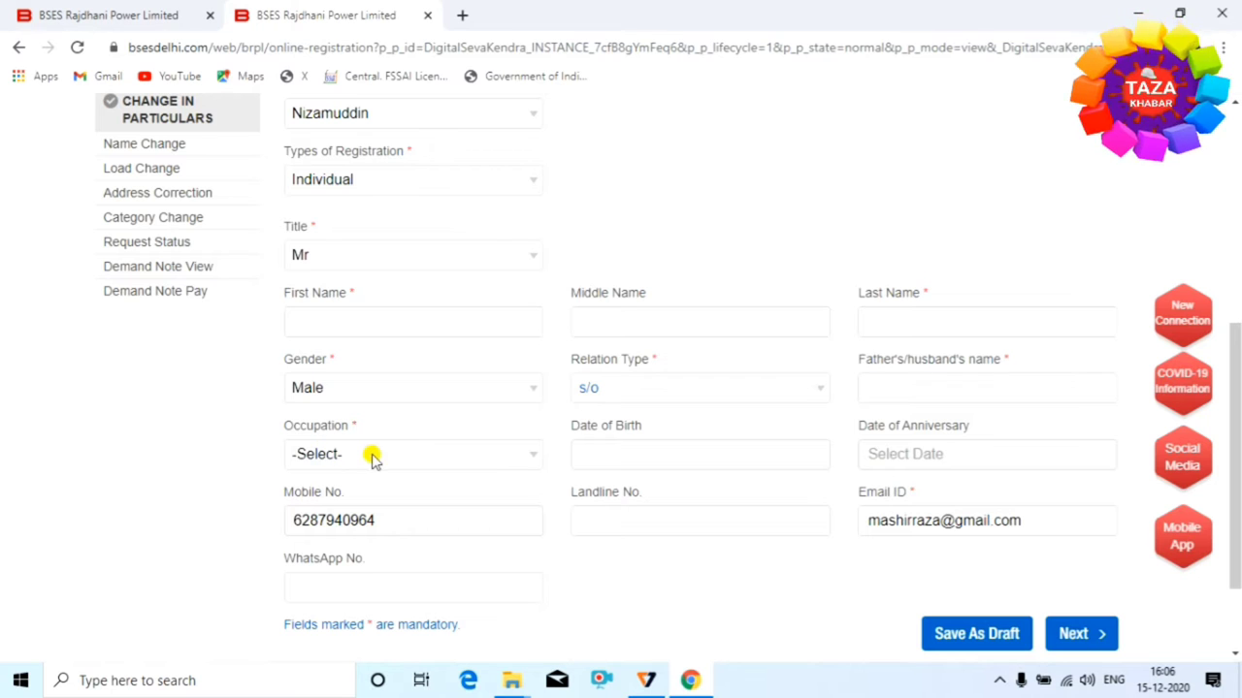
left_click(375, 458)
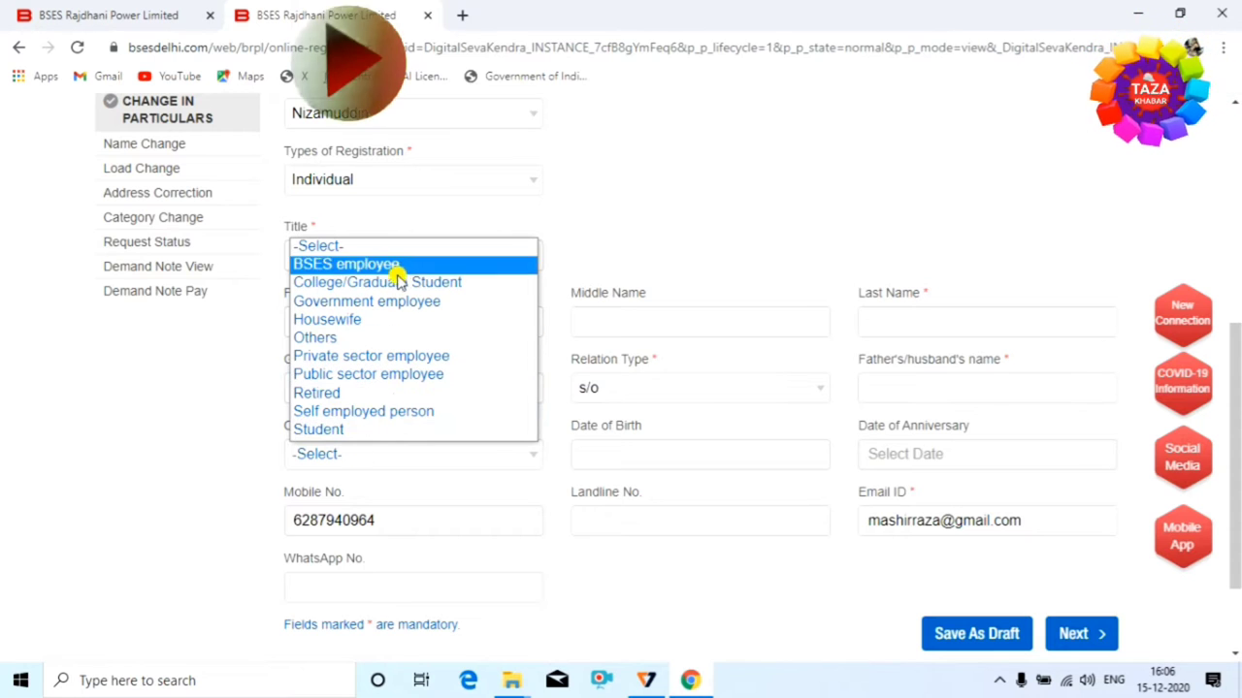
left_click(394, 431)
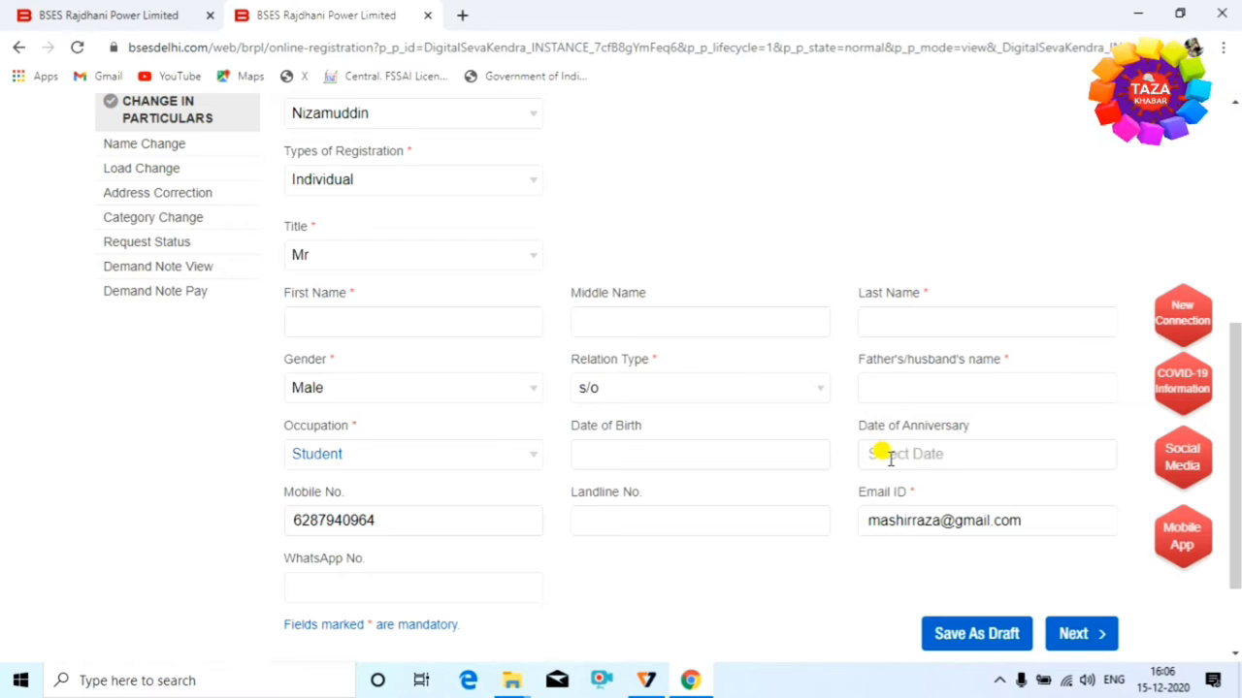
Continue from the applicant details to the address details, leaving the remaining applicant fields as they are.
scroll(601, 546, "down", 2)
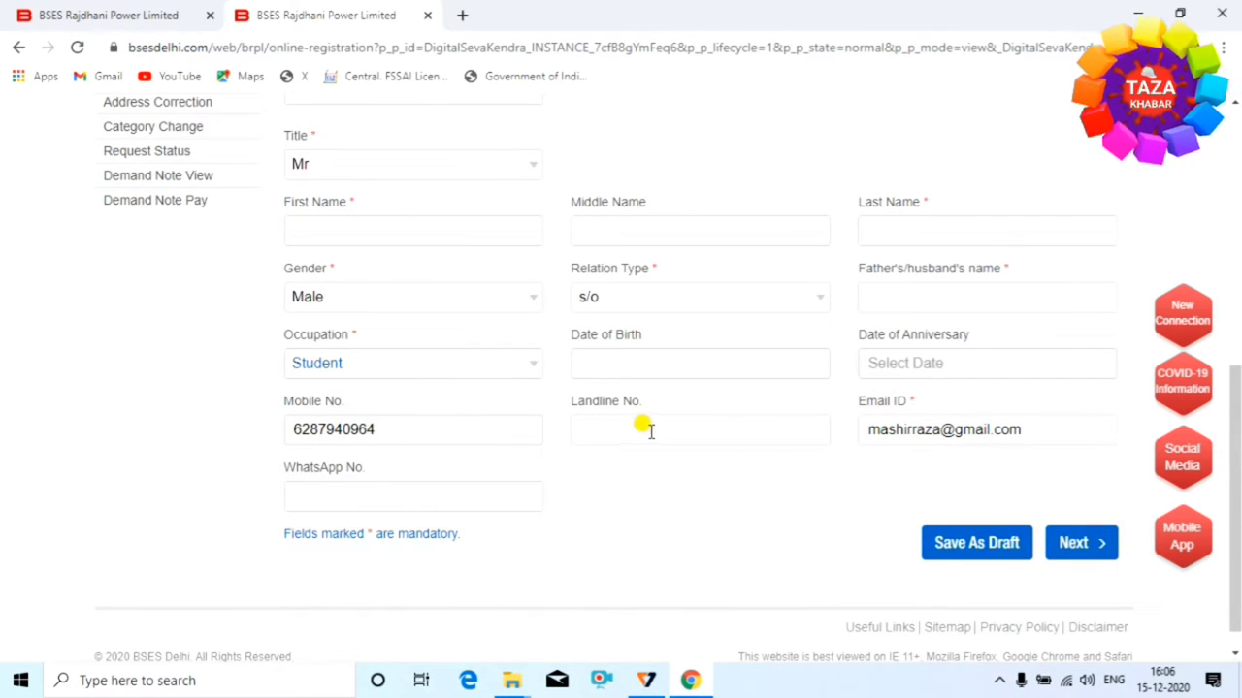
triple_click(1031, 430)
left_click(760, 485)
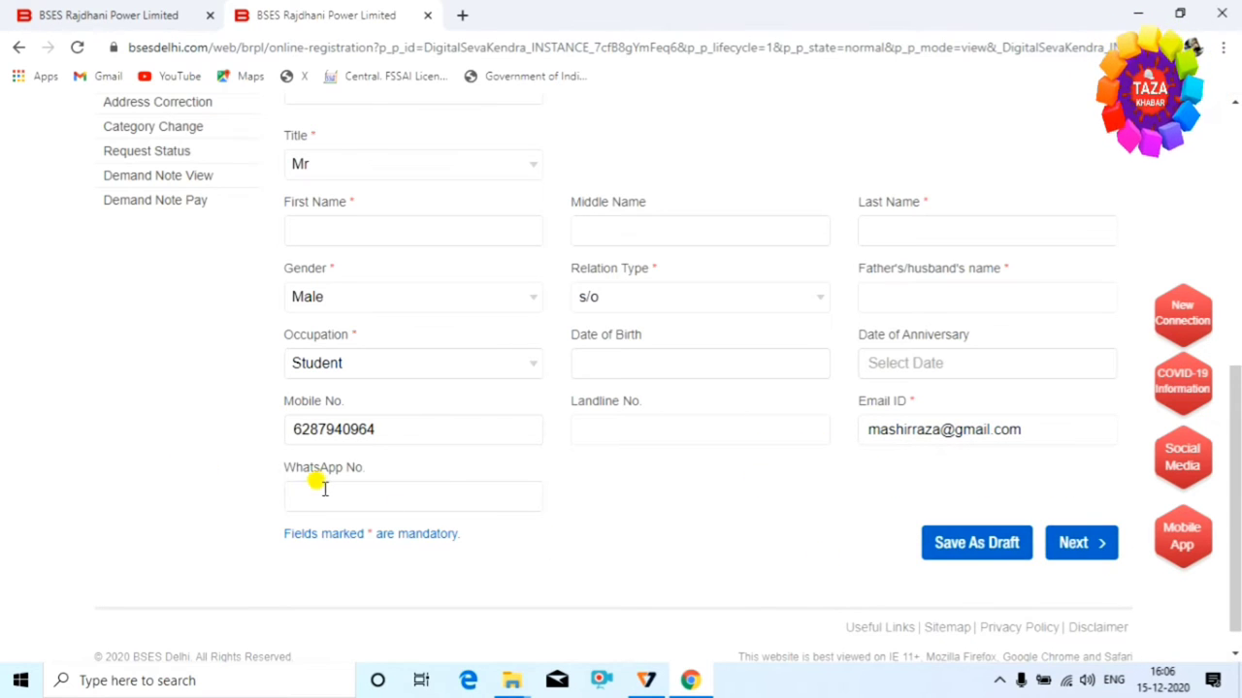
left_click(1073, 544)
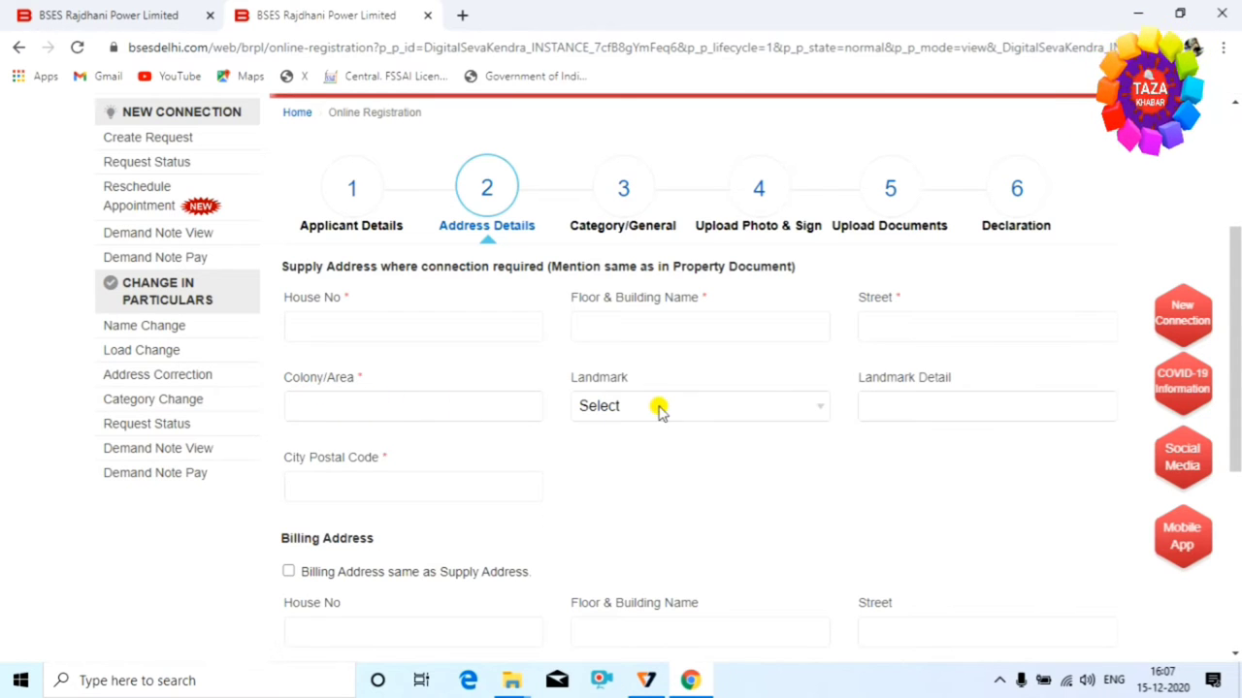
Set the supply address landmark to Near and mark the billing address as the same as the supply address.
left_click(727, 408)
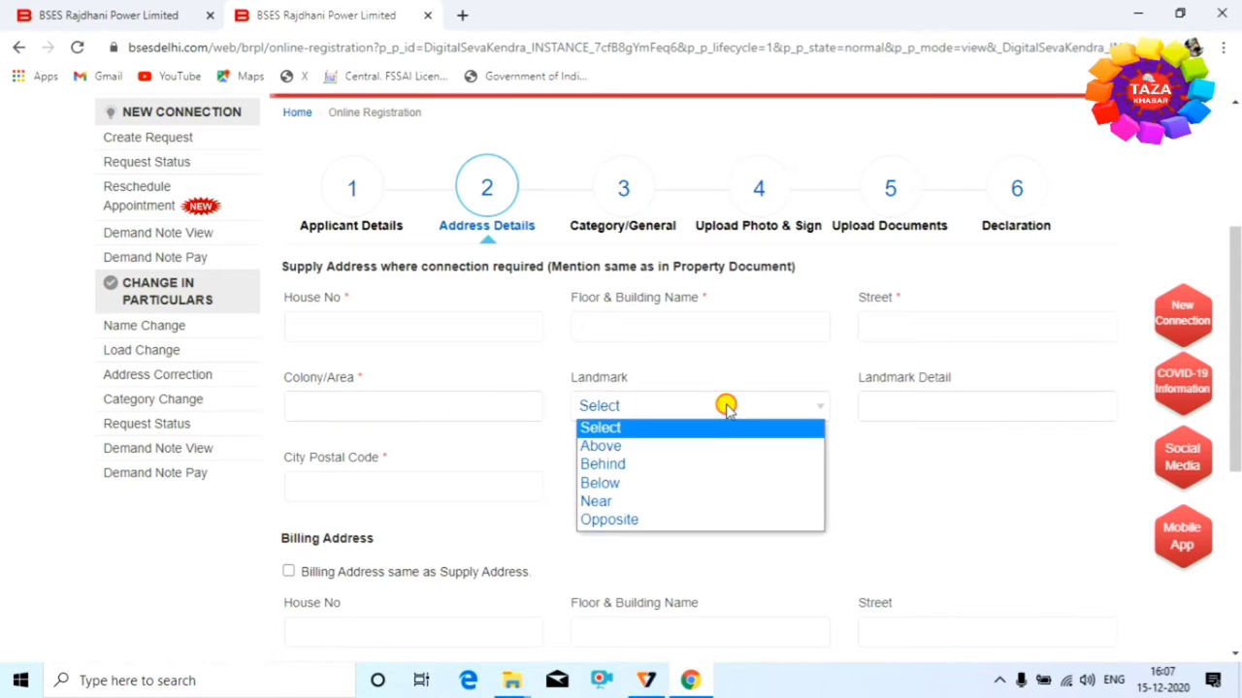
left_click(682, 502)
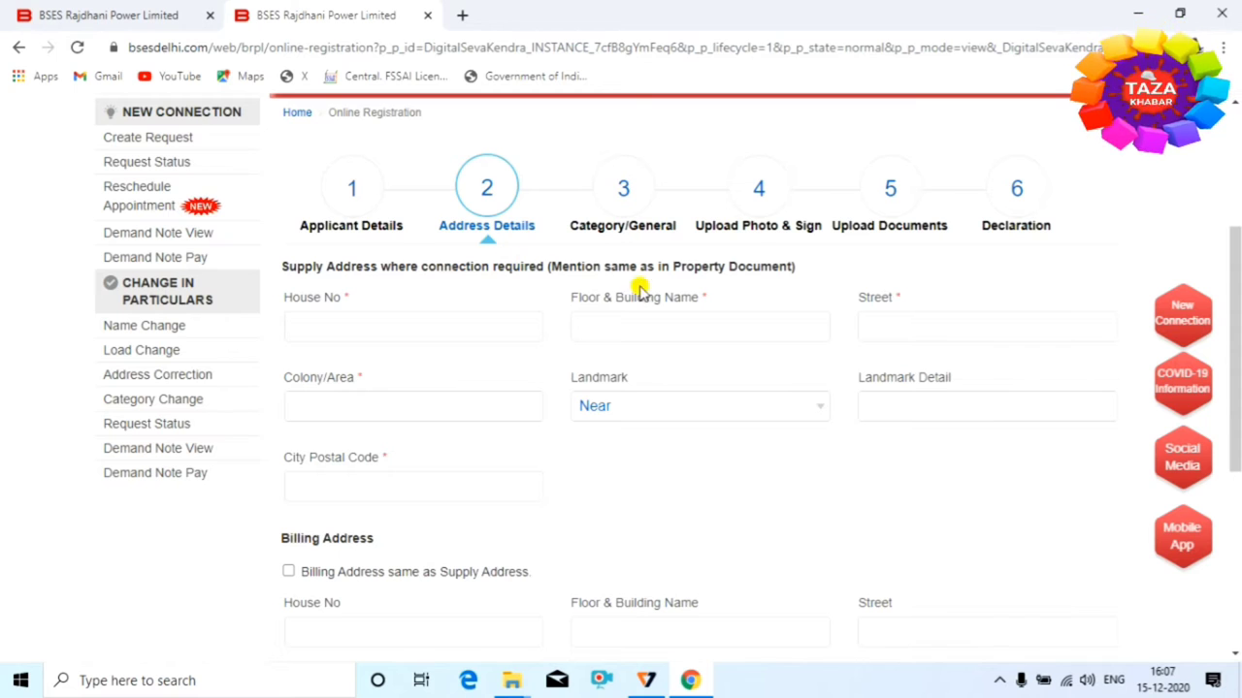
scroll(476, 407, "down", 1)
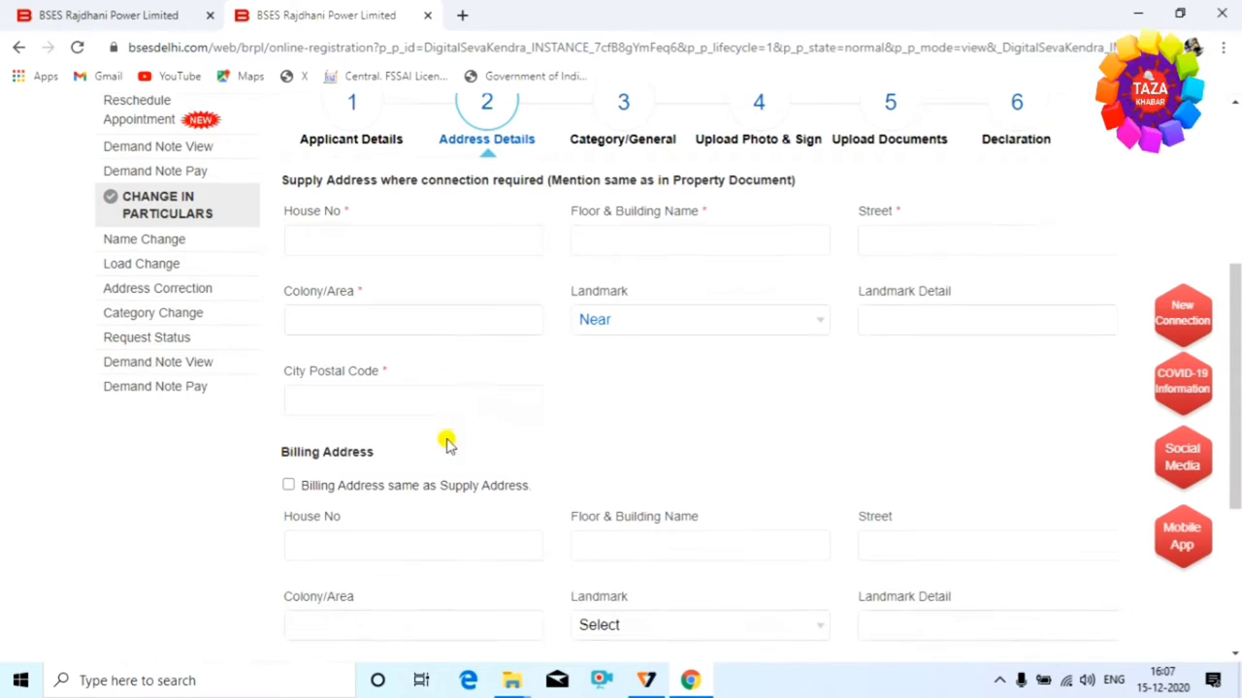
left_click(289, 481)
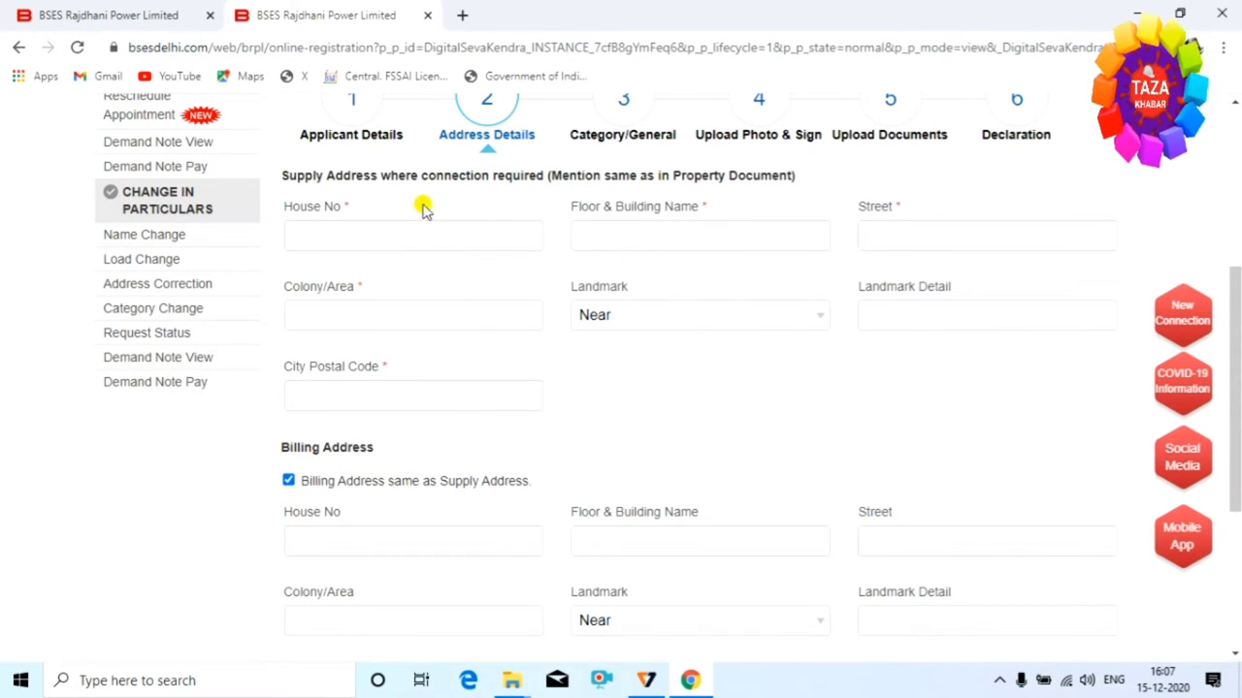
Continue from the address details to the Category/General section.
scroll(577, 476, "down", 2)
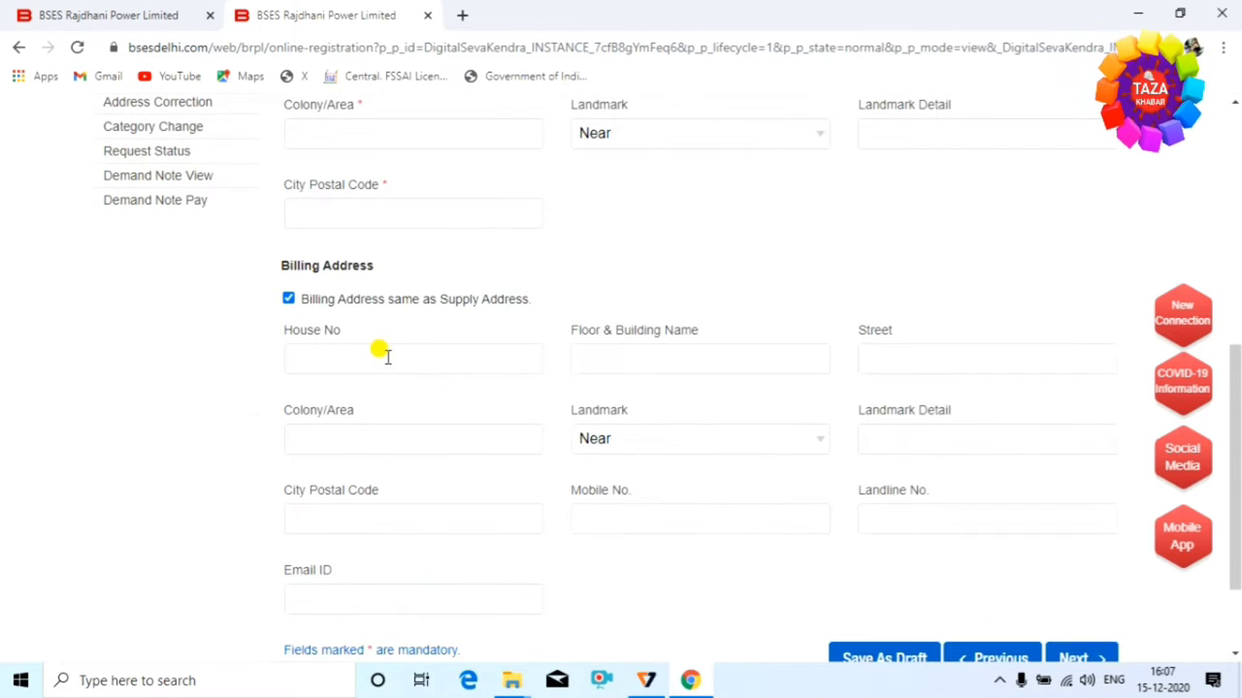
scroll(510, 444, "down", 1)
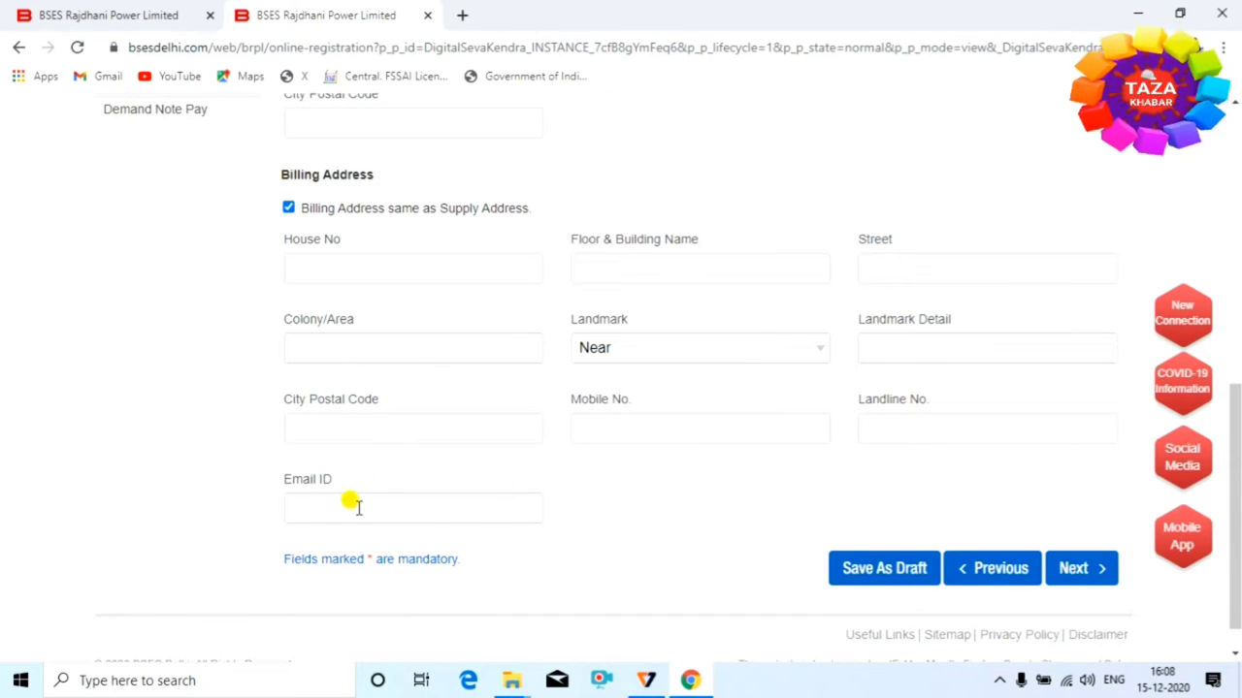
left_click(1075, 569)
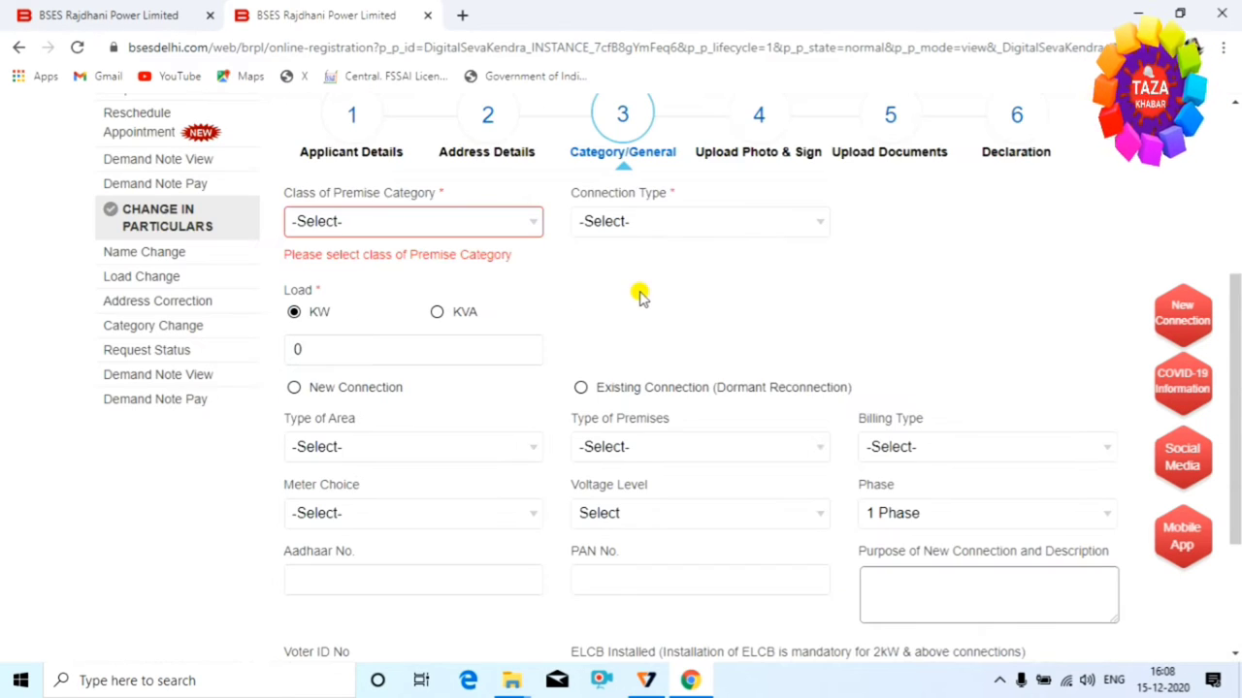
Set the class of premise category to Domestic and the connection type to GENERAL CATEGORY.
left_click(461, 226)
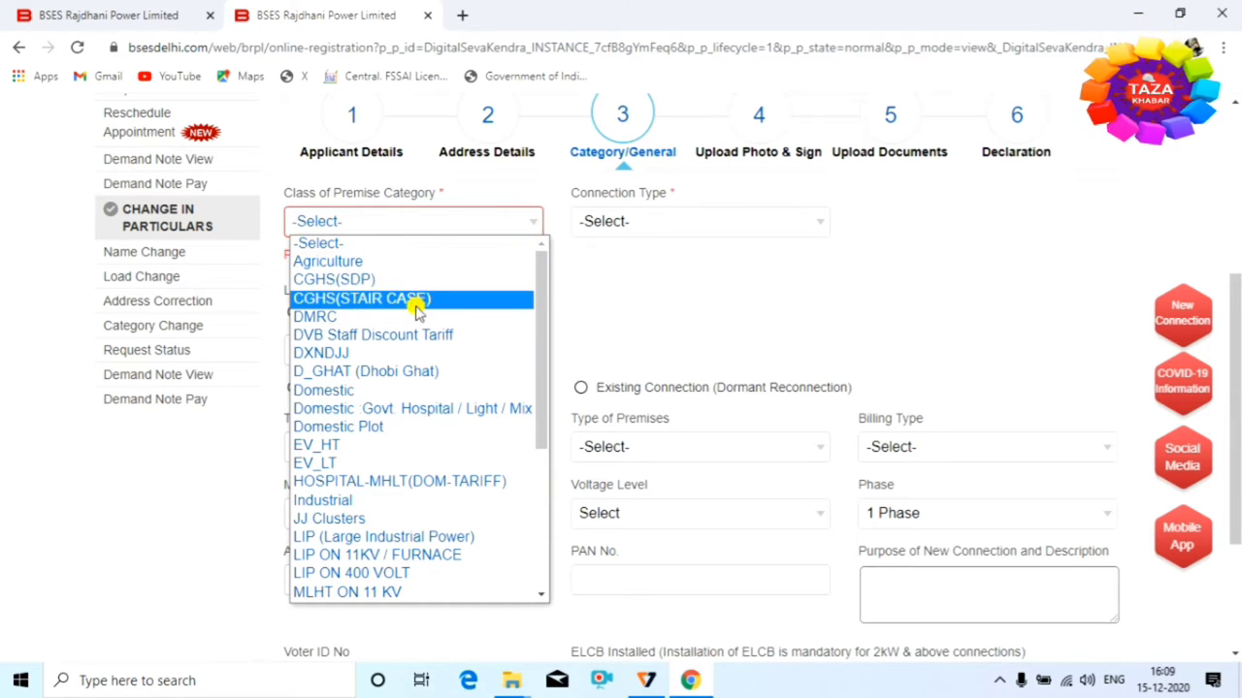
left_click(415, 390)
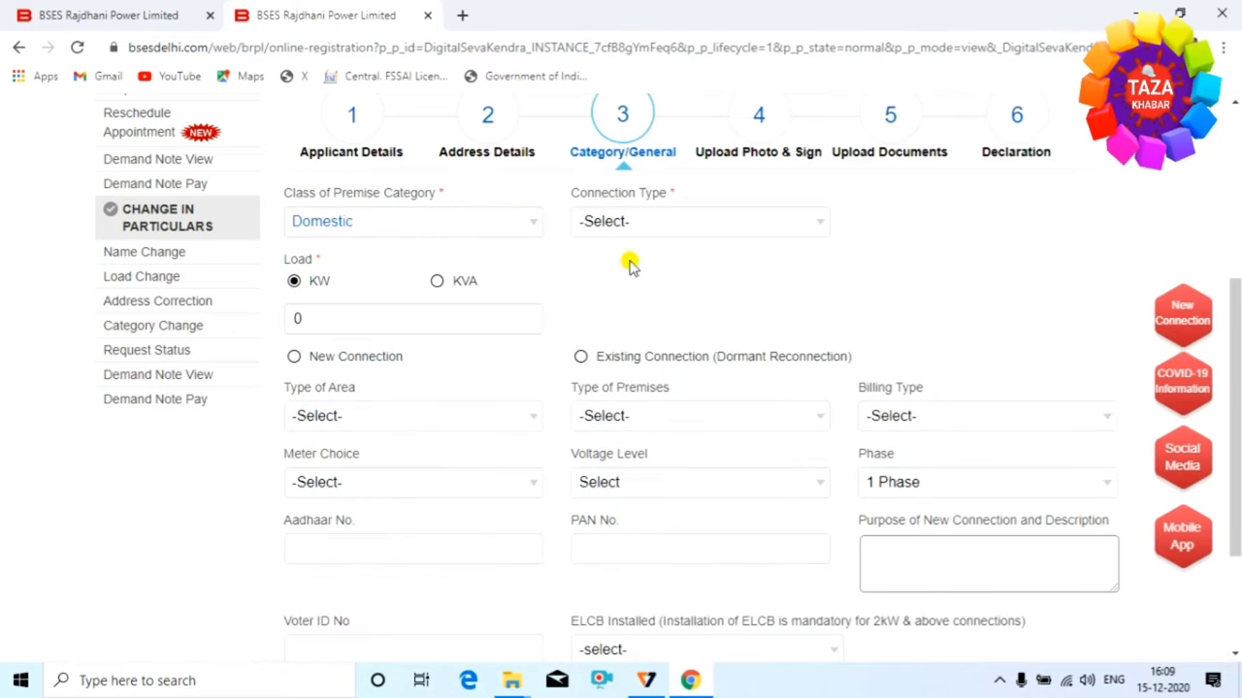
left_click(685, 221)
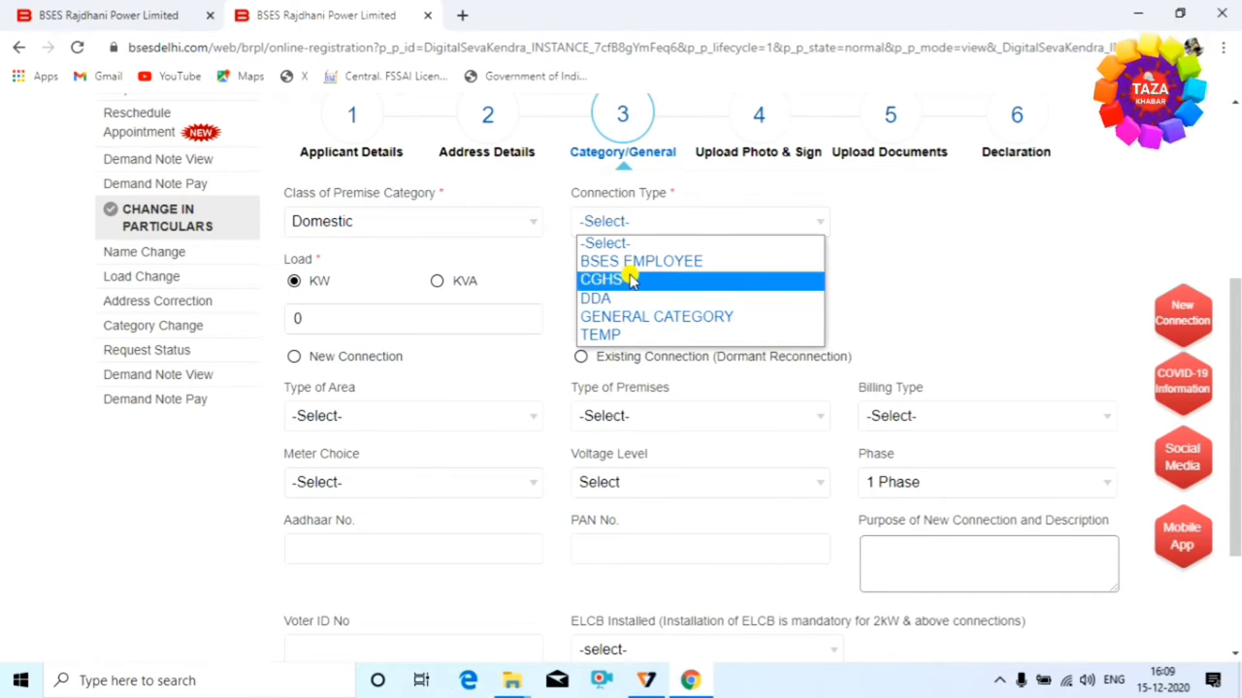
left_click(700, 318)
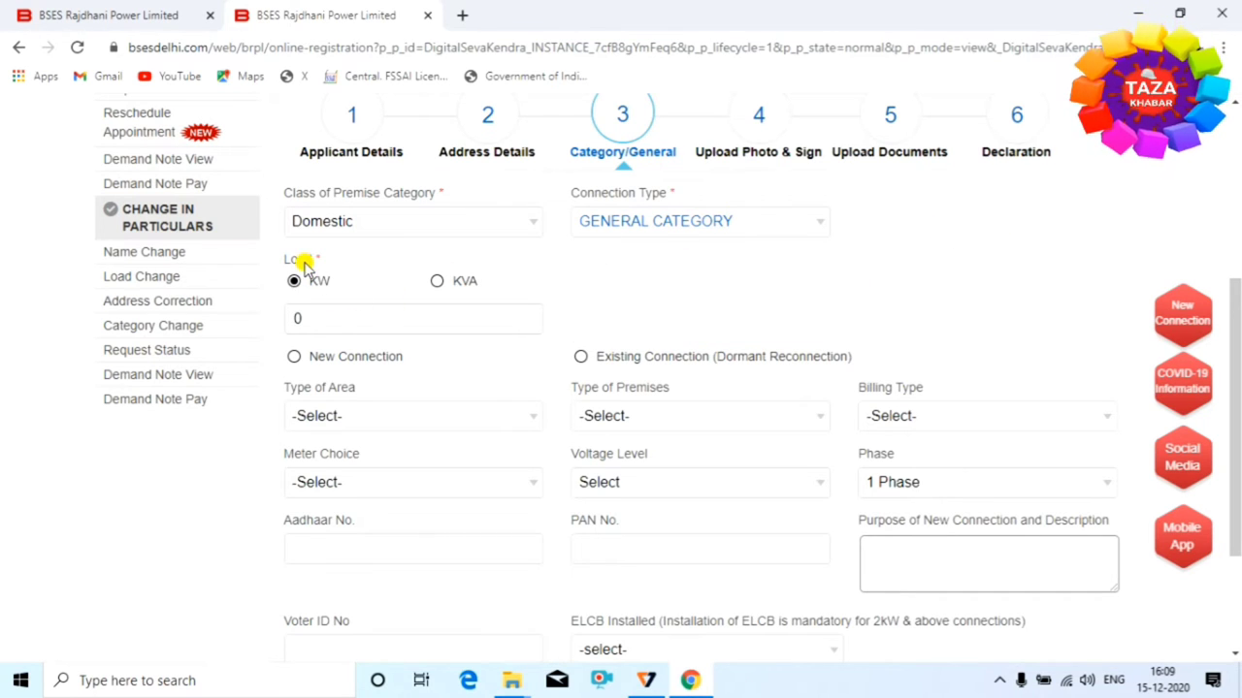
Enter a load of 01 KW and choose New Connection.
left_click(309, 314)
left_click(309, 317)
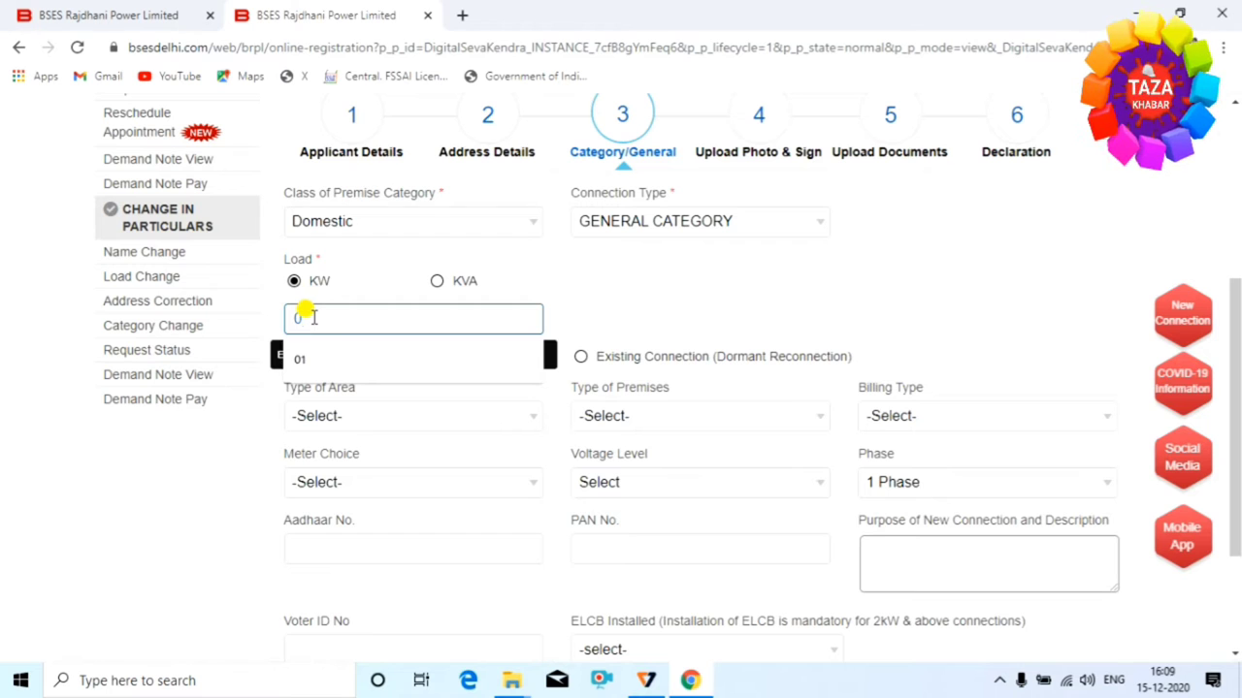
type("1")
left_click(746, 308)
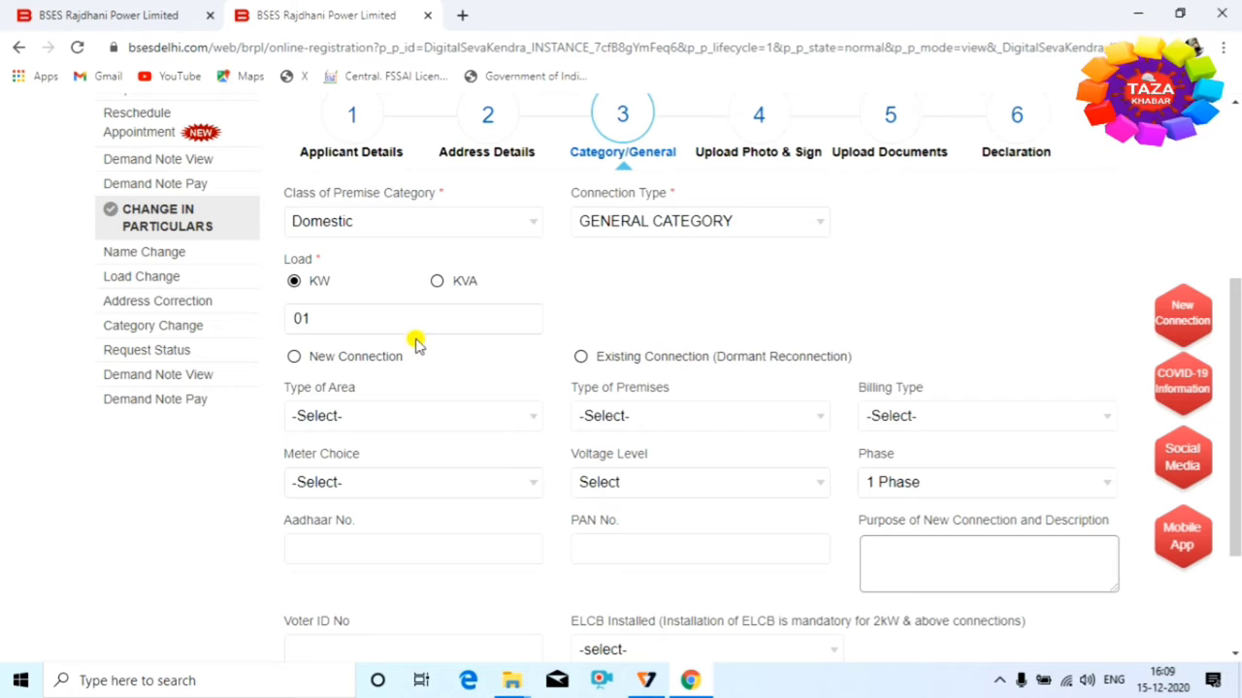
left_click(293, 358)
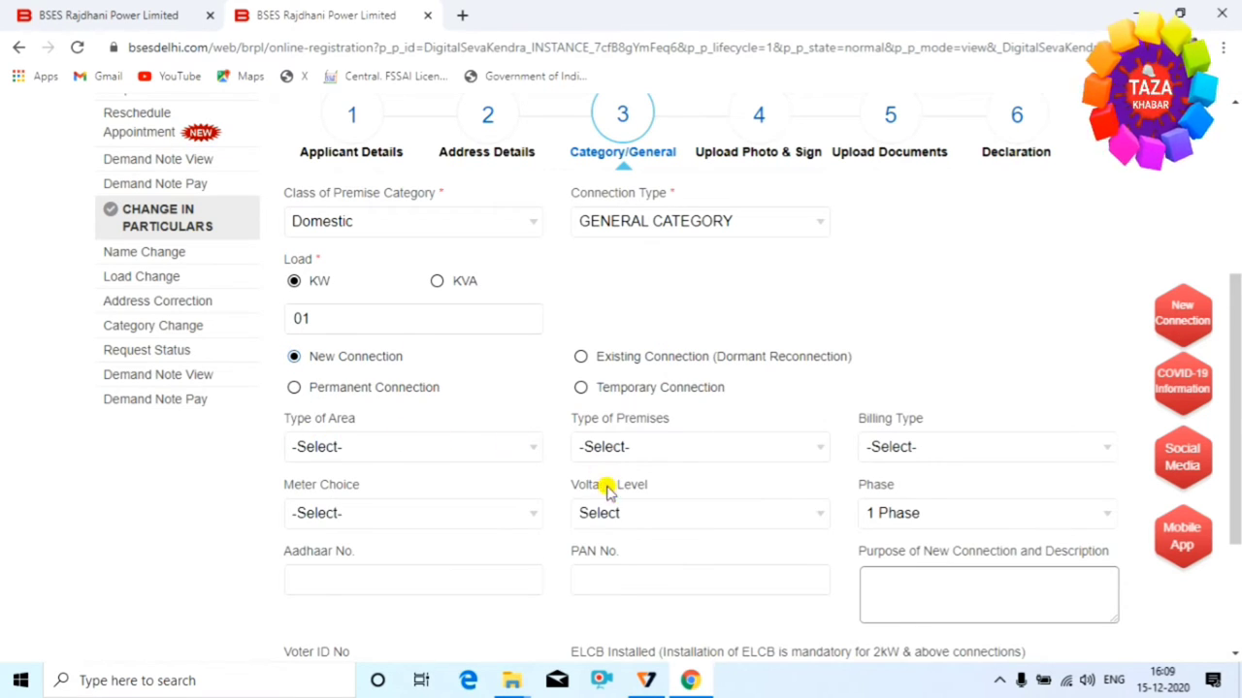
Set the type of area and the type of premises to Others, and the billing type to Pre-Paid.
left_click(456, 448)
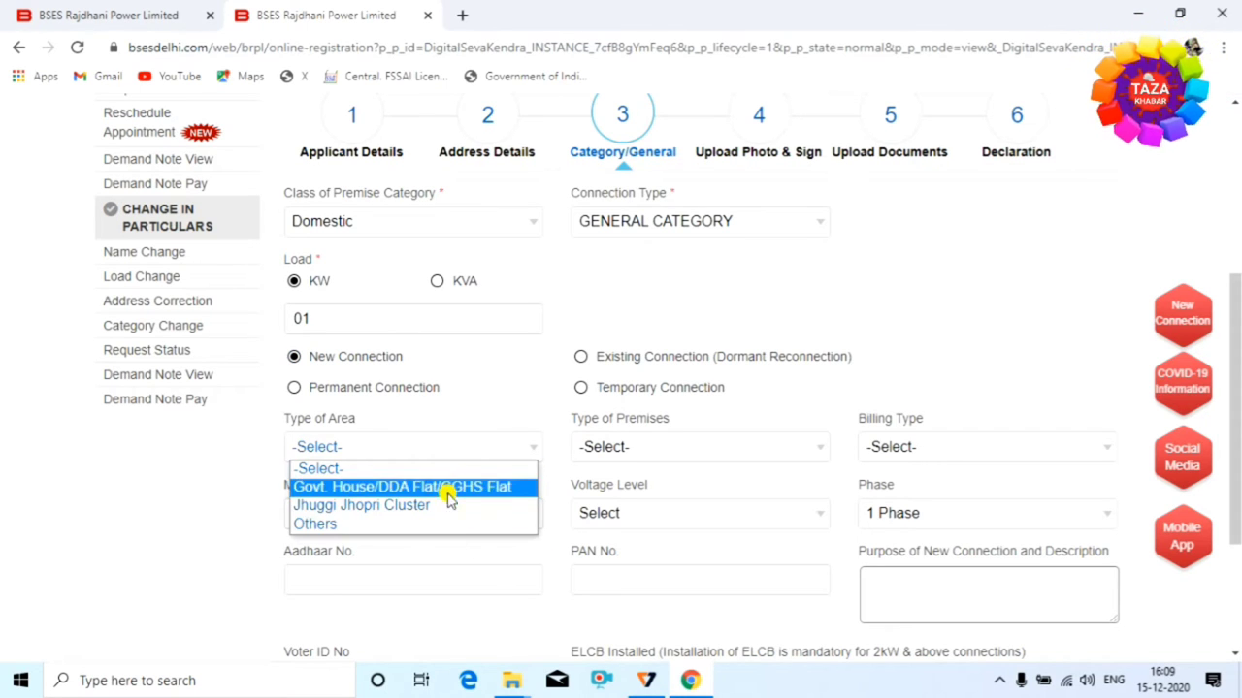
left_click(429, 522)
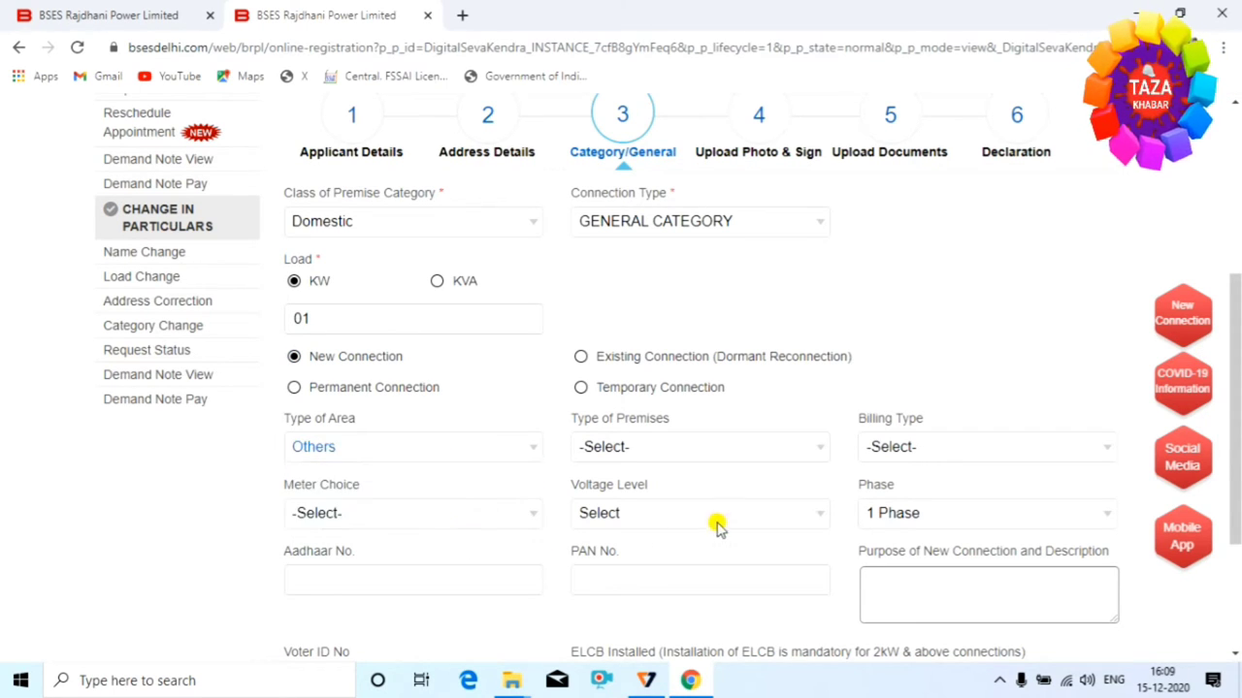
left_click(718, 448)
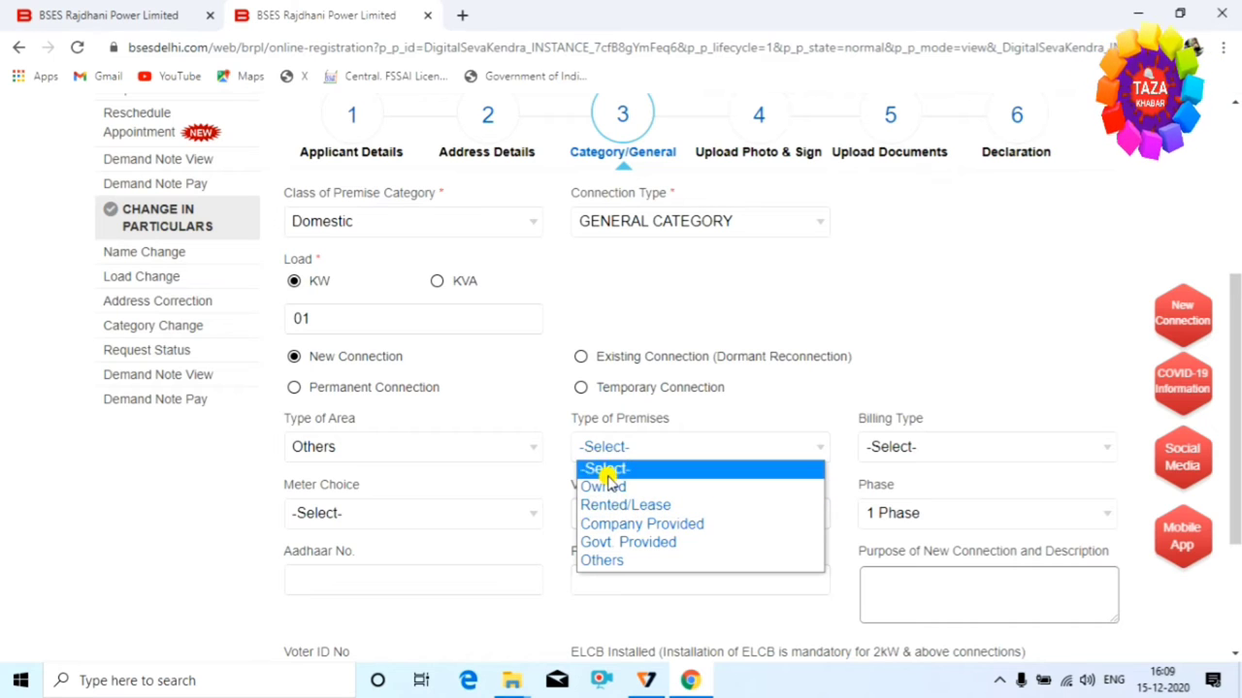
left_click(605, 560)
left_click(936, 449)
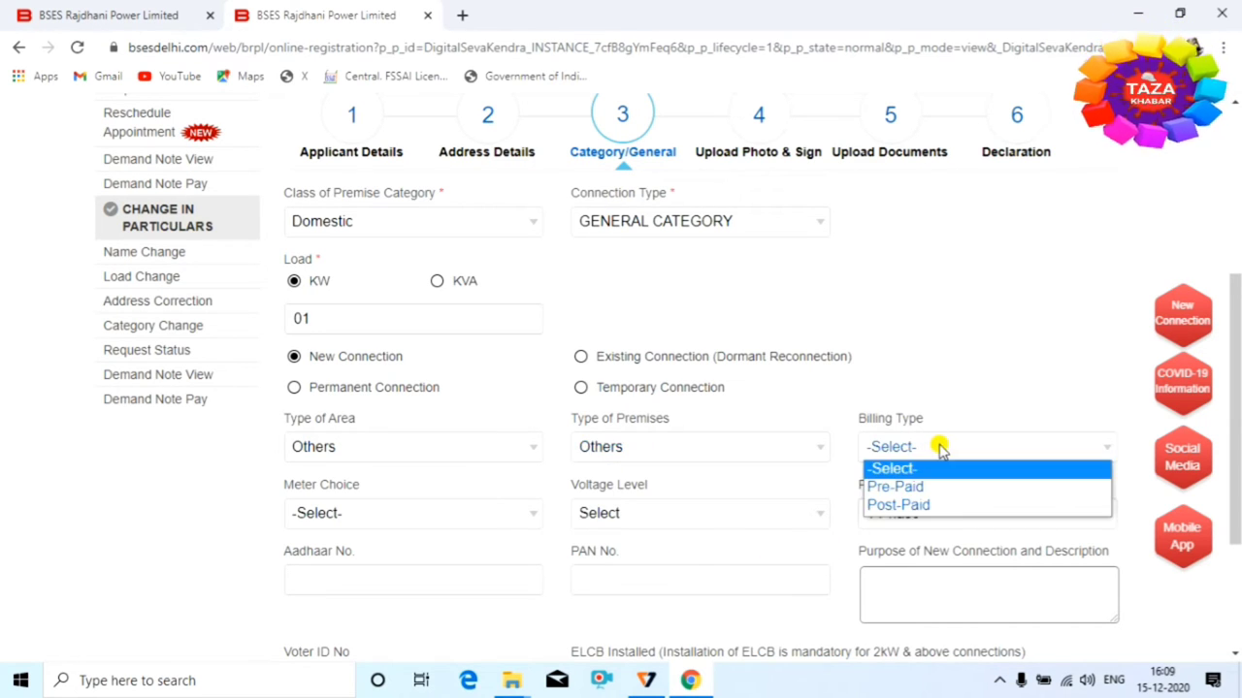
left_click(922, 488)
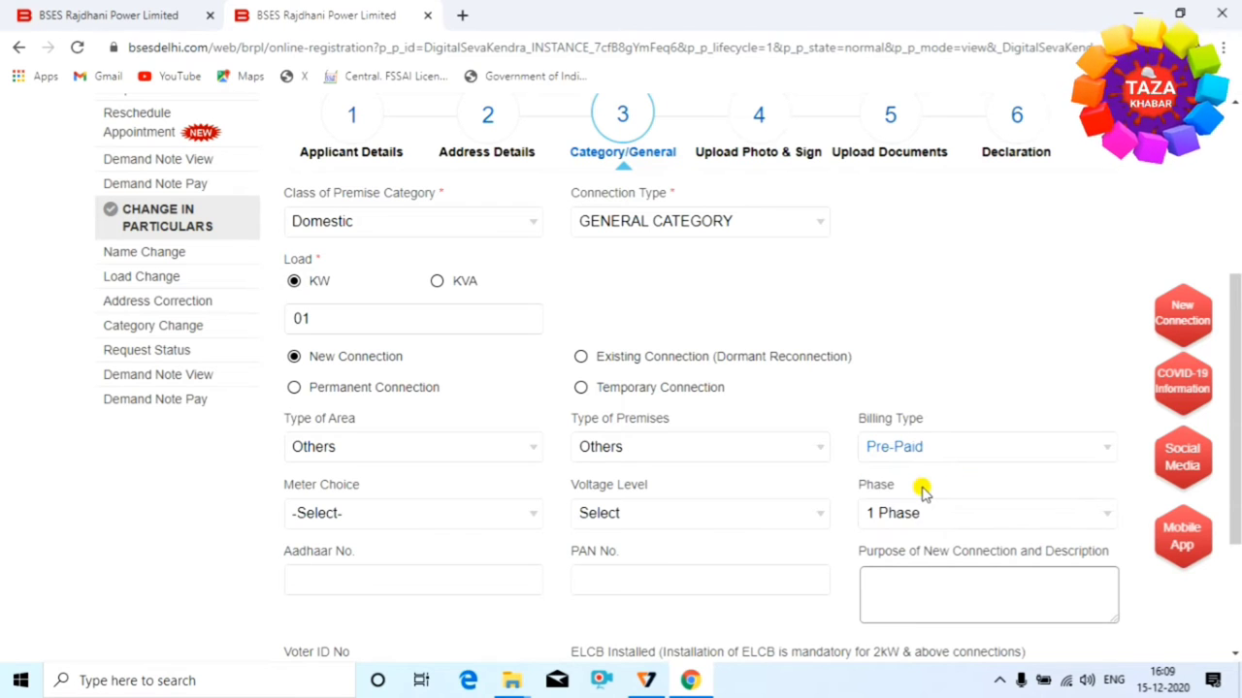
Set the meter choice to Applicant's Meter, the voltage level to LT and ELCB Installed to No.
scroll(449, 429, "down", 2)
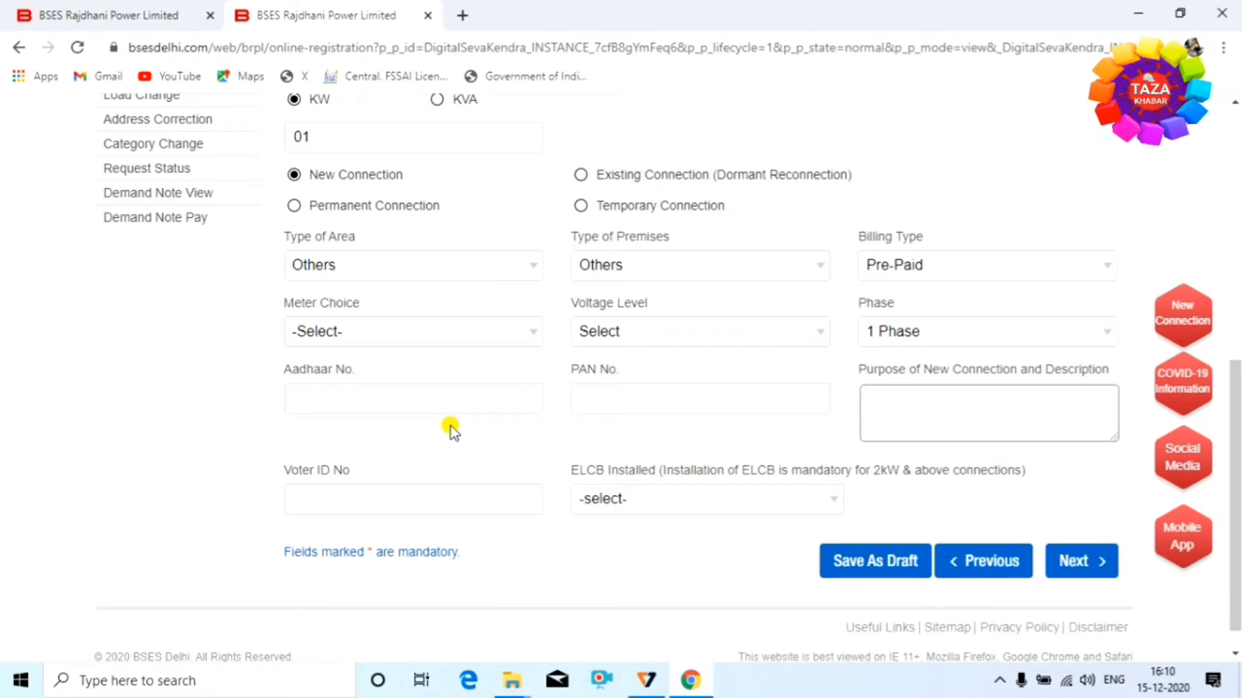
left_click(488, 331)
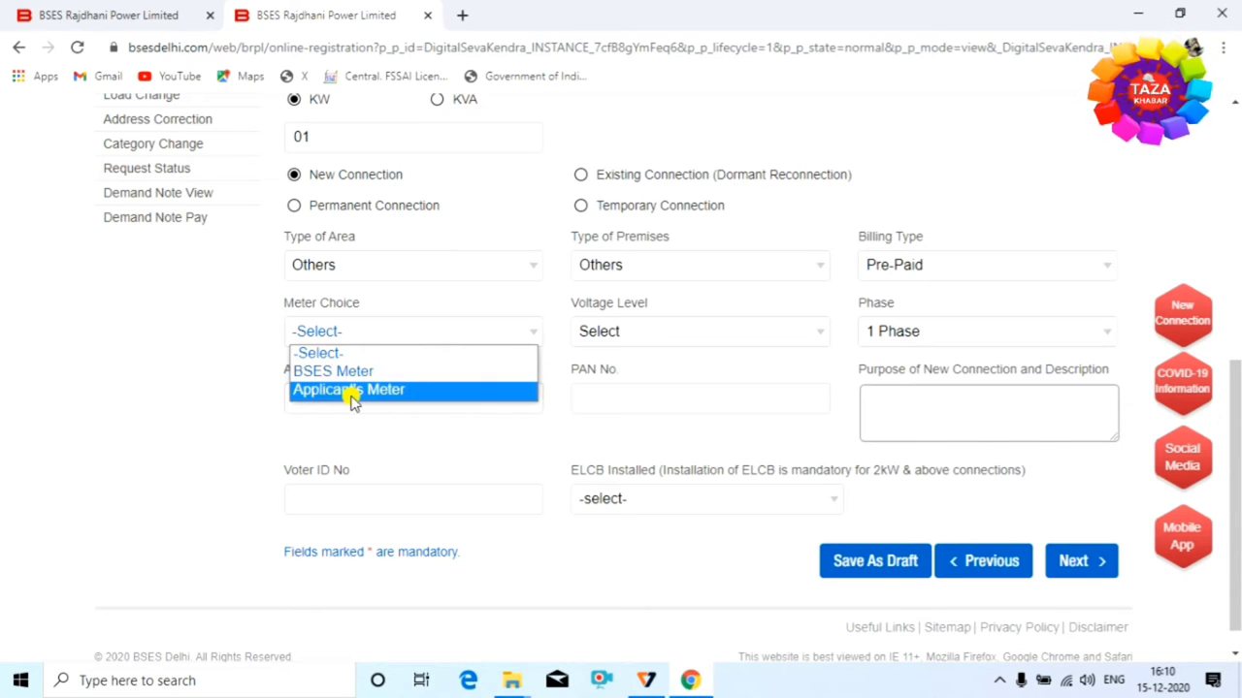
left_click(380, 391)
left_click(686, 331)
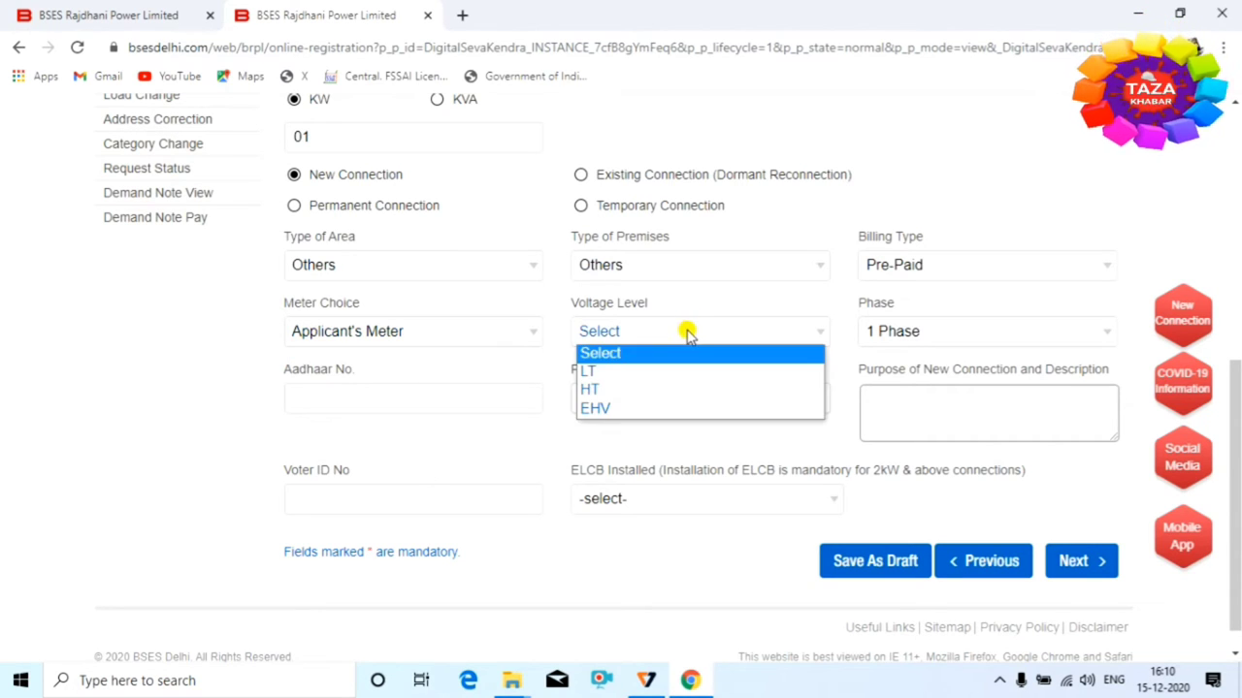
left_click(614, 374)
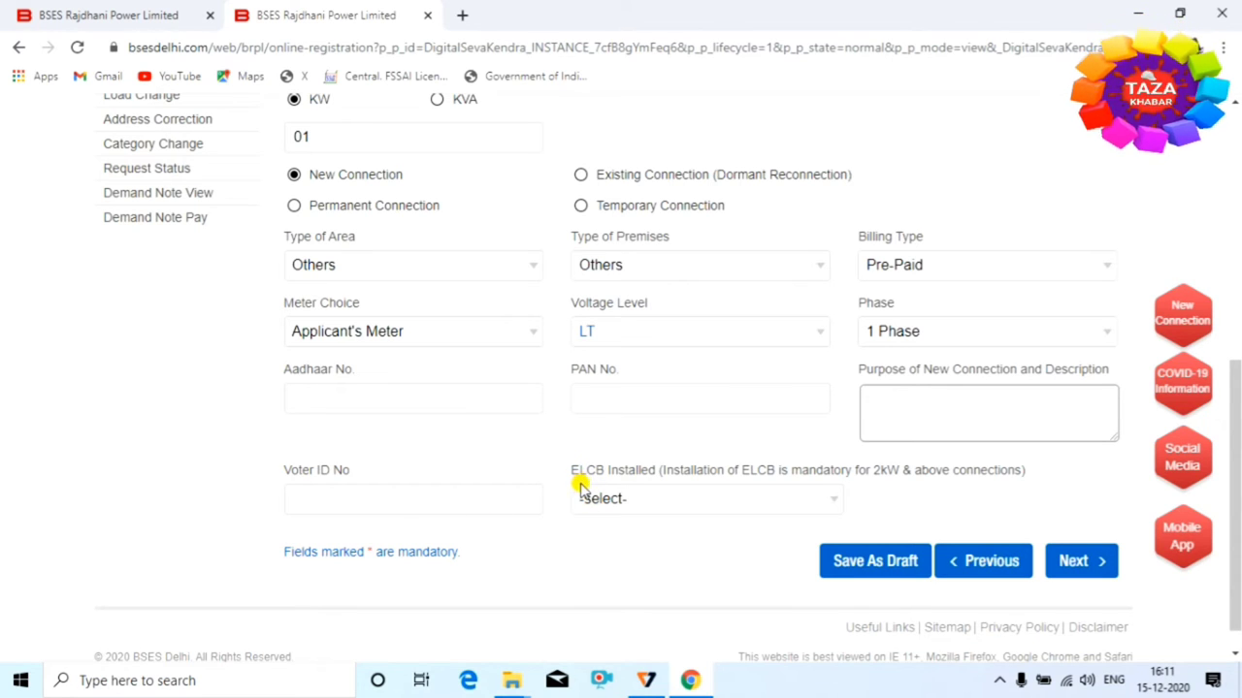
left_click(682, 500)
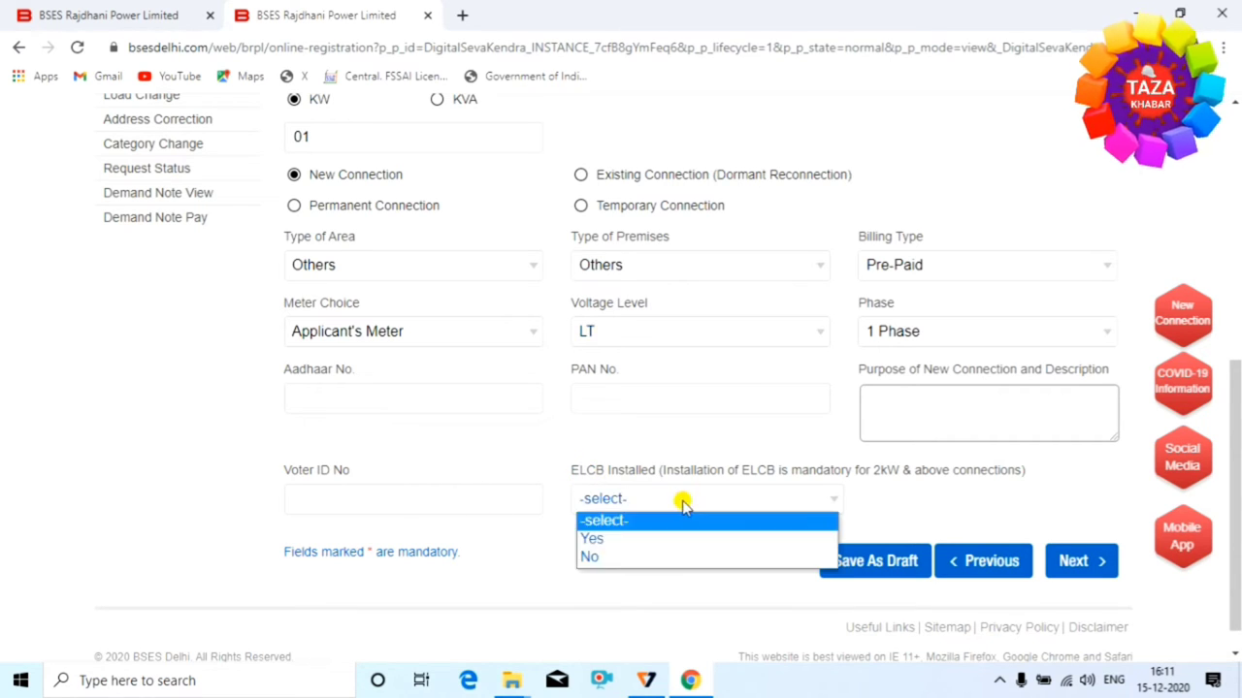
left_click(648, 556)
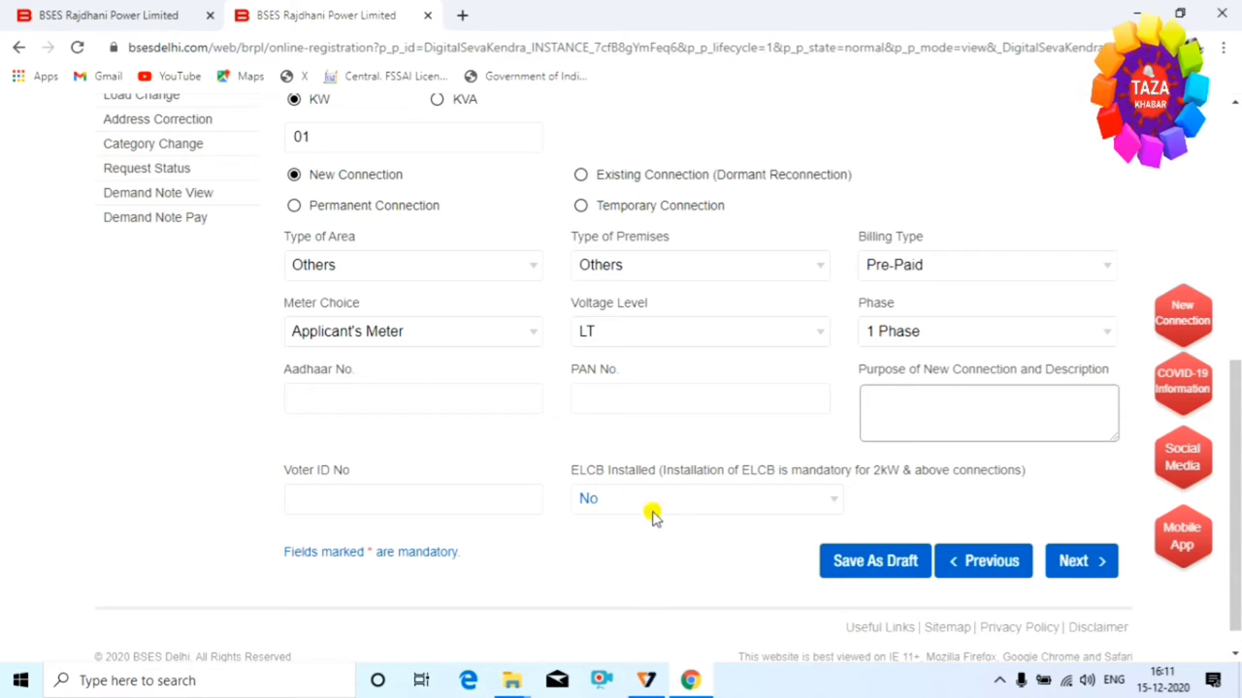
Continue to the photo and signature upload section and save the application as a draft.
left_click(1067, 563)
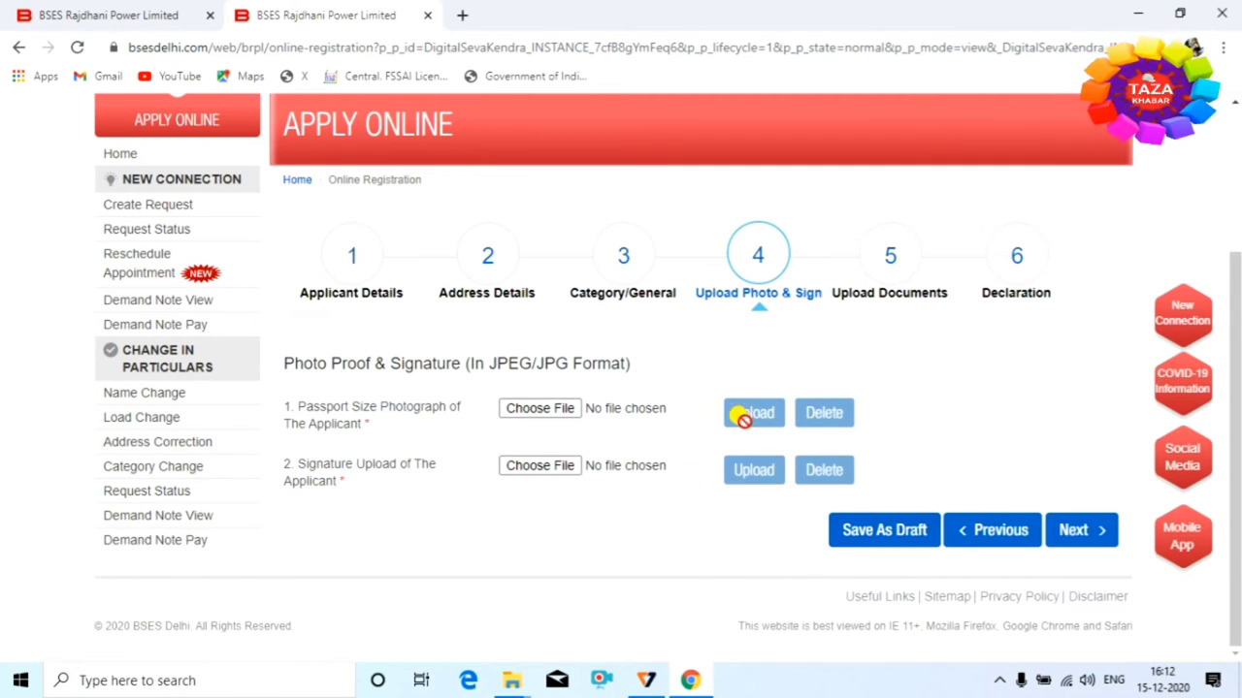
left_click(878, 533)
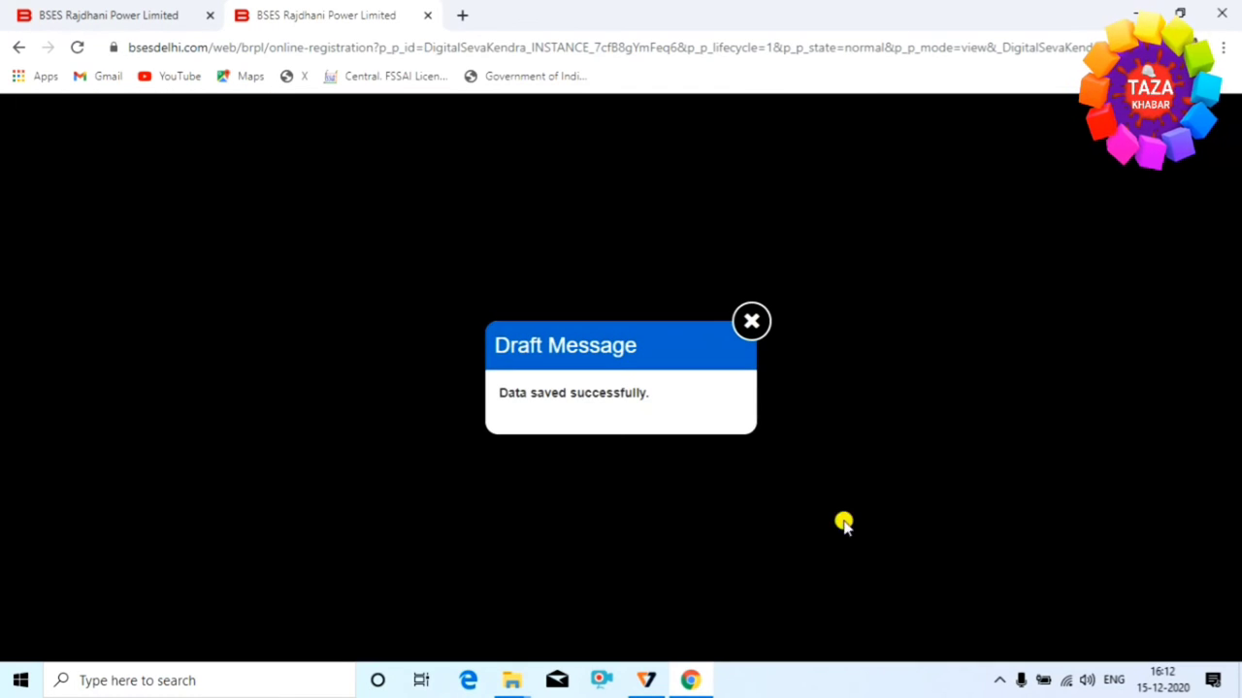
left_click(751, 322)
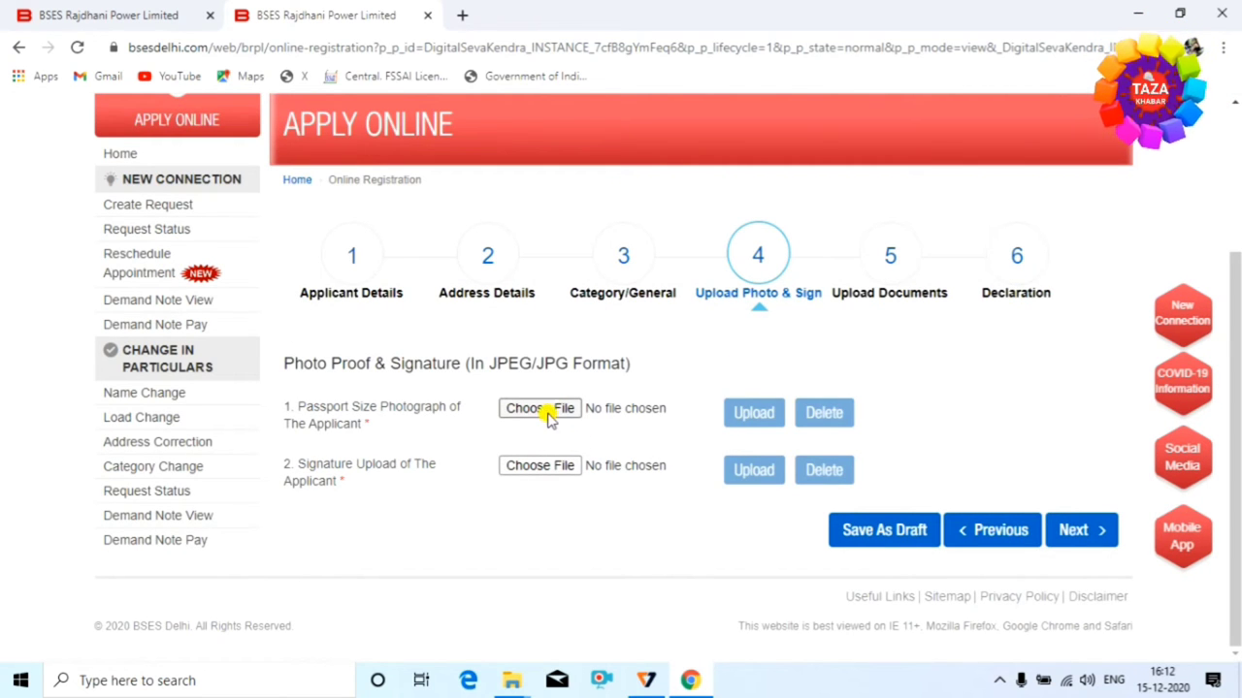
Upload the image mnmn from the NK folder as the applicant's passport size photograph.
left_click(548, 412)
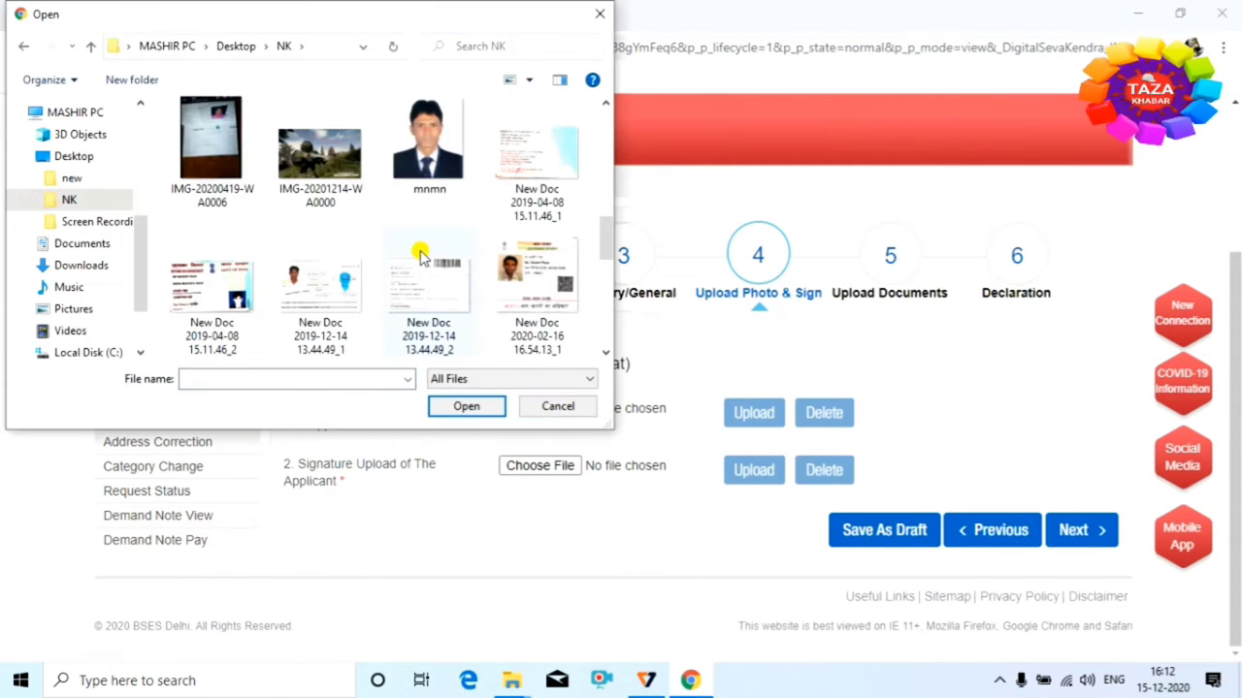
left_click(434, 135)
left_click(465, 406)
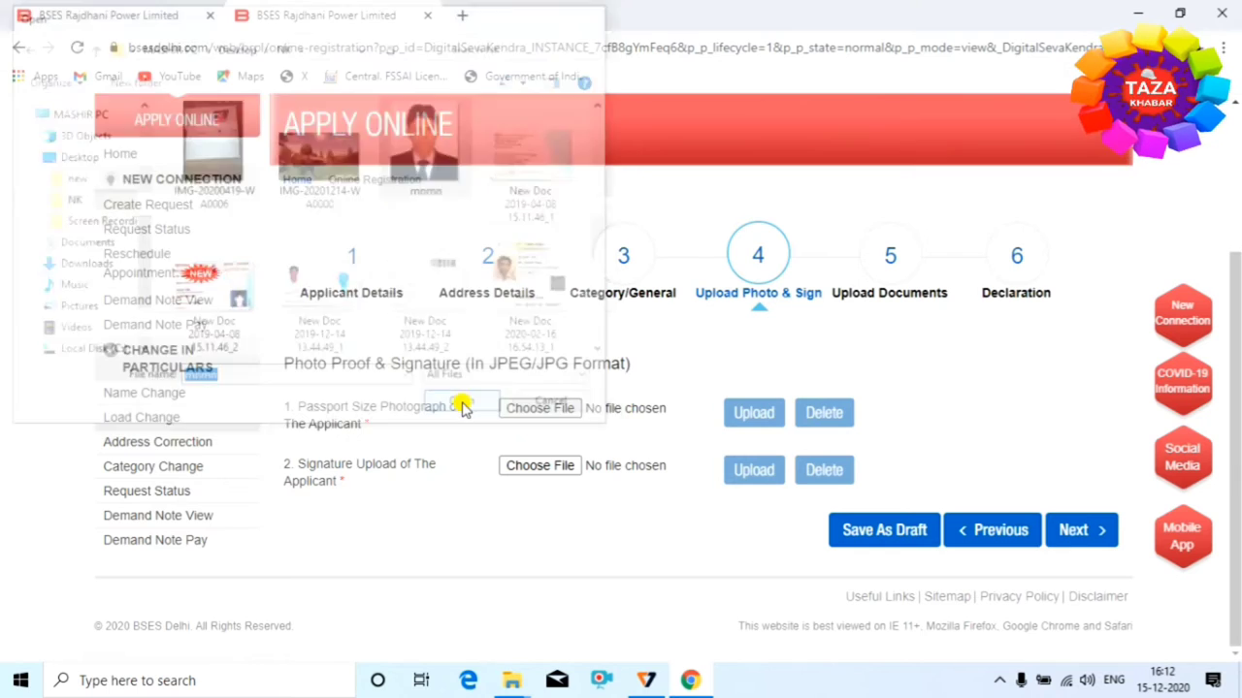
left_click(754, 415)
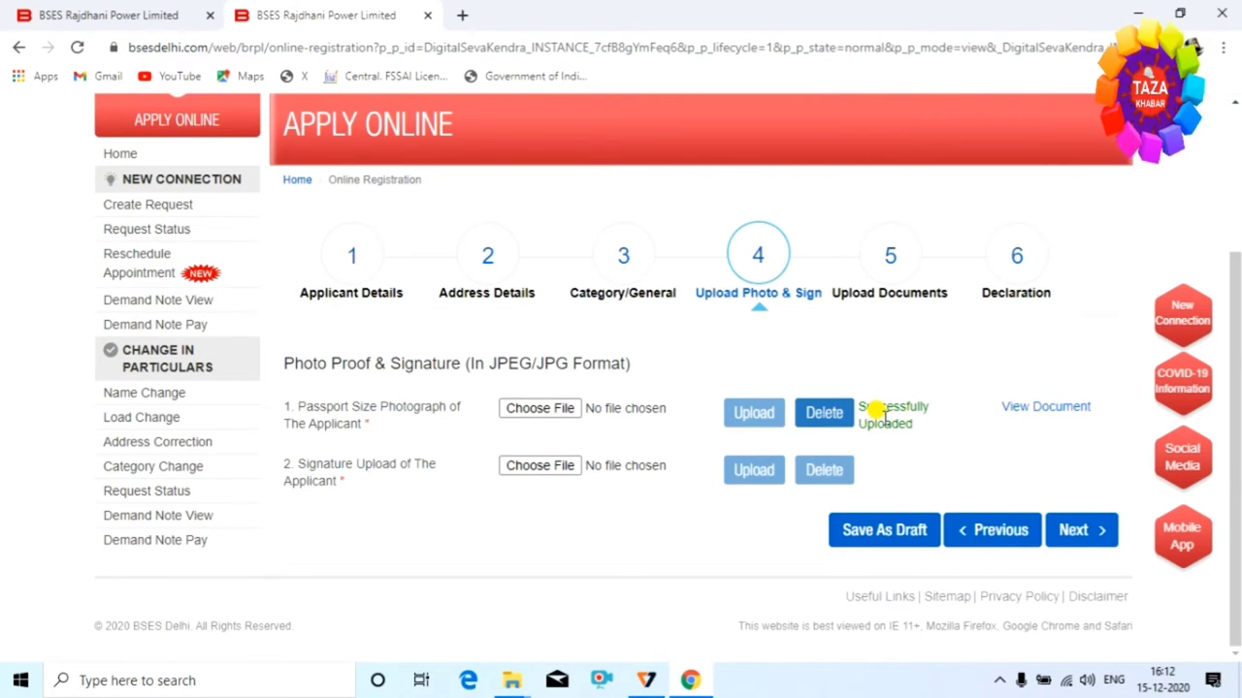
Upload the PSX JPG image as the applicant's signature and continue to the document upload section.
left_click(548, 467)
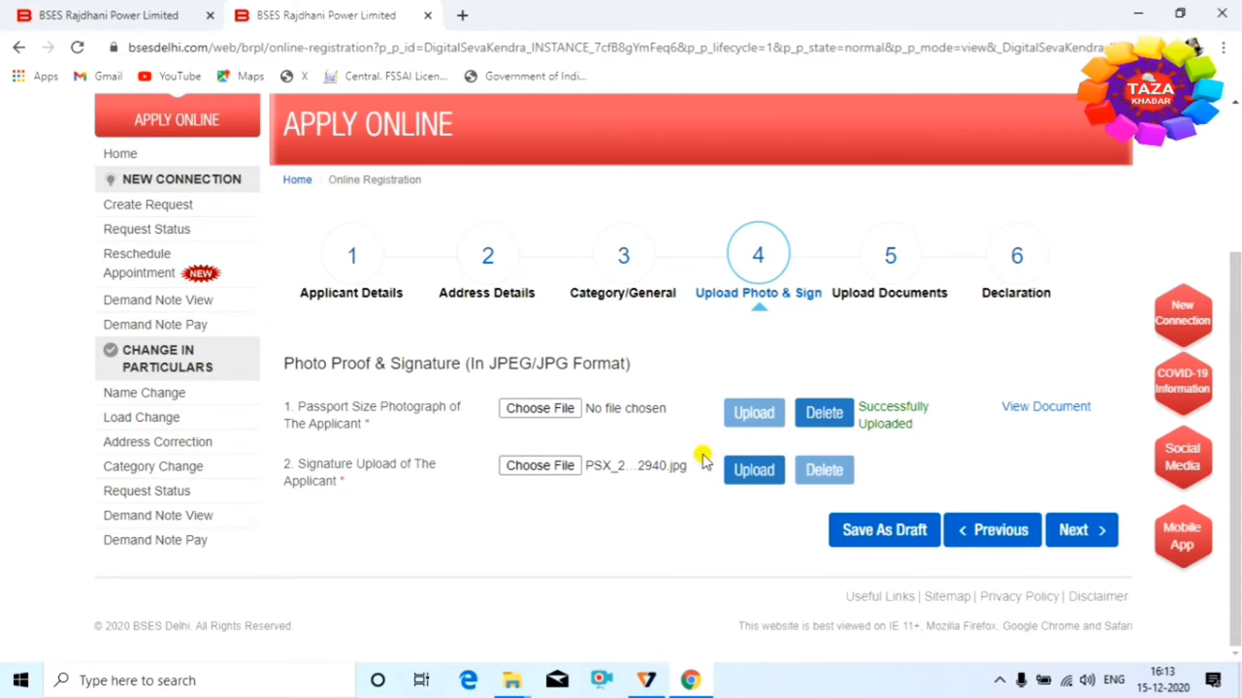
left_click(752, 471)
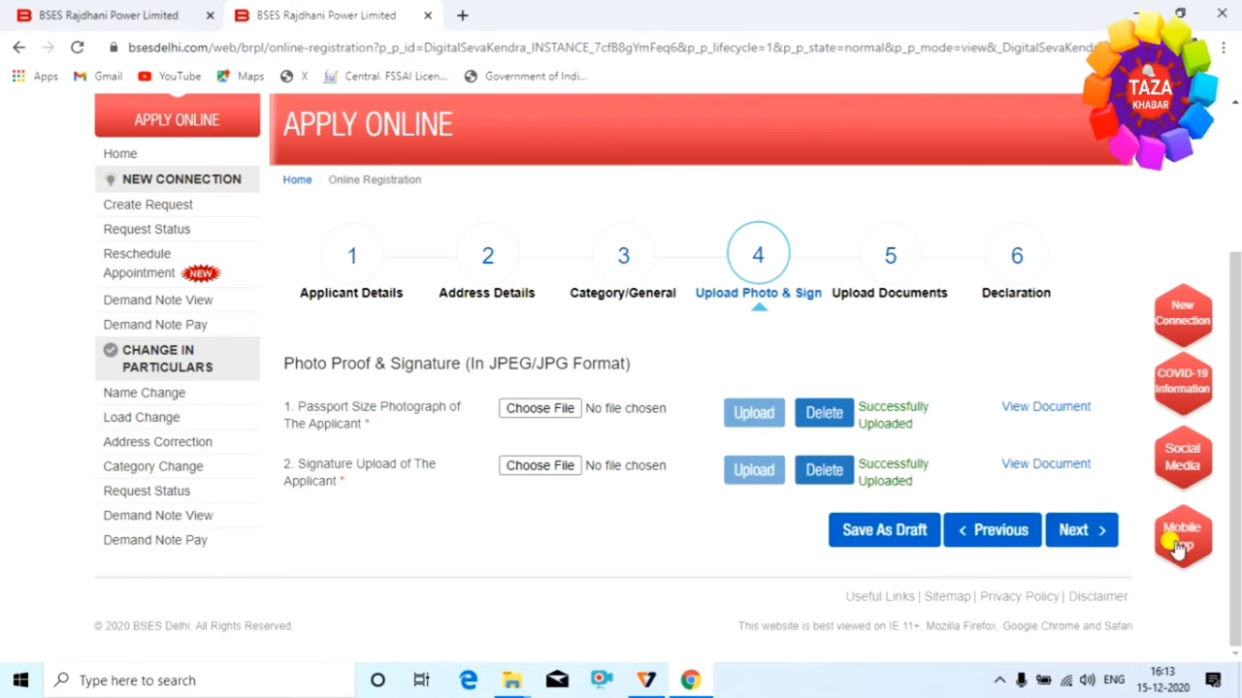
left_click(1069, 530)
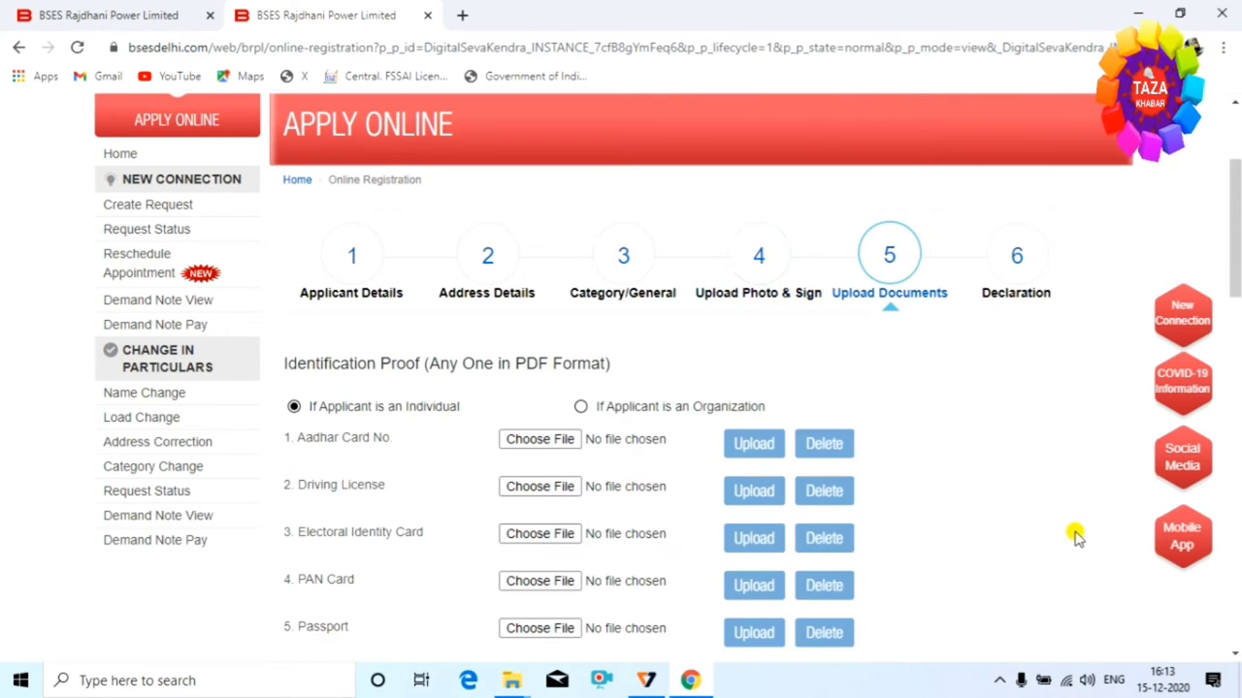
Review the required document lists, save the application as a draft and dismiss the draft message.
scroll(665, 385, "down", 2)
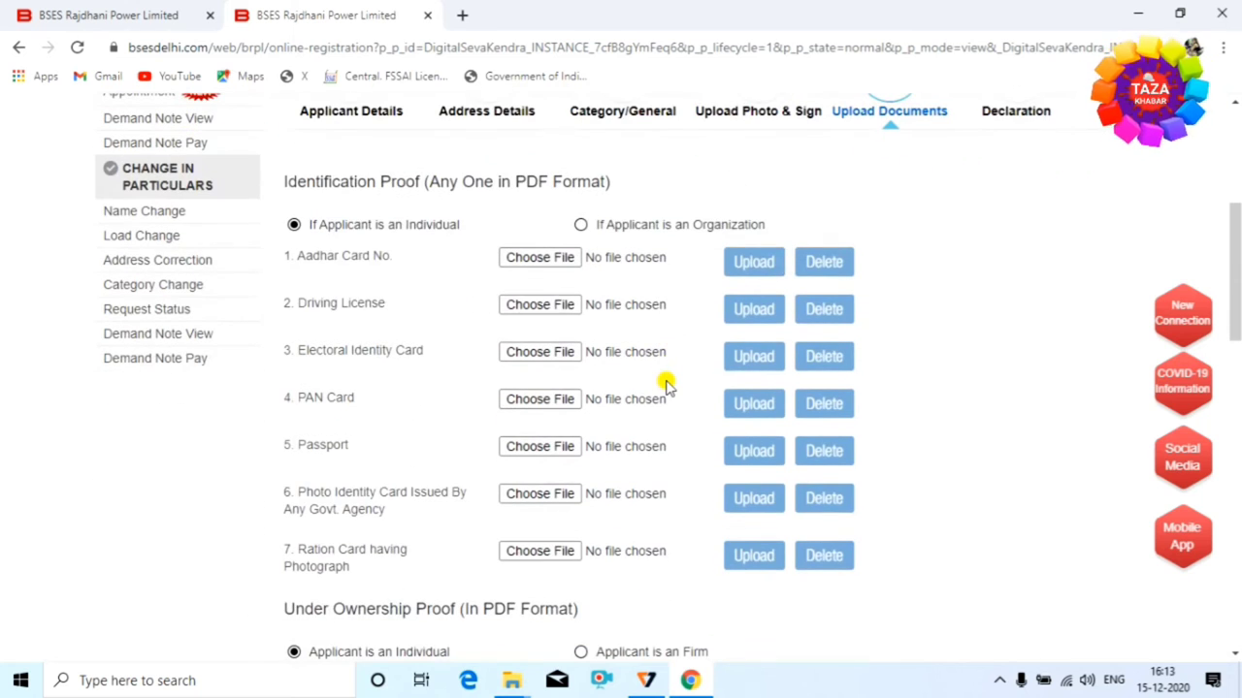
scroll(664, 384, "up", 1)
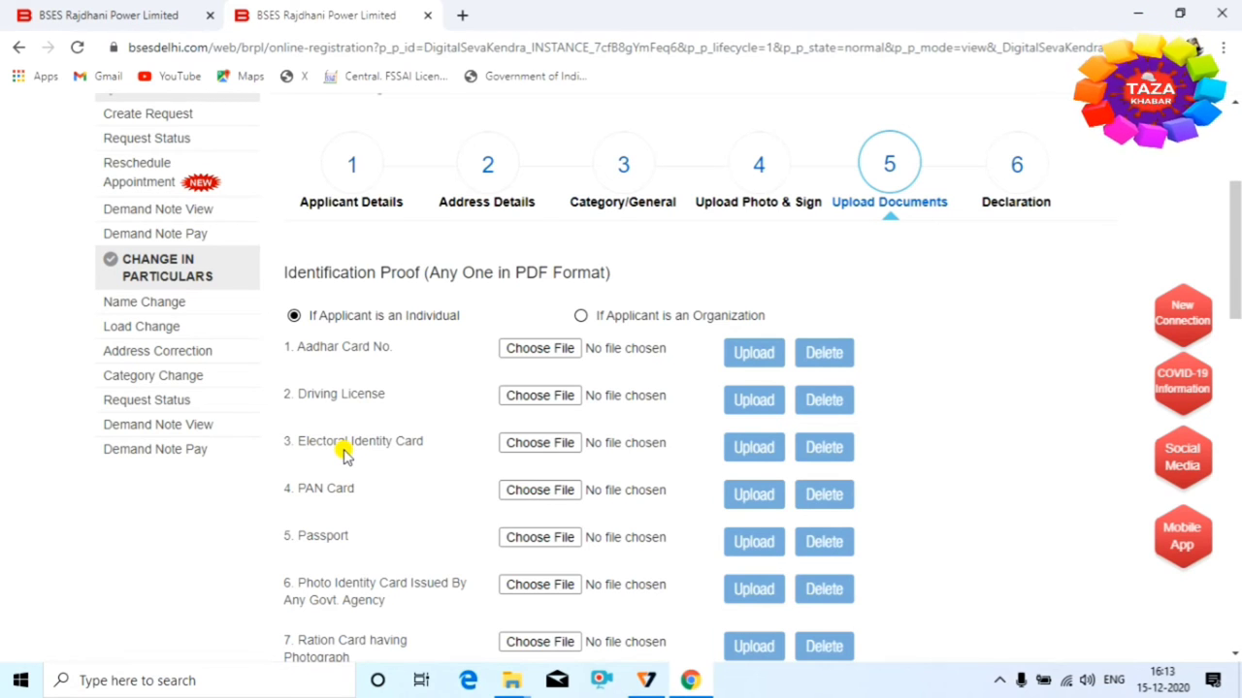
scroll(377, 521, "down", 1)
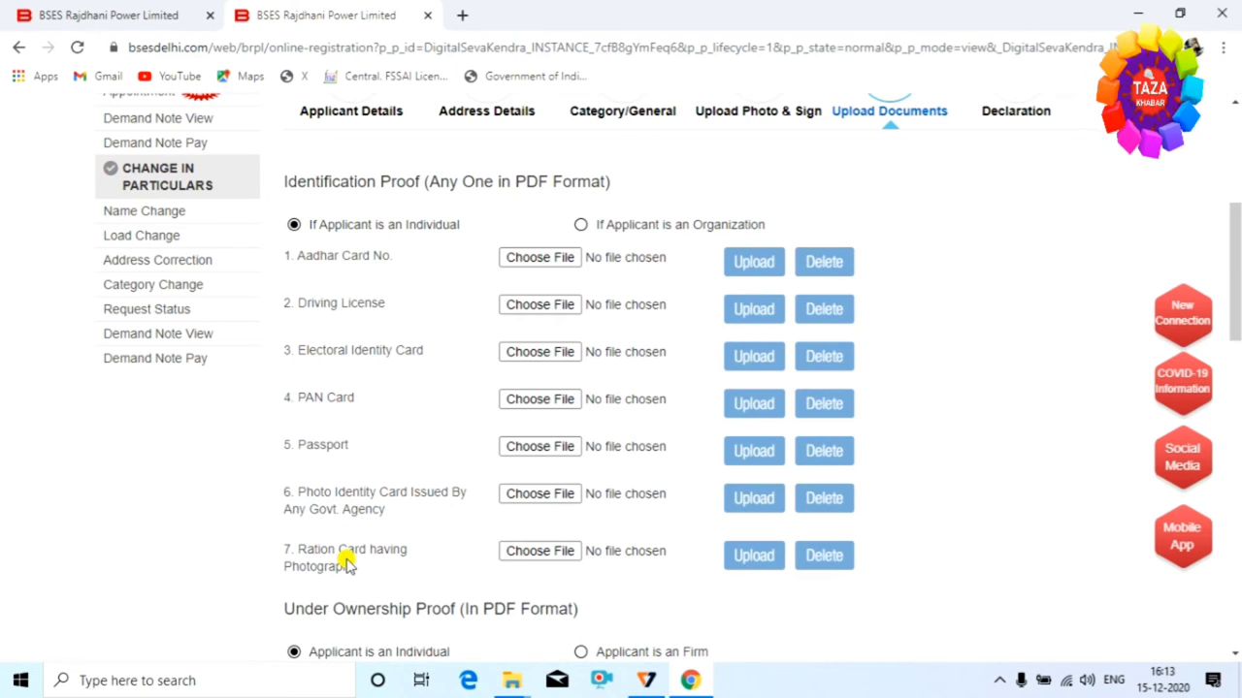
scroll(831, 437, "down", 10)
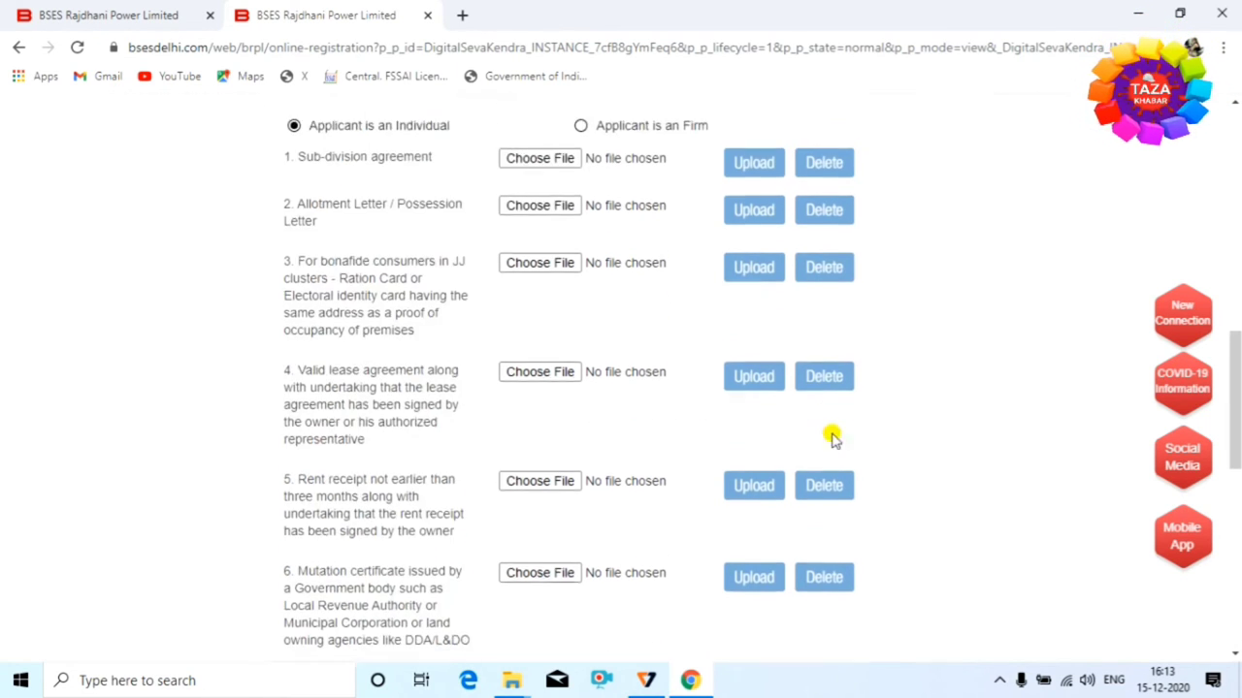
scroll(839, 468, "down", 3)
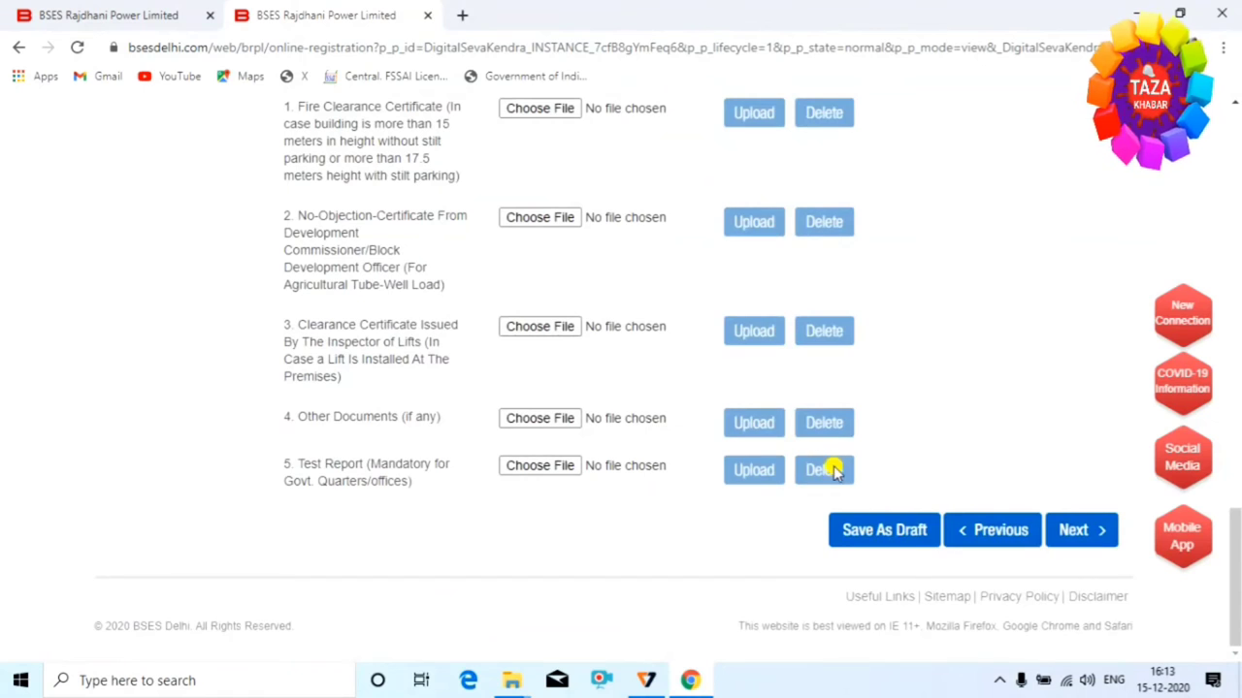
left_click(884, 532)
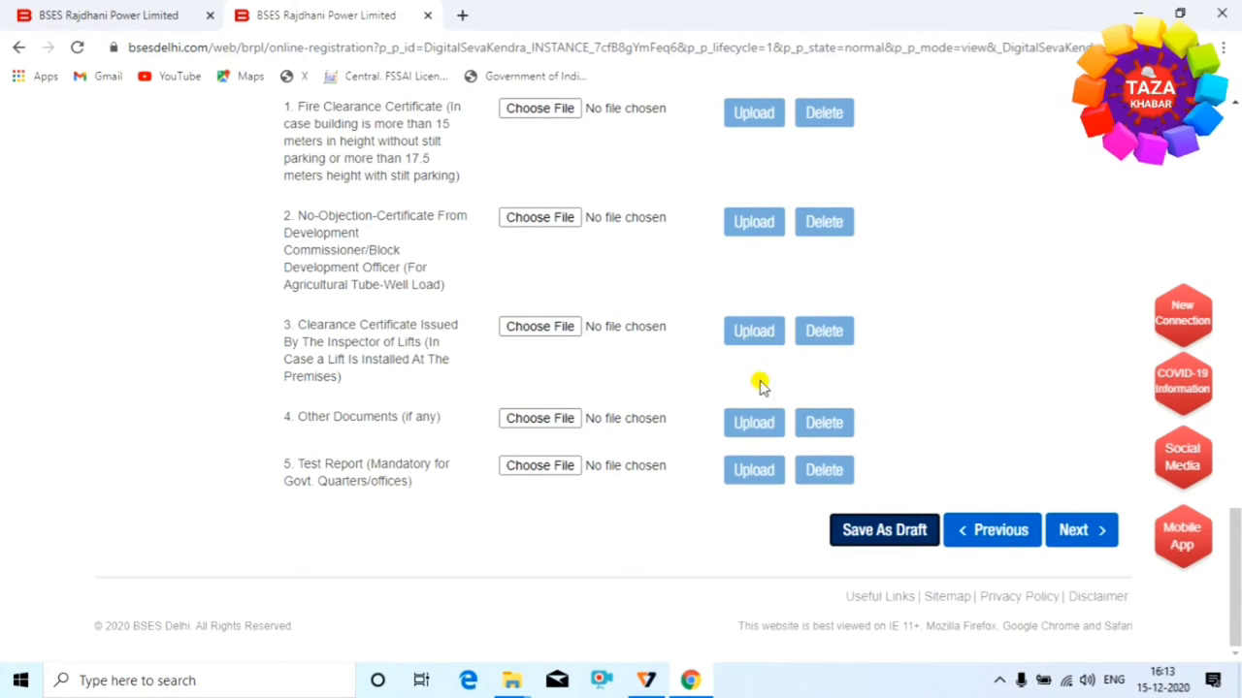
left_click(883, 536)
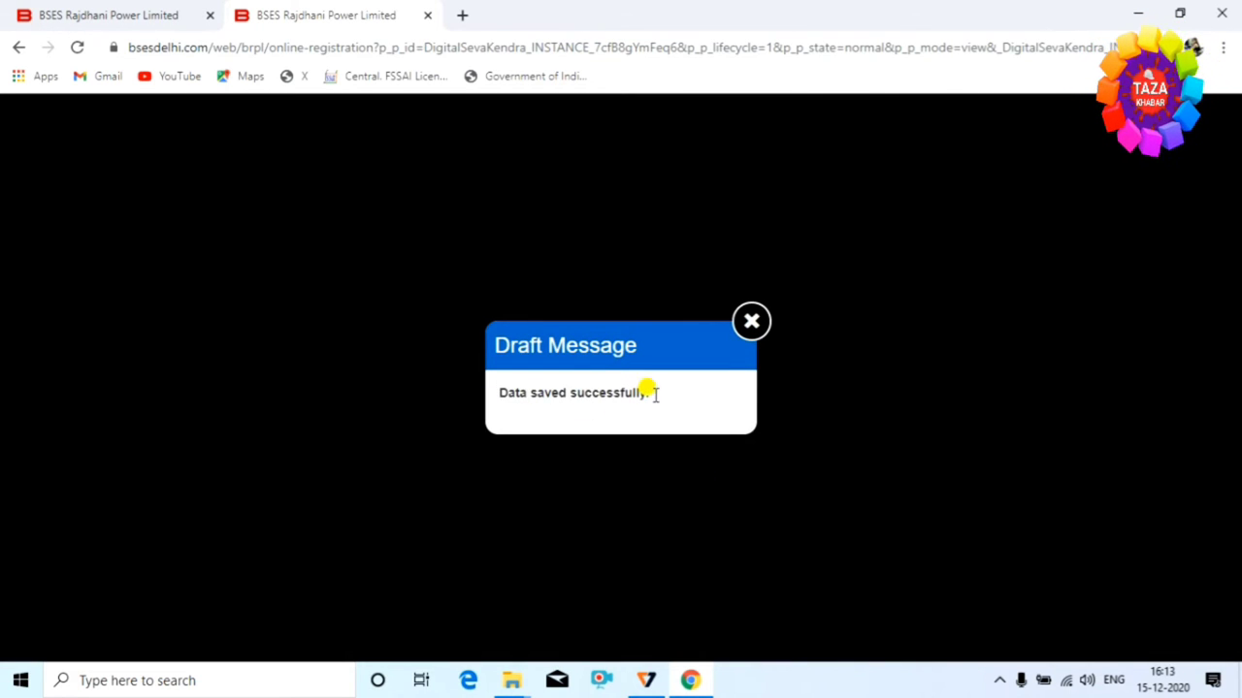
left_click(752, 322)
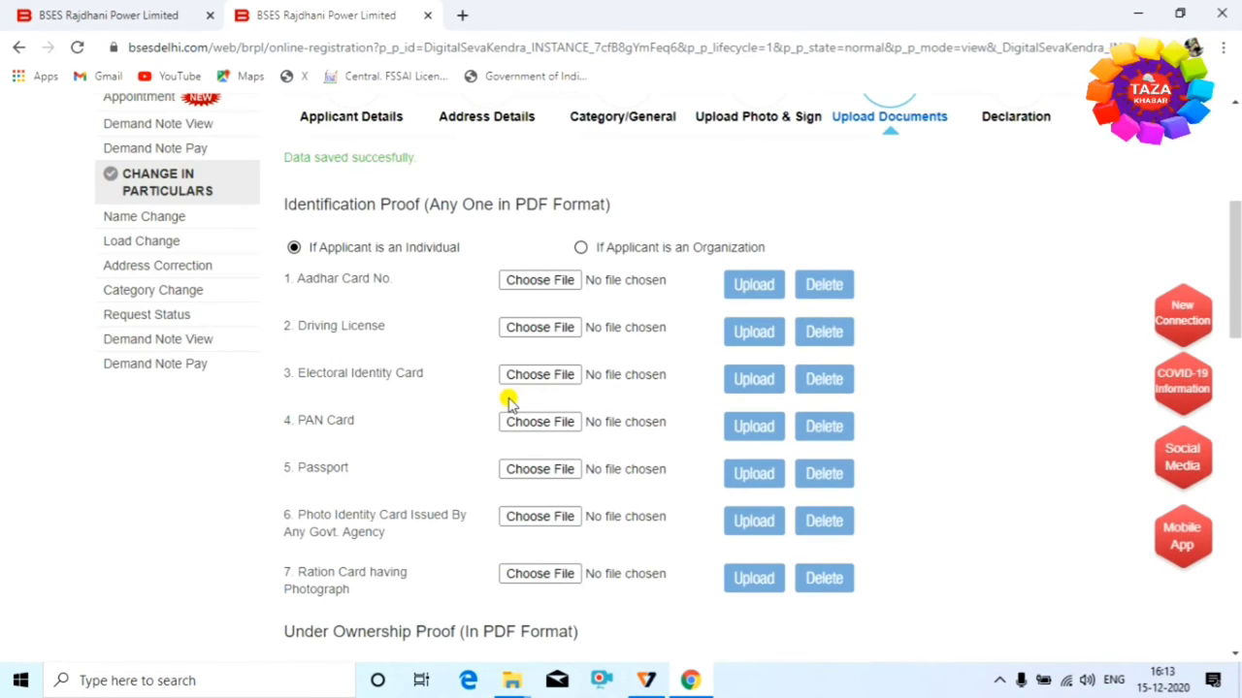
Upload IMG-20191224-WA0003-converted from Downloads as the Aadhar Card identification proof.
left_click(521, 281)
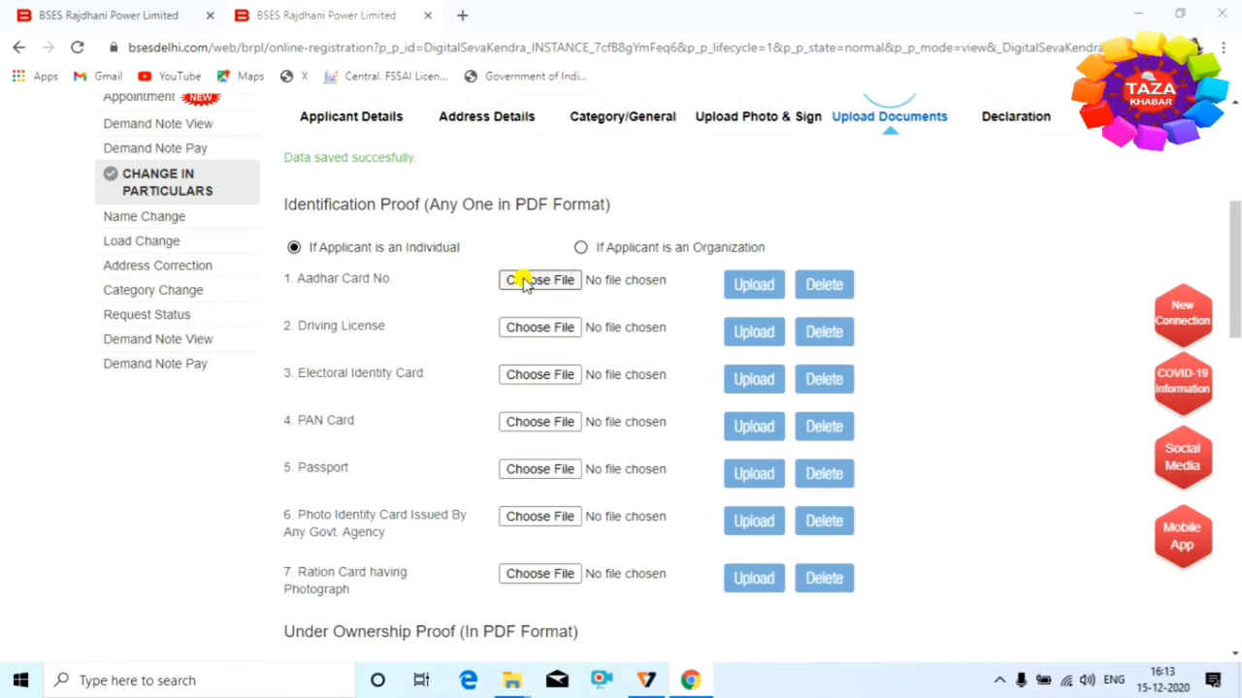
left_click(276, 179)
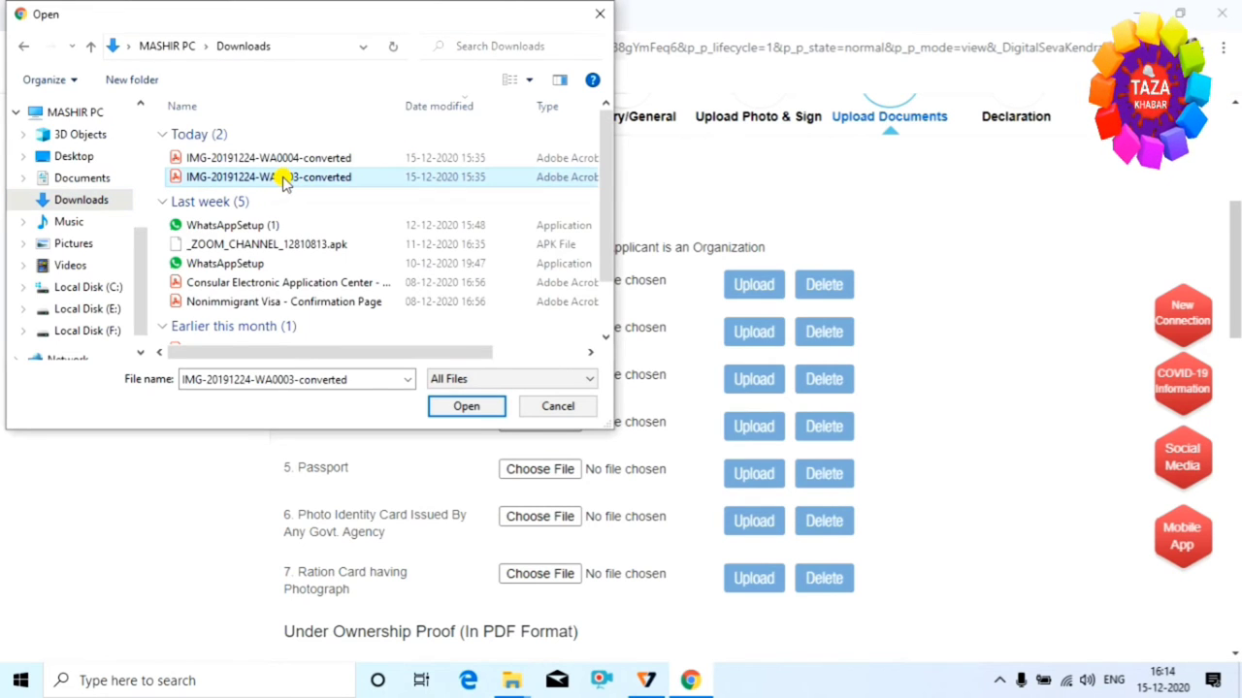
left_click(470, 408)
left_click(755, 285)
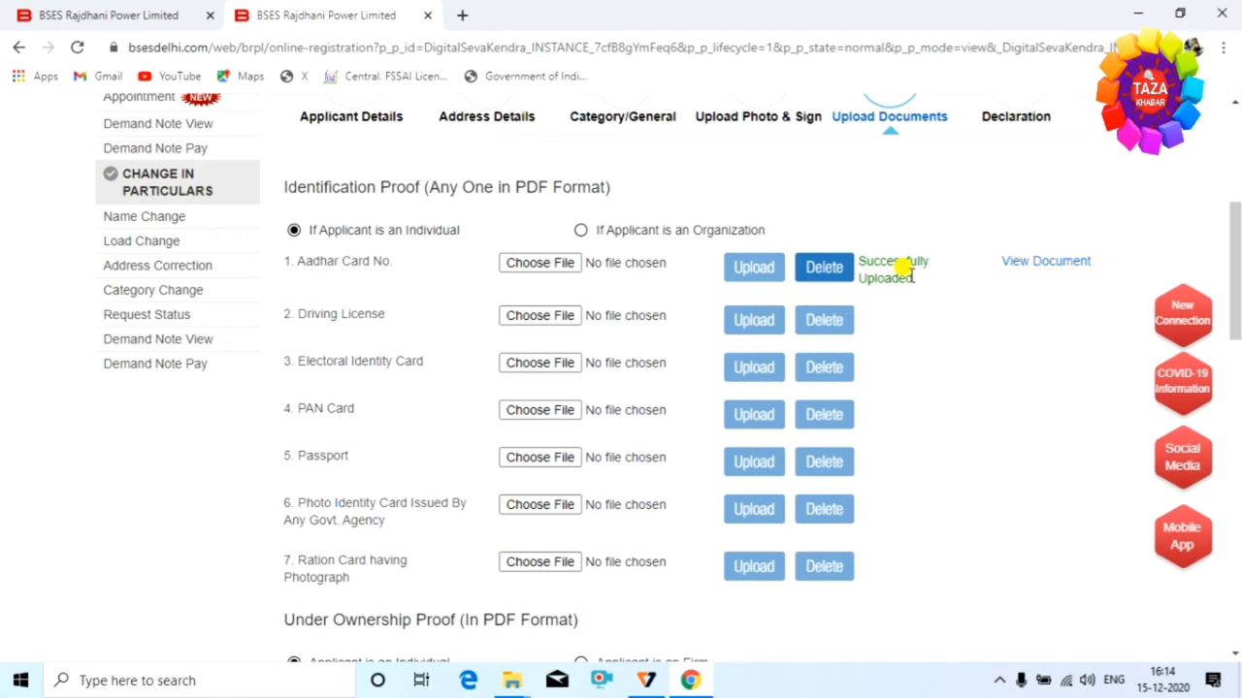
Upload a converted IMG PDF as the ownership proof for bonafide consumers in JJ clusters (Ration Card or Electoral identity card).
scroll(868, 276, "down", 3)
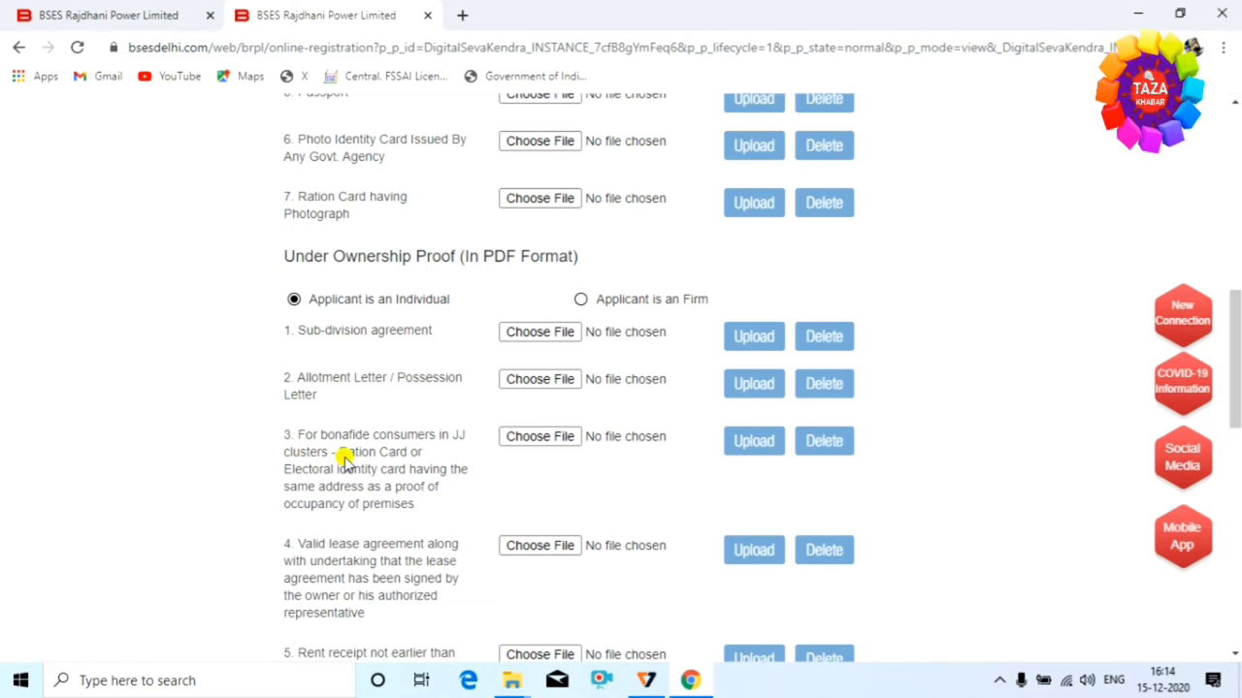
scroll(393, 490, "down", 2)
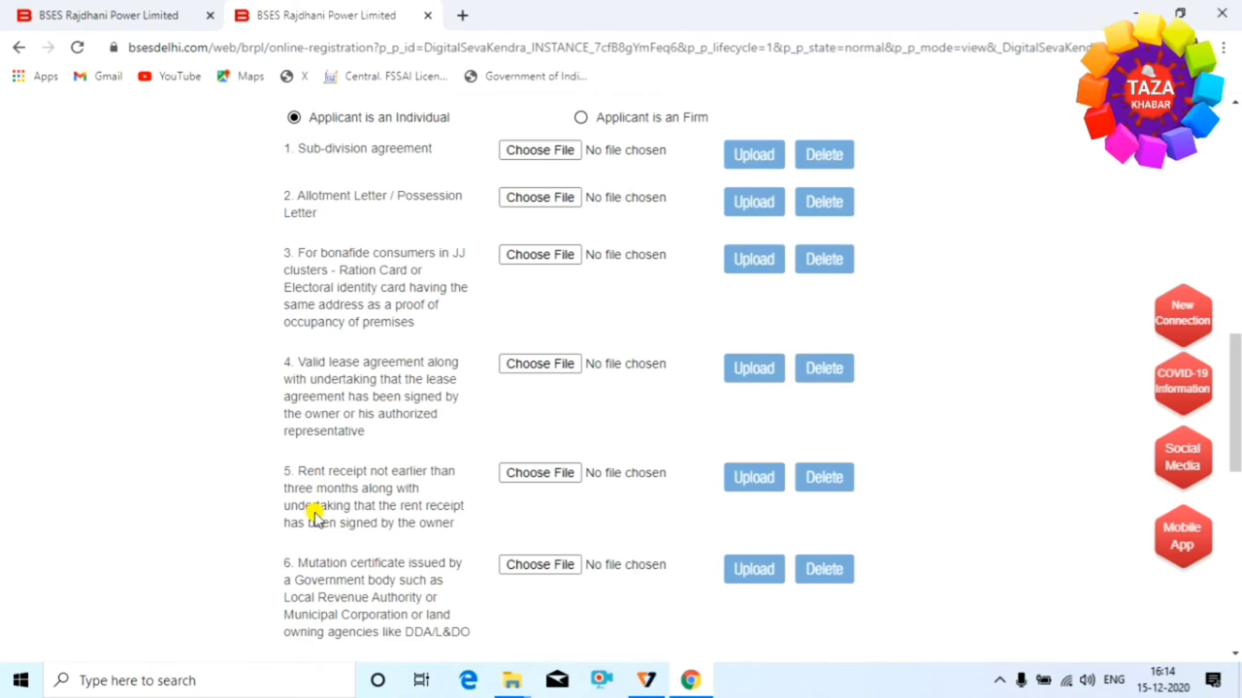
scroll(440, 523, "down", 1)
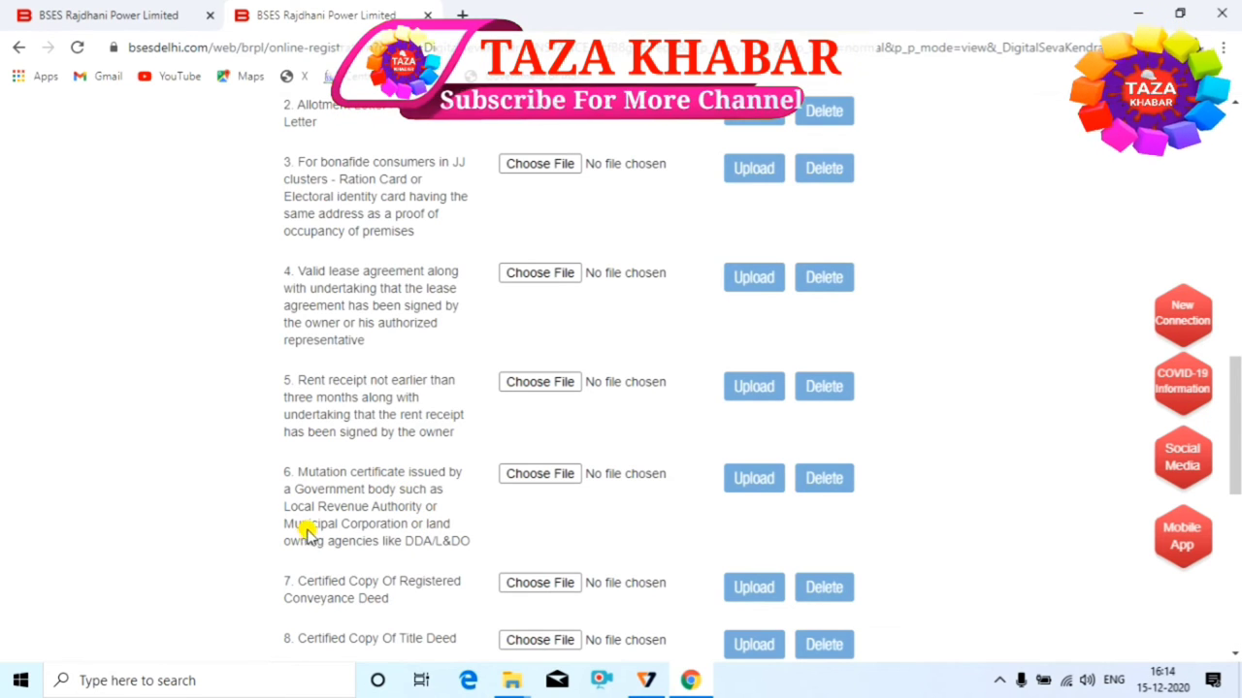
scroll(432, 546, "down", 1)
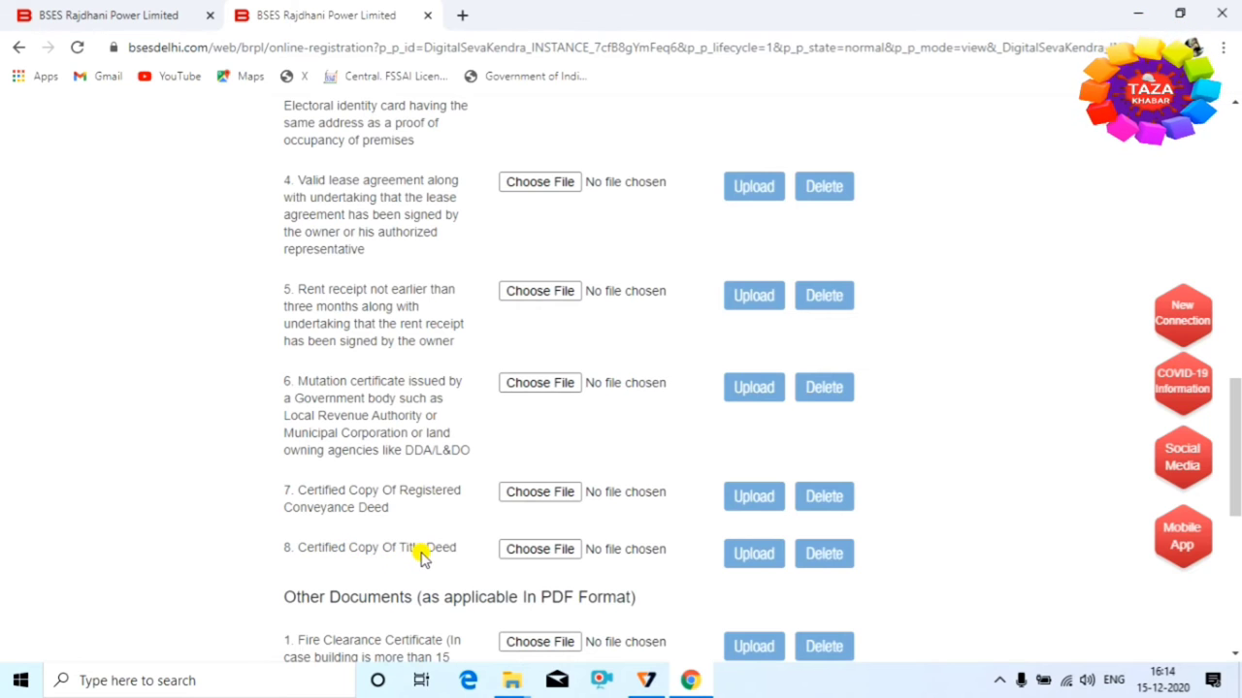
scroll(588, 554, "up", 4)
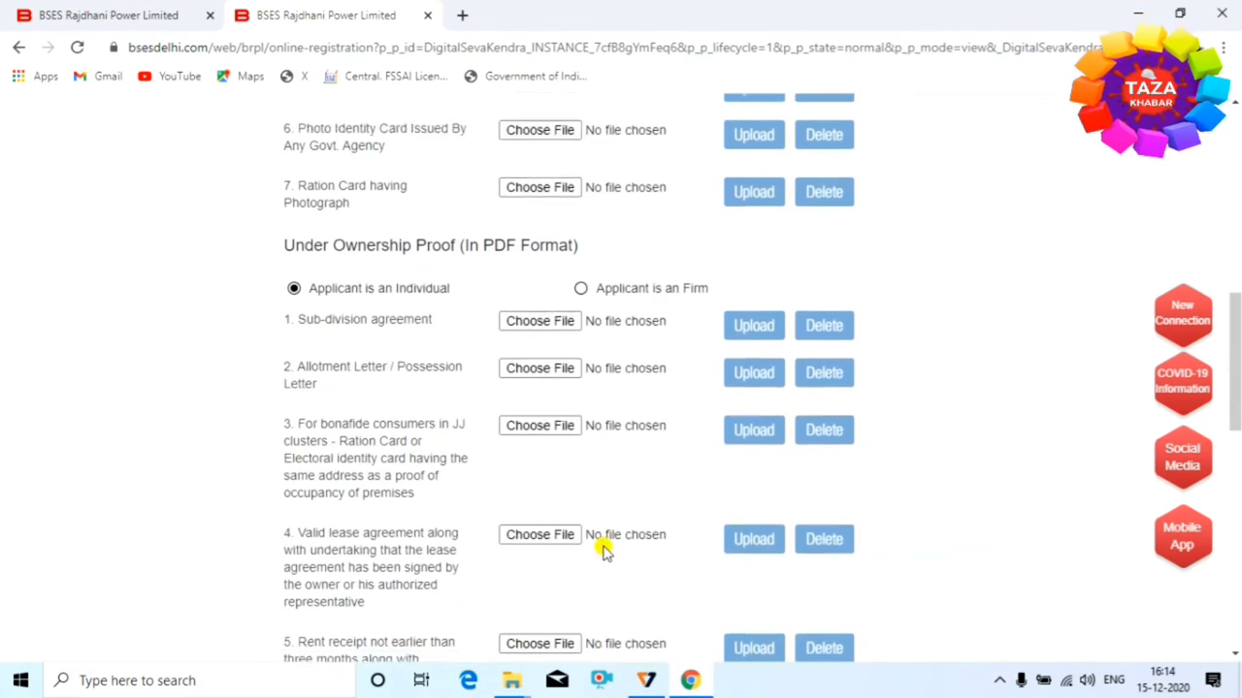
left_click(749, 441)
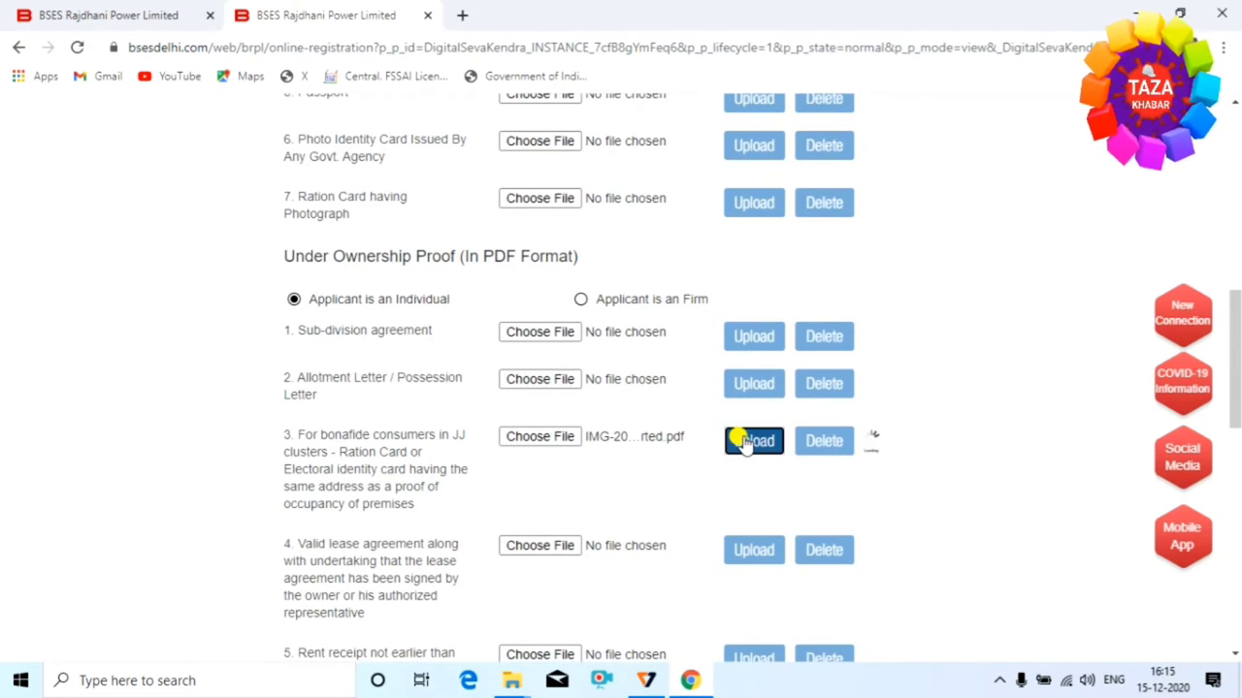
Upload a converted IMG PDF as the No-Objection-Certificate under Other Documents and continue to the declaration section.
scroll(929, 461, "down", 1)
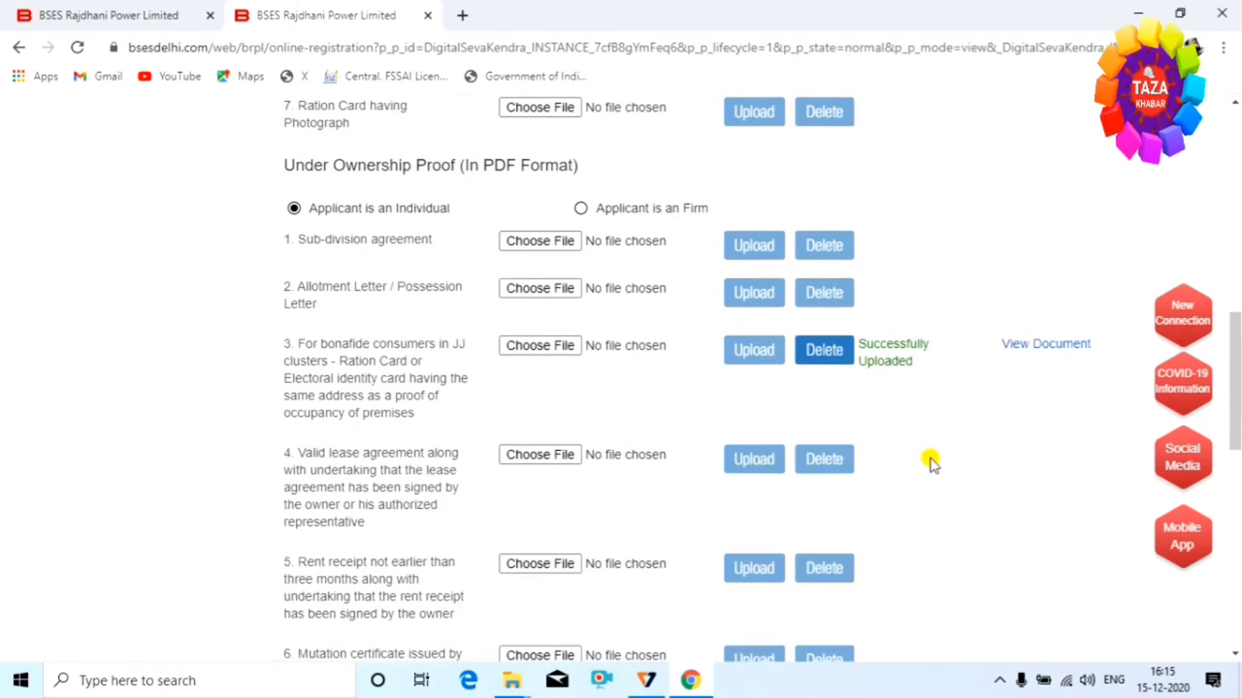
scroll(424, 372, "down", 6)
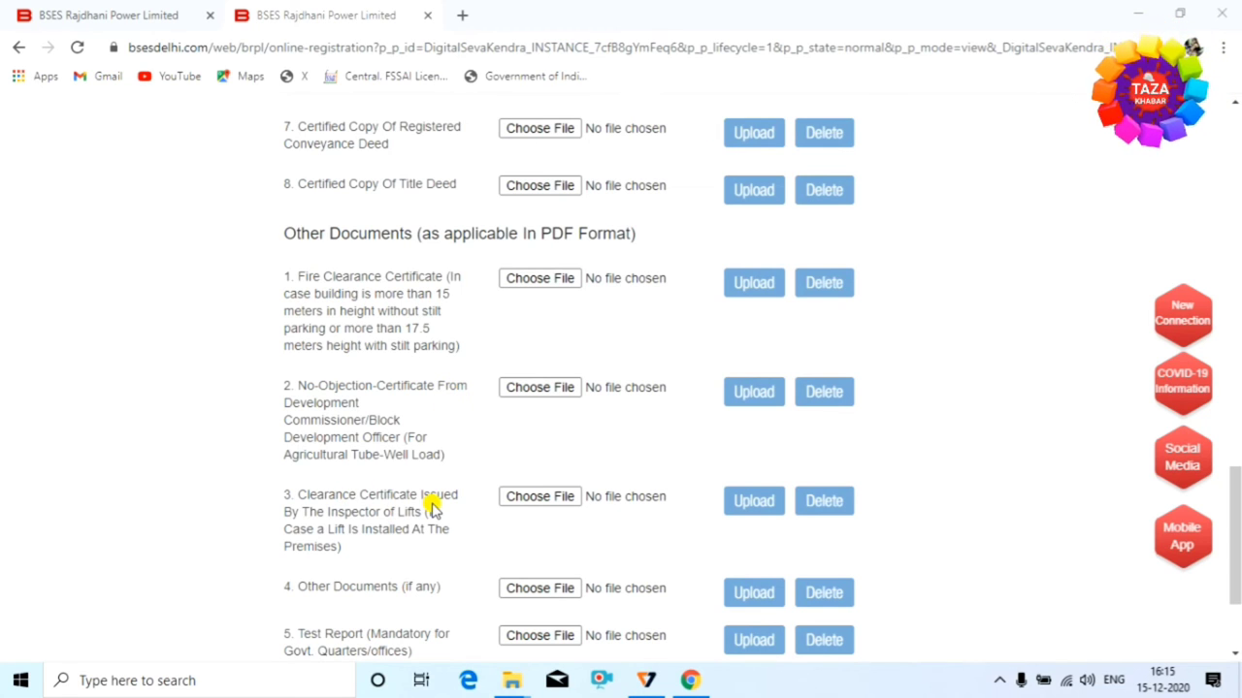
scroll(431, 505, "down", 2)
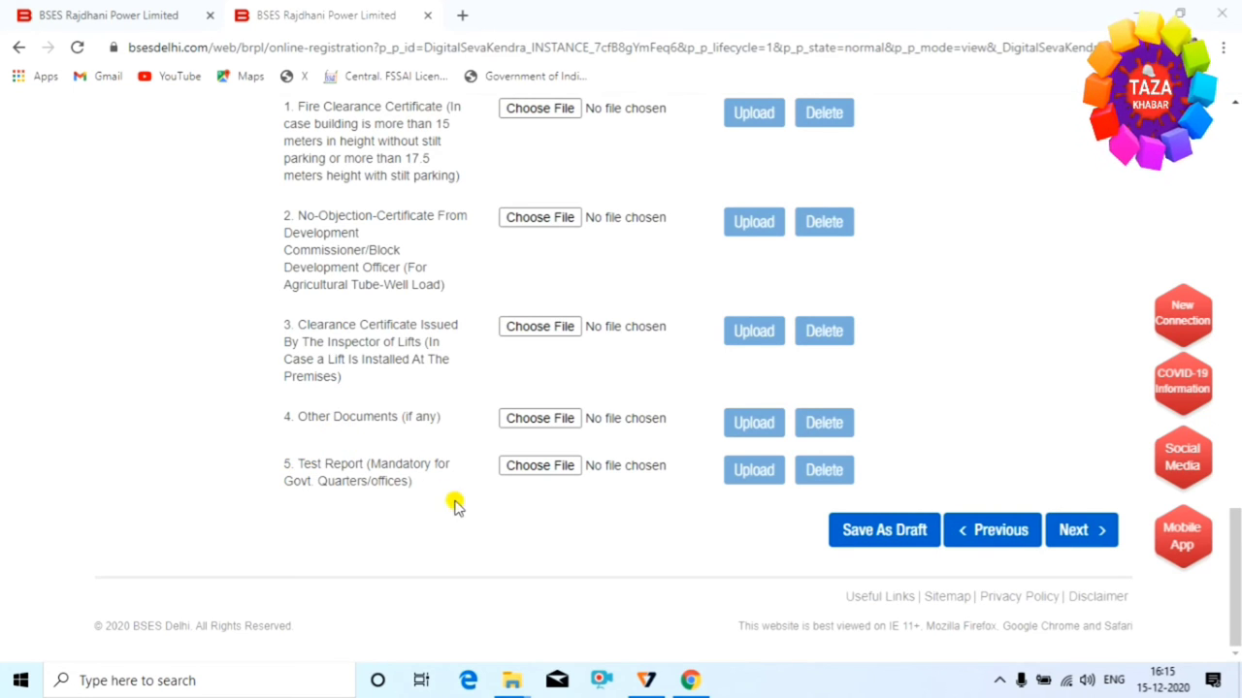
scroll(472, 469, "up", 2)
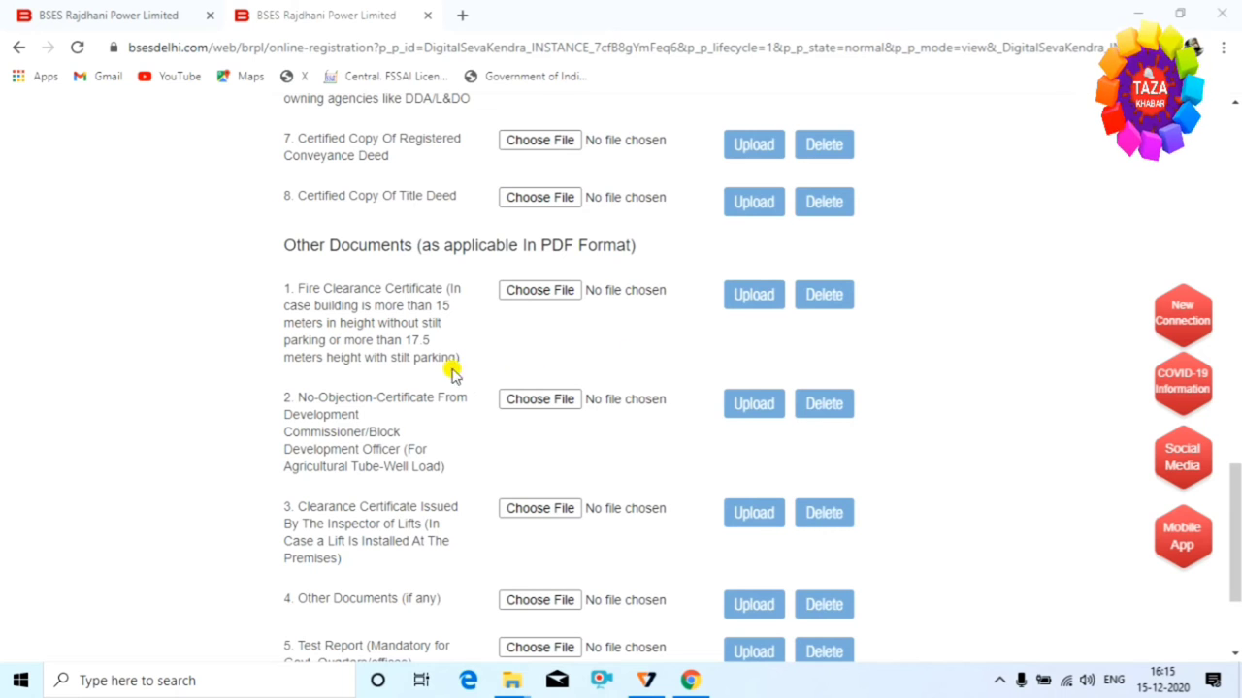
left_click(532, 407)
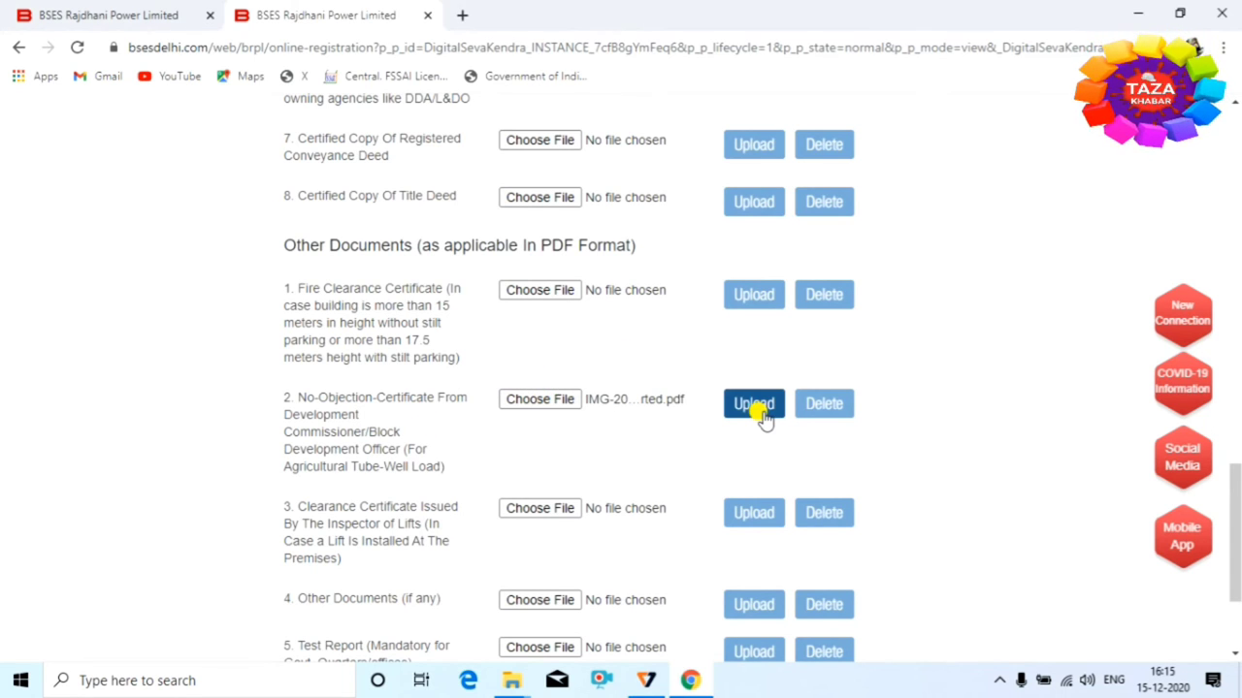
left_click(756, 405)
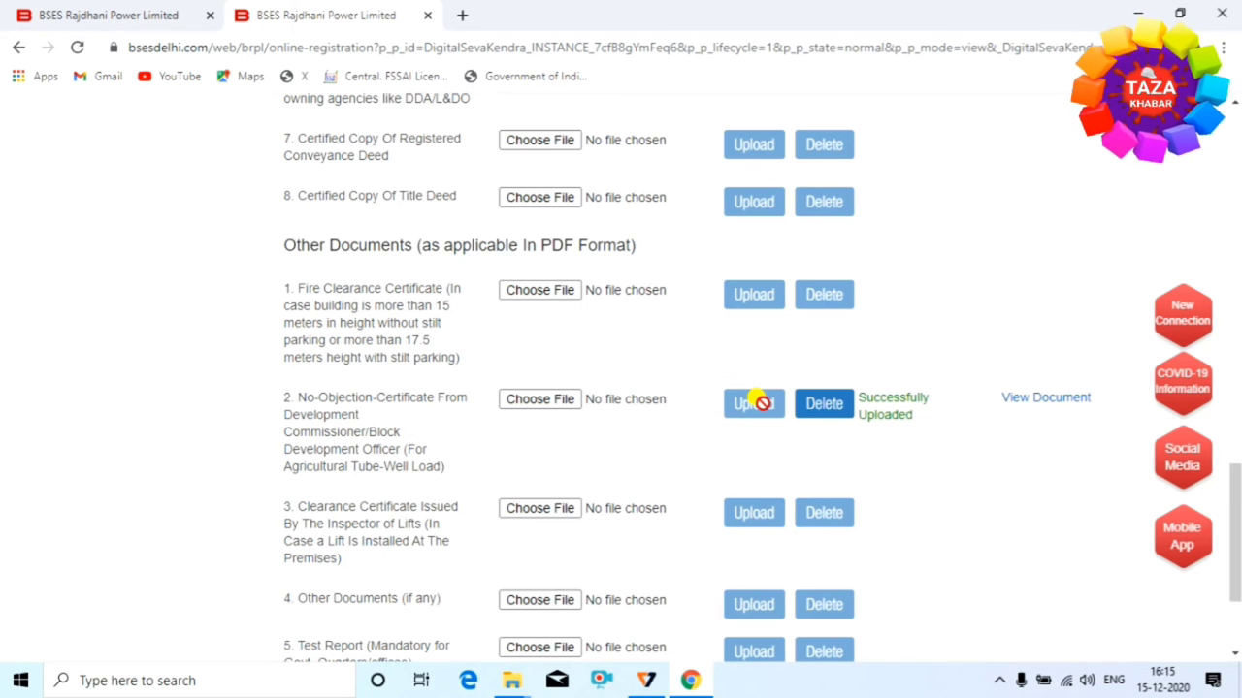
scroll(878, 430, "down", 3)
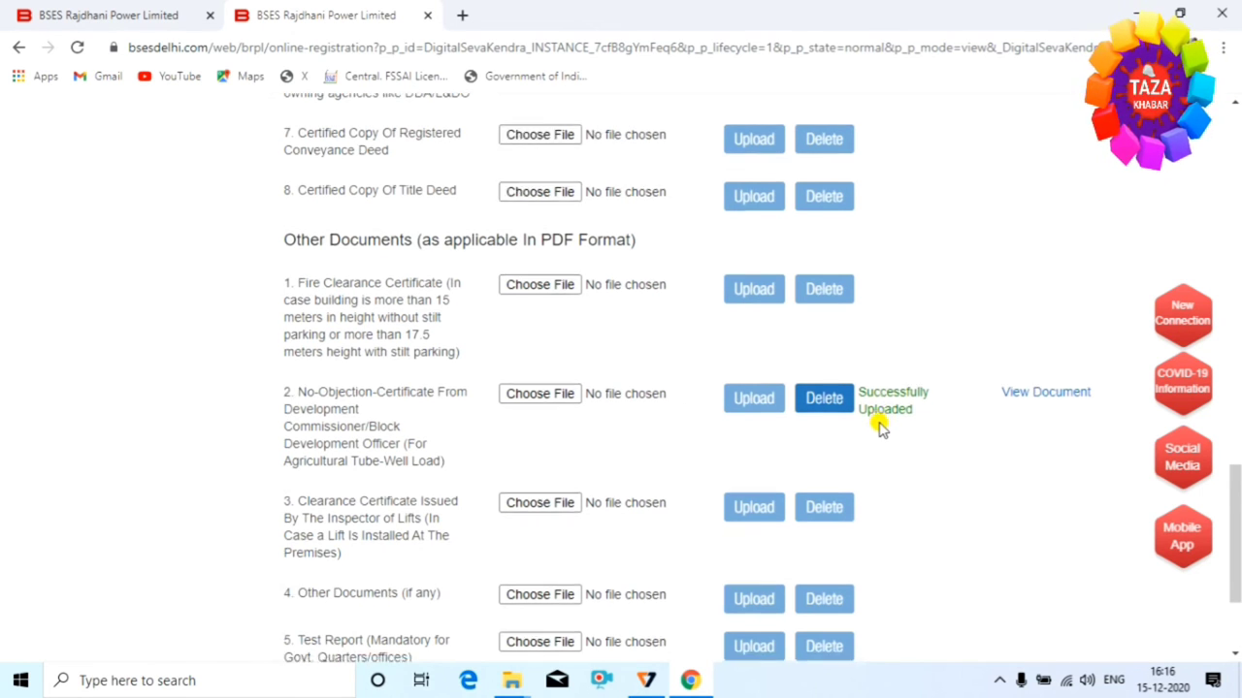
left_click(1067, 529)
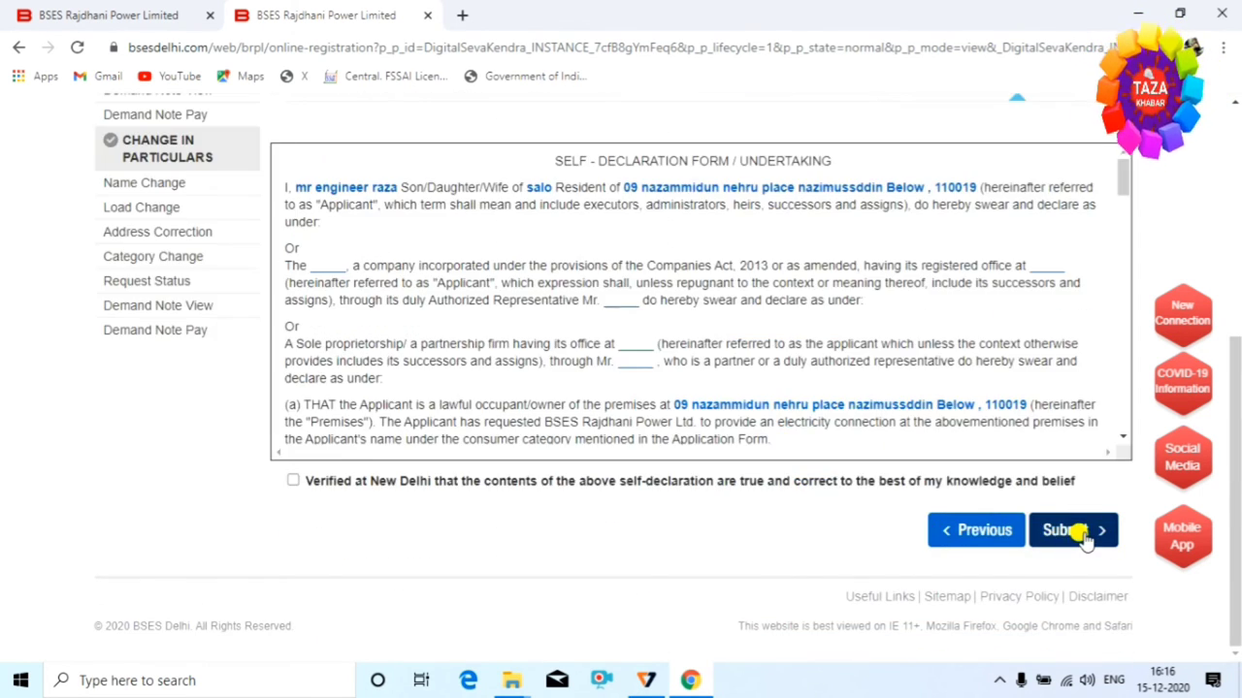
Read through the self-declaration, verify its contents as true and correct, and submit the application.
scroll(1085, 541, "up", 1)
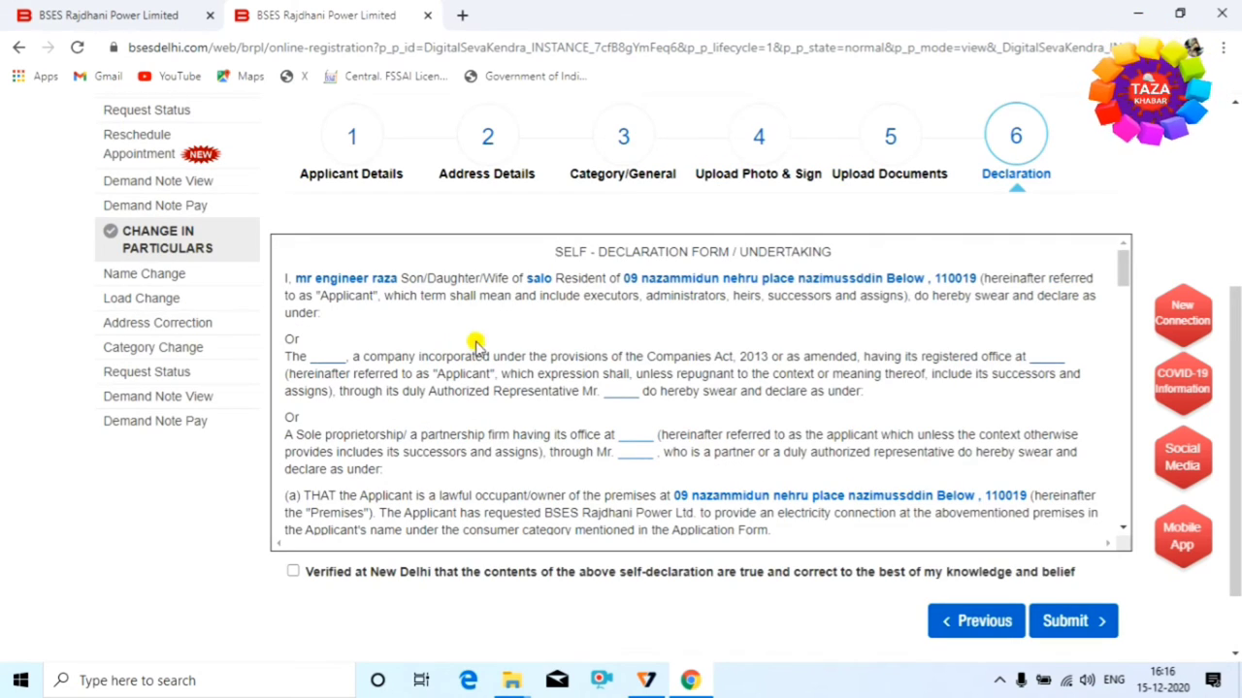
scroll(694, 346, "down", 5)
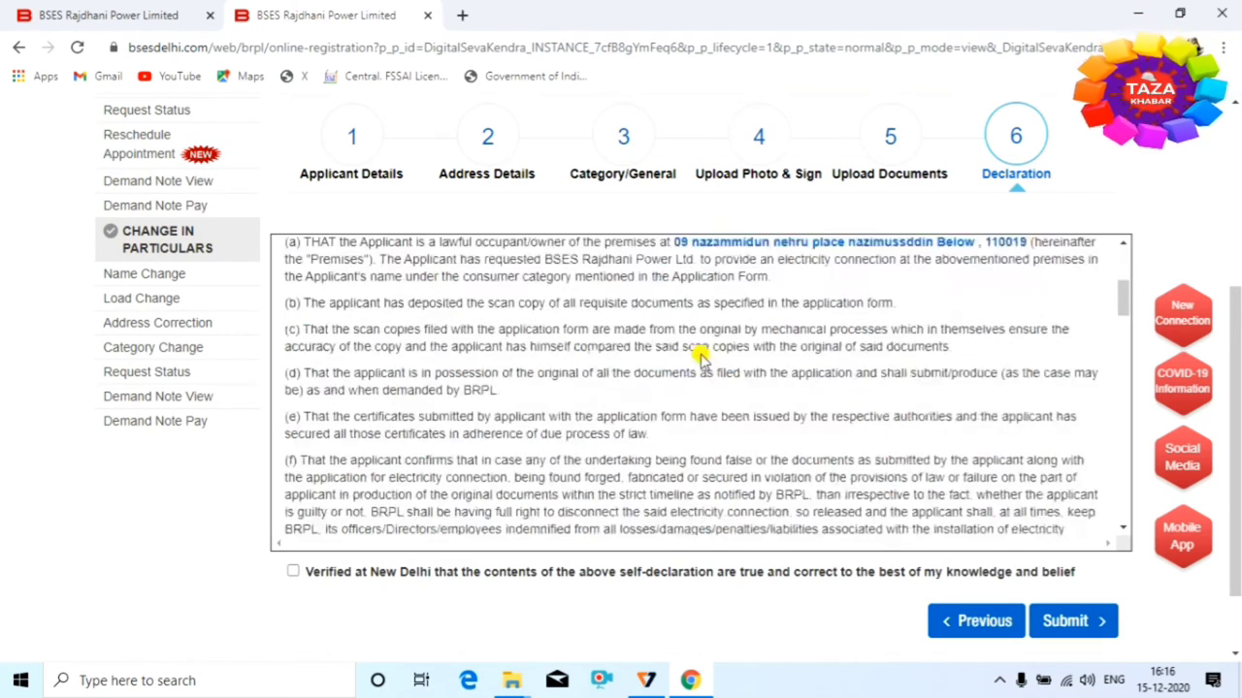
scroll(693, 346, "down", 10)
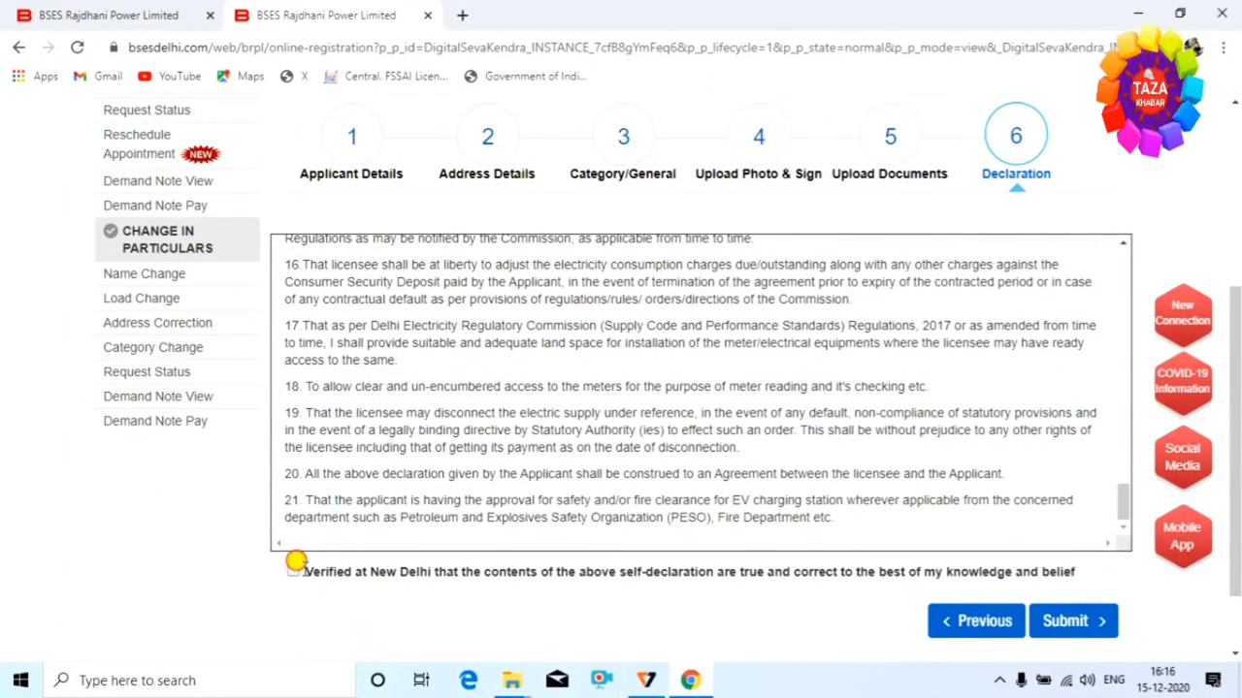
left_click(293, 573)
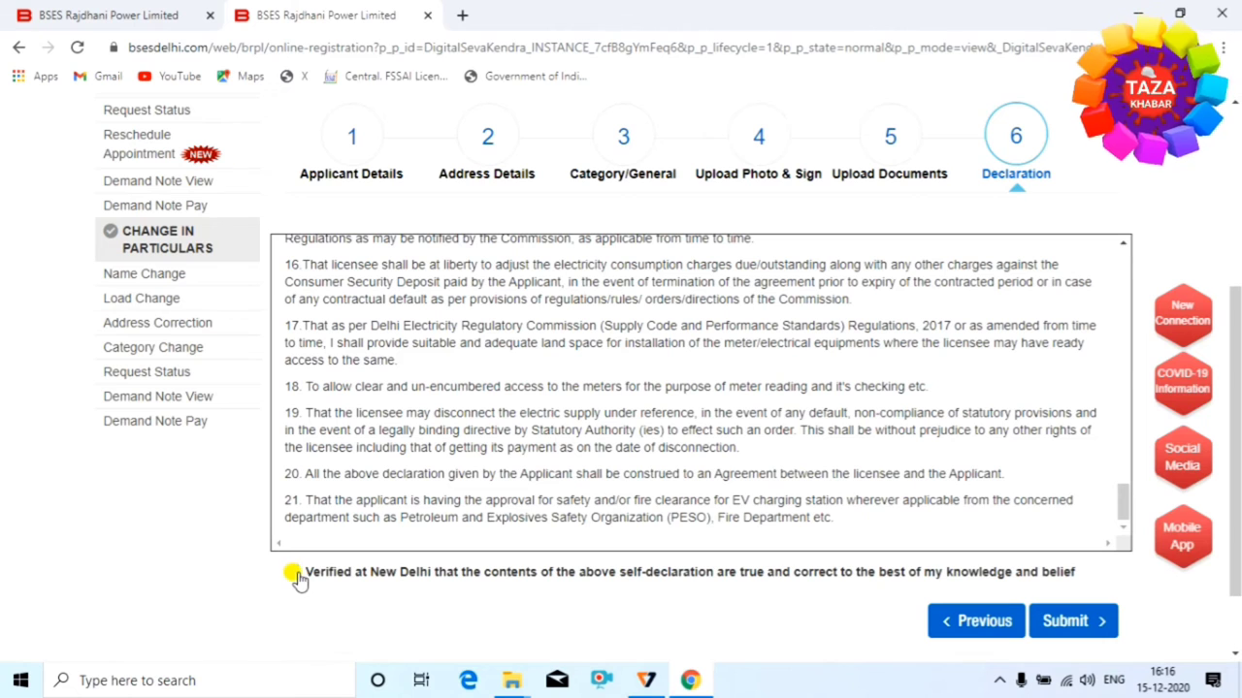
left_click(1053, 622)
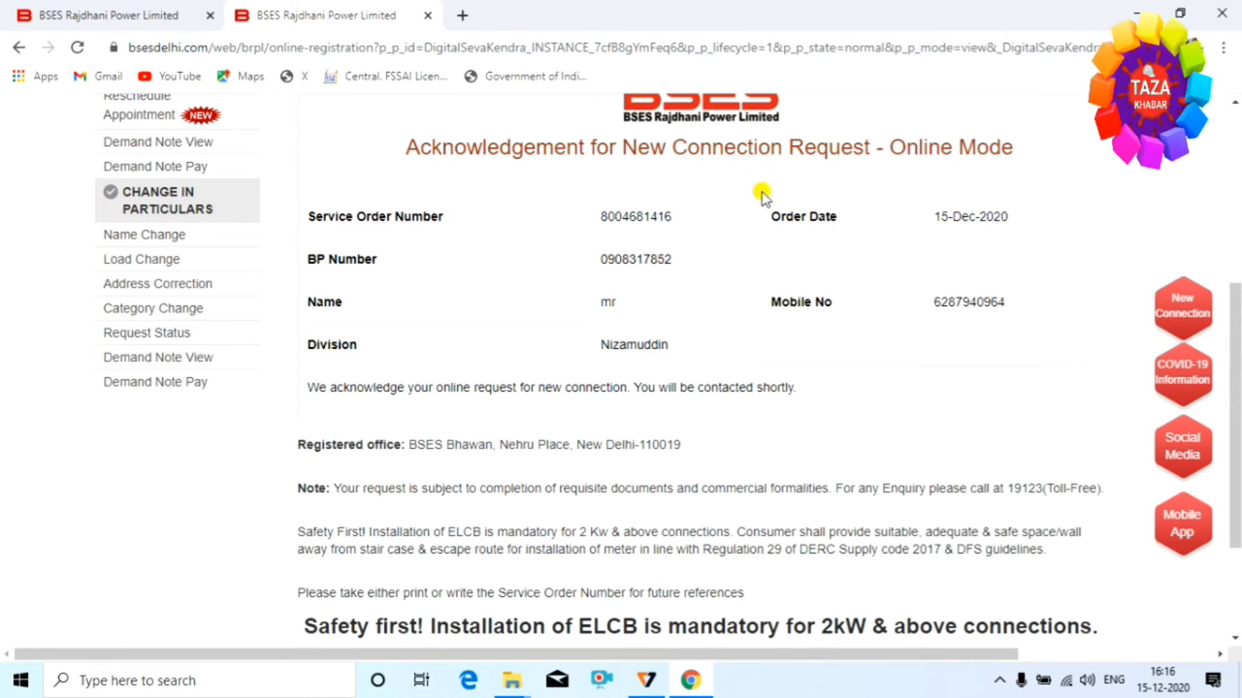
Print the new connection acknowledgement with Microsoft Print to PDF and save the PDF document to the Desktop.
scroll(673, 455, "down", 3)
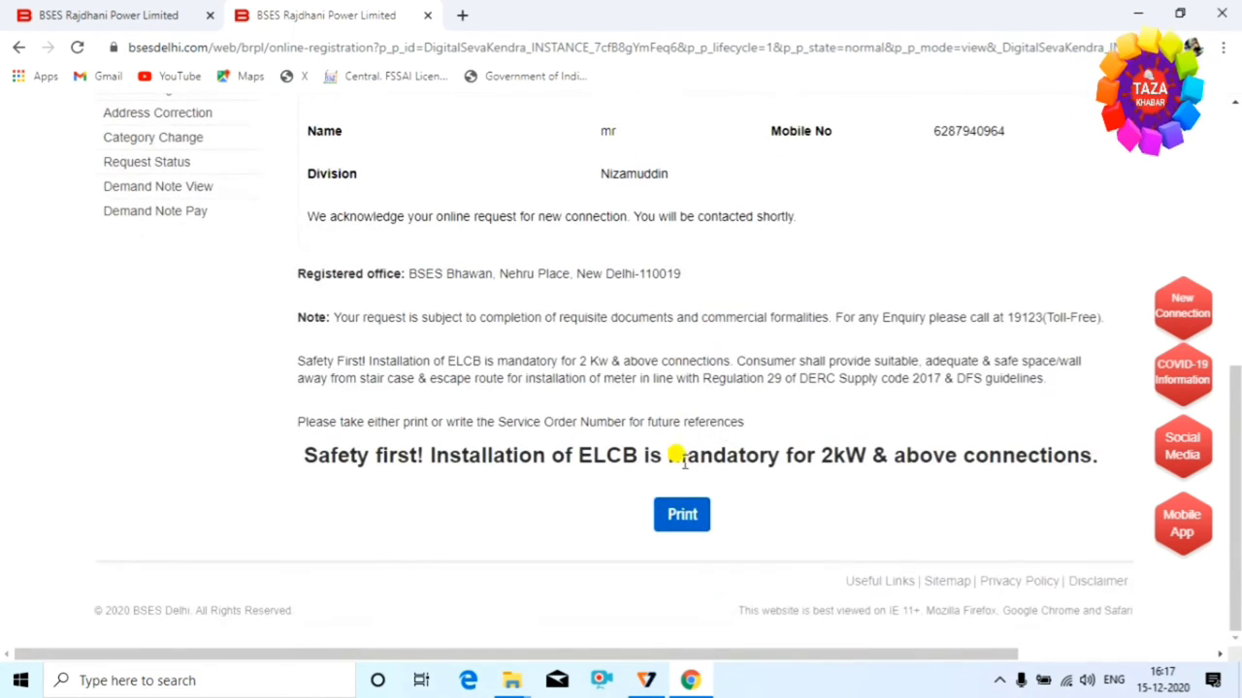
left_click(676, 514)
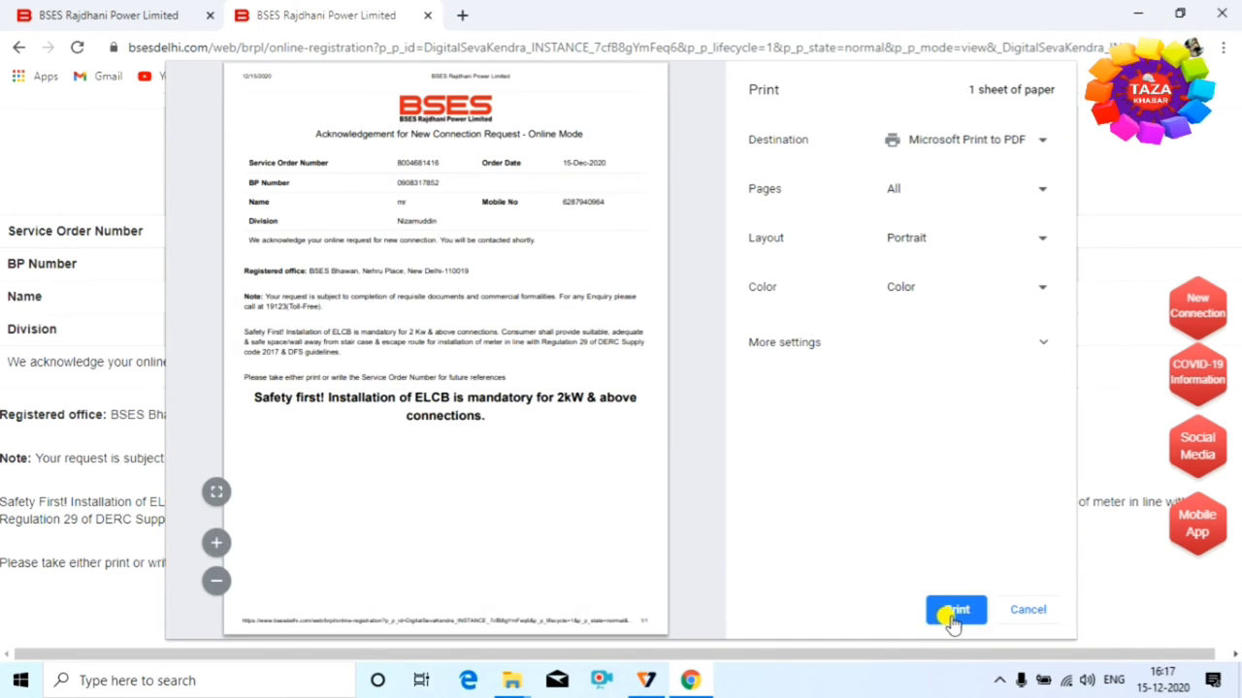
left_click(955, 615)
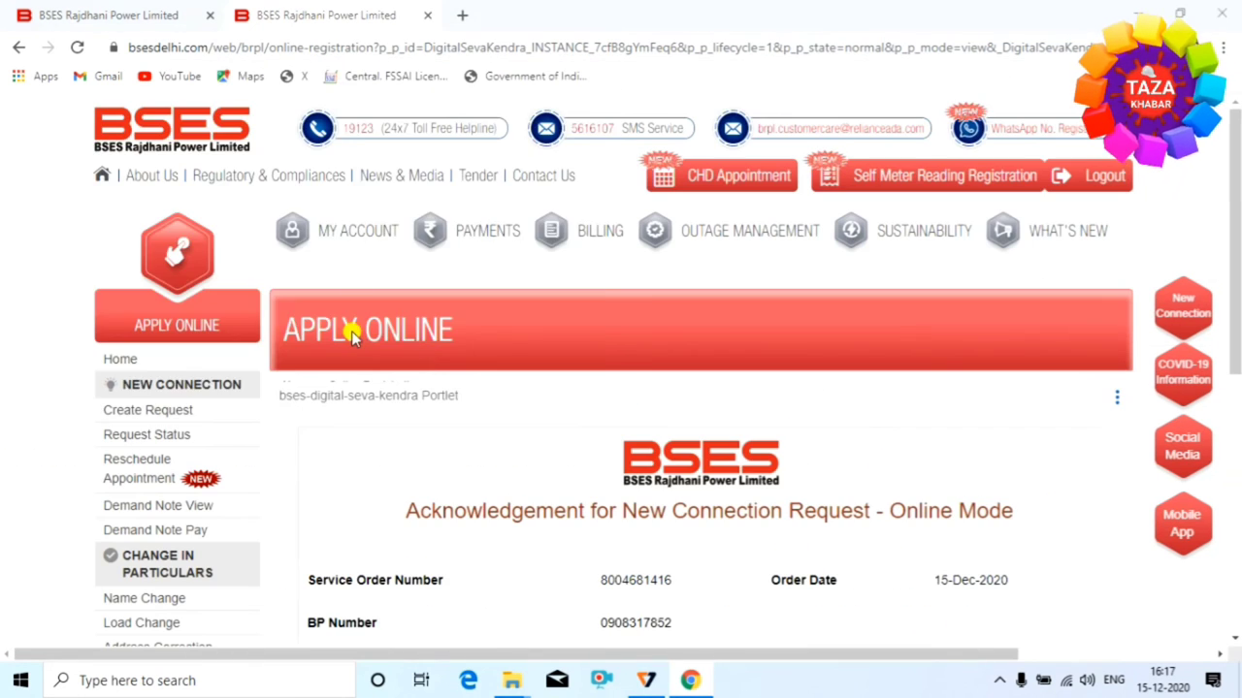
left_click(78, 156)
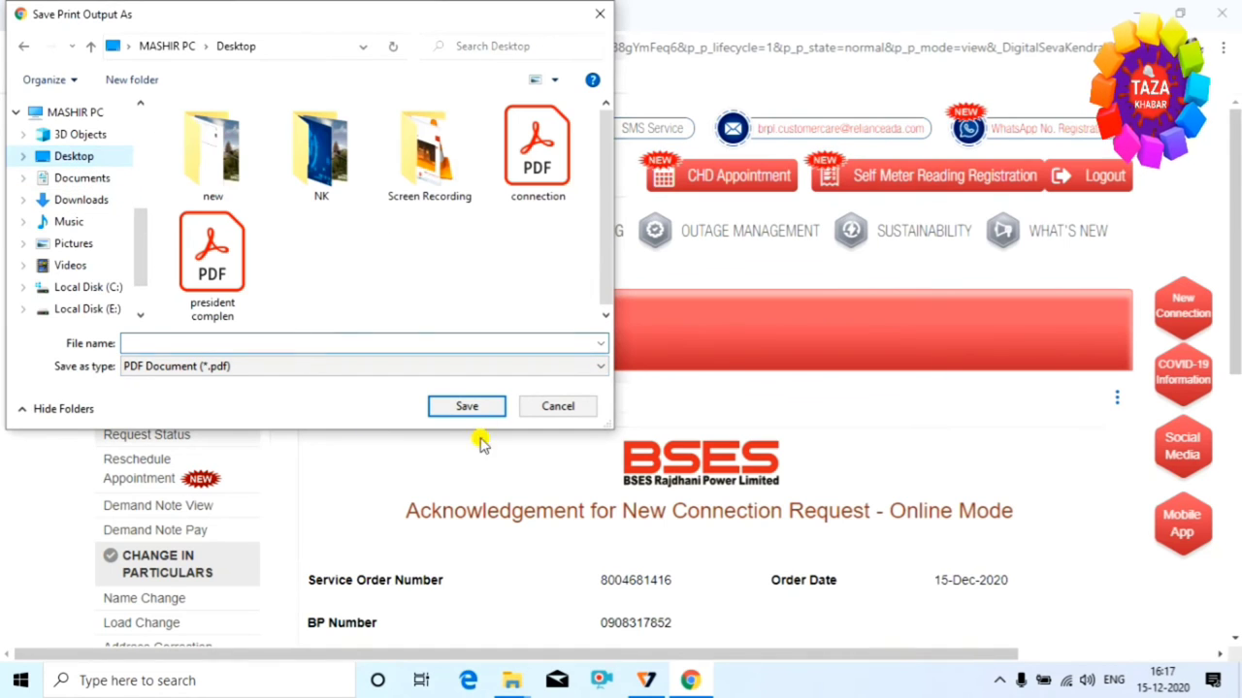
left_click(465, 408)
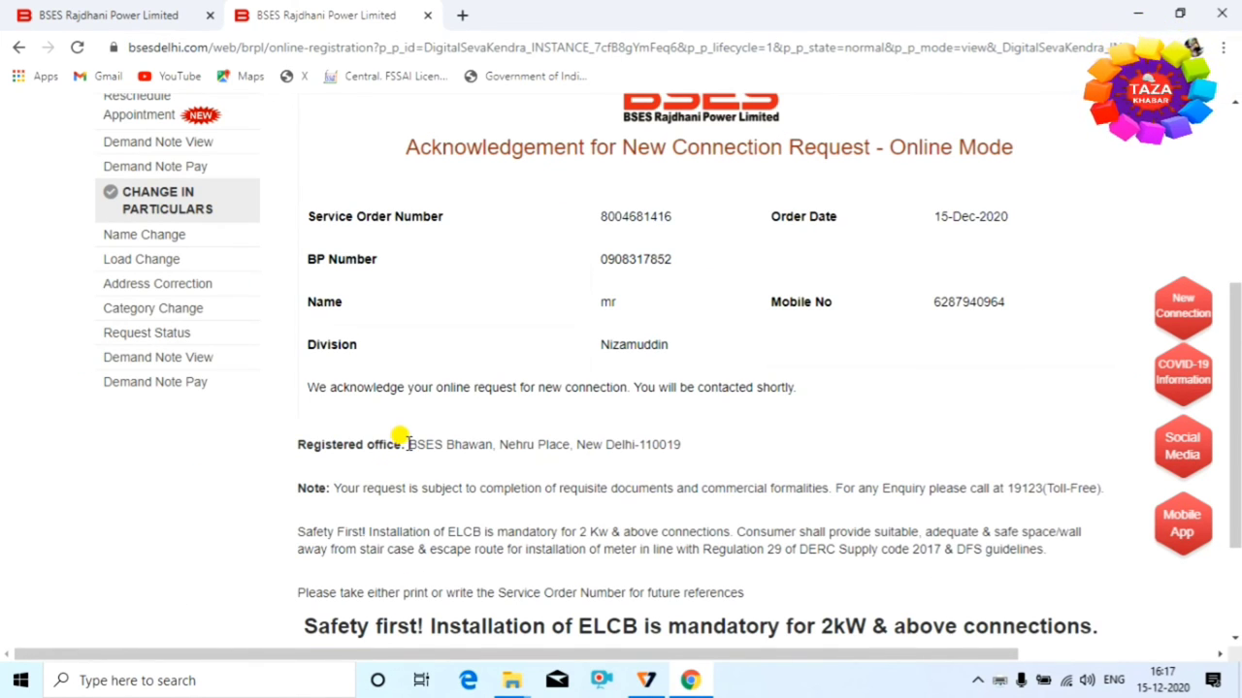
Review the acknowledgement page, highlighting the registered office address and checking the service order details and notes.
left_click_drag(407, 444, 503, 456)
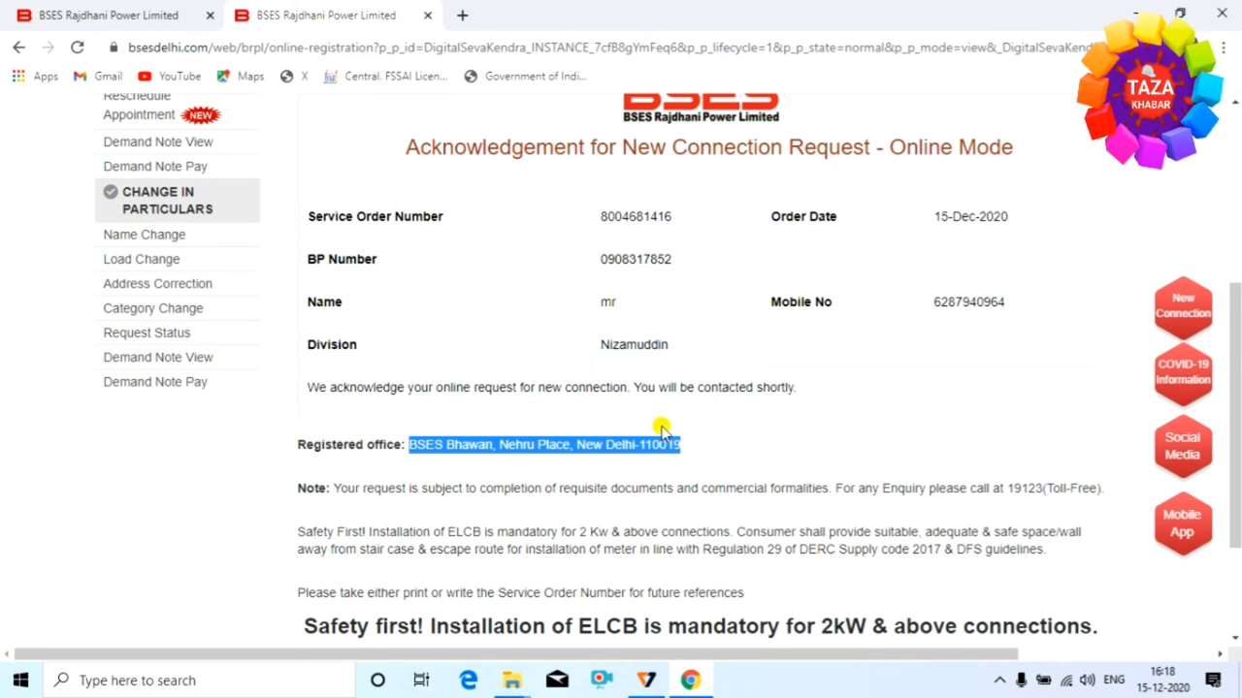
scroll(669, 427, "down", 3)
scroll(728, 409, "up", 5)
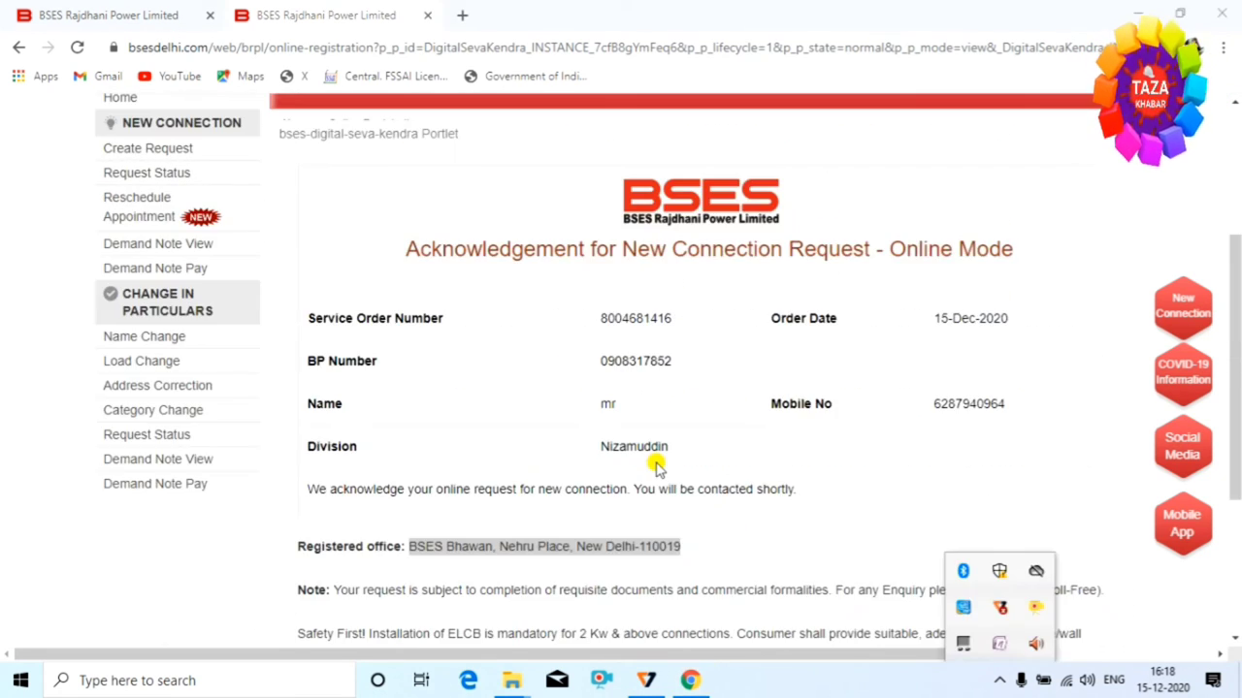
left_click(167, 579)
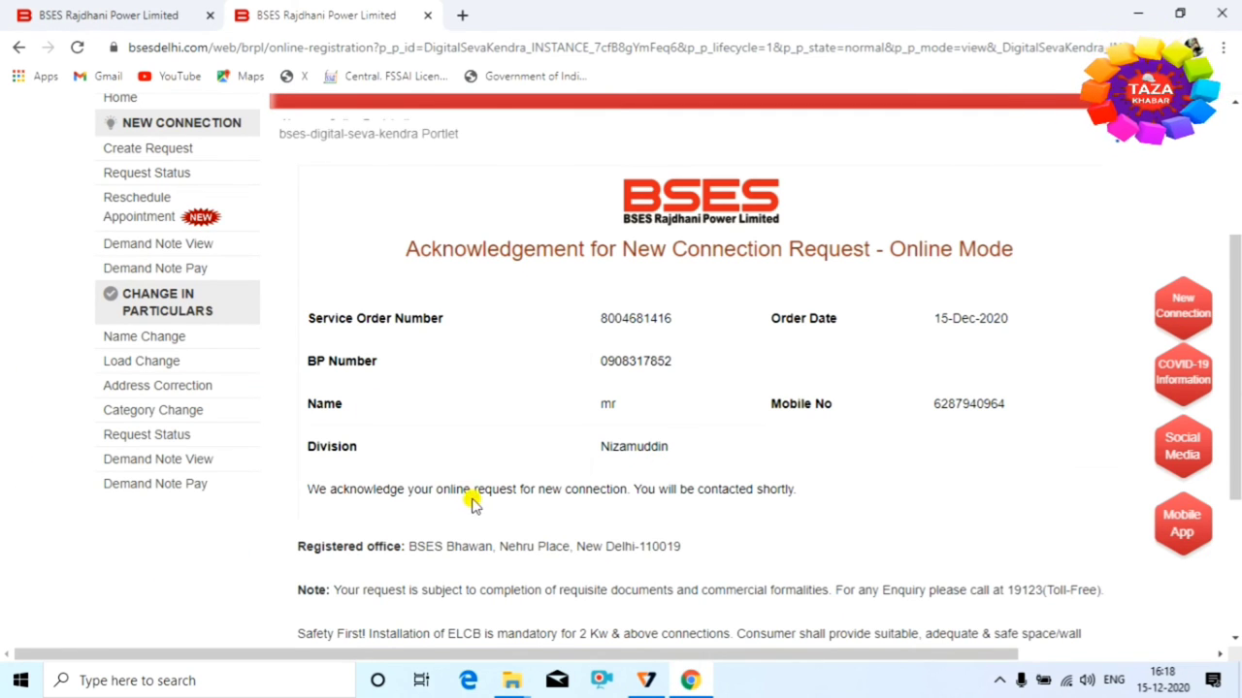
scroll(475, 480, "up", 5)
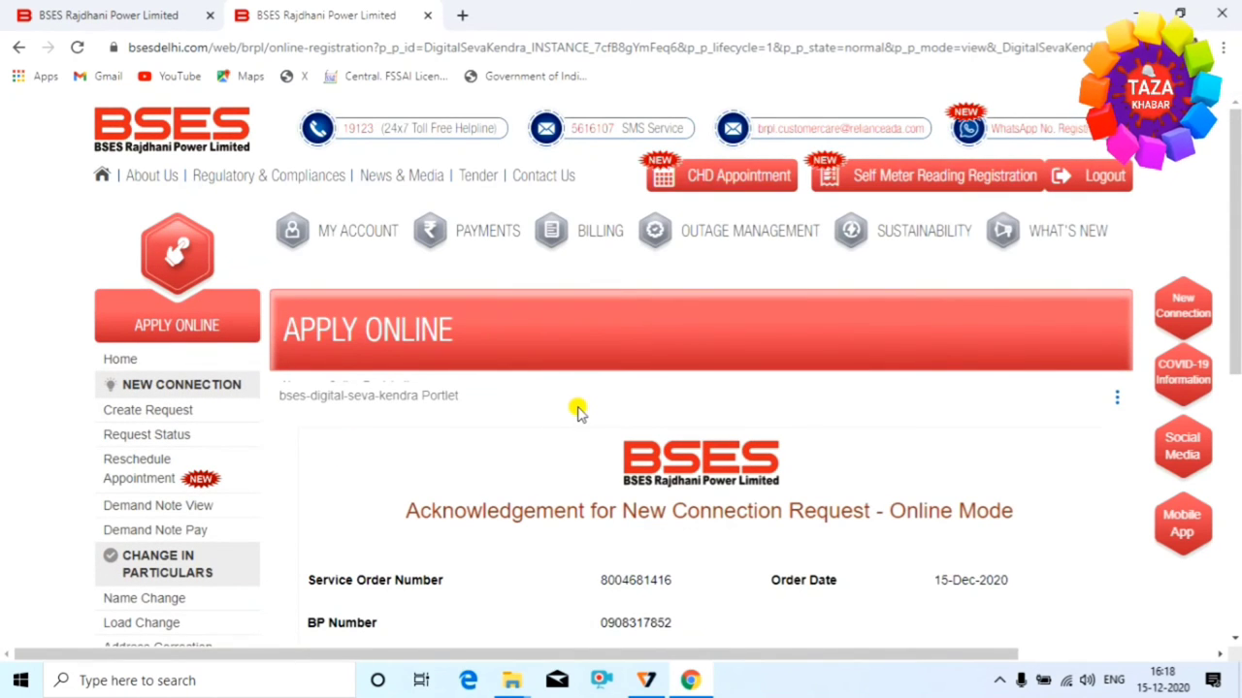
scroll(804, 424, "down", 5)
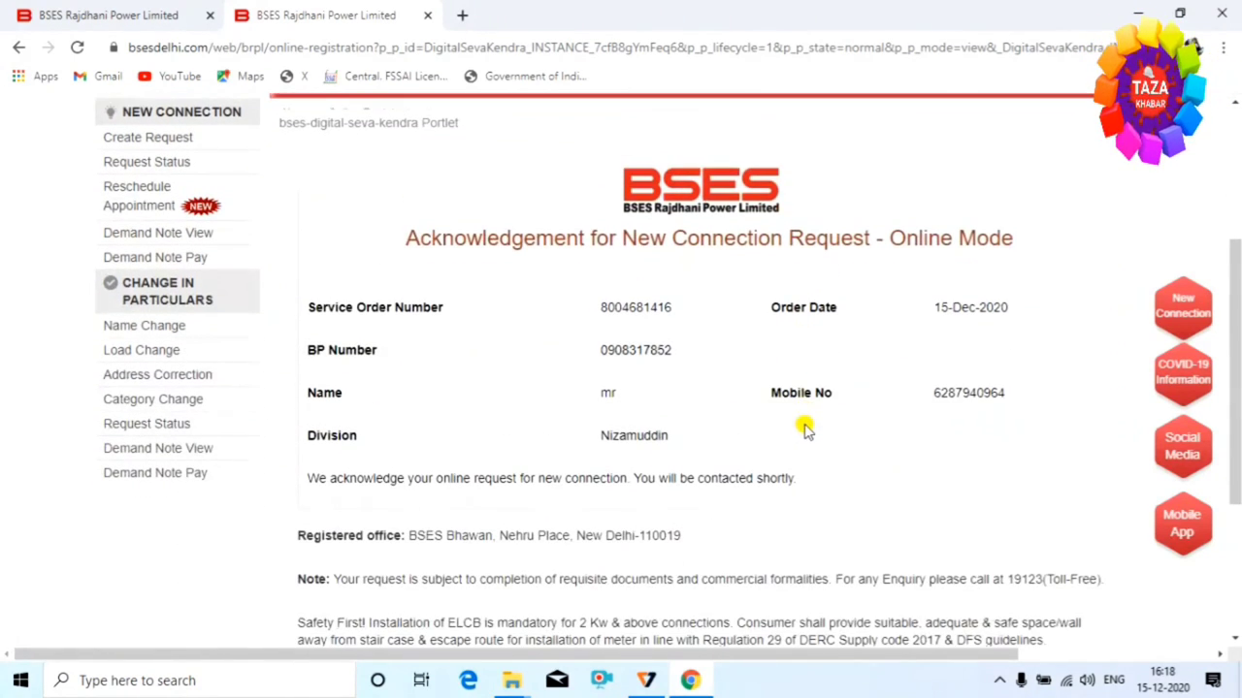